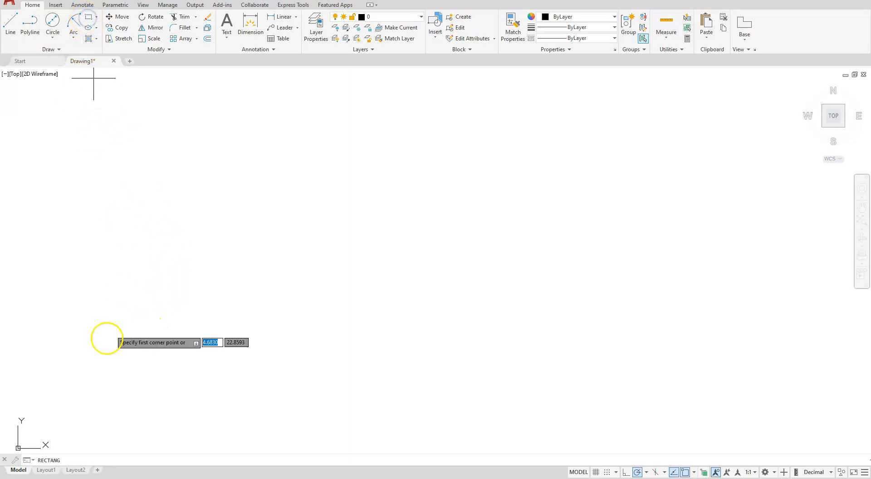
# Step: Draw a rectangle 19 units wide and 1.3 units high in the empty drawing area
pyautogui.click(100, 343)
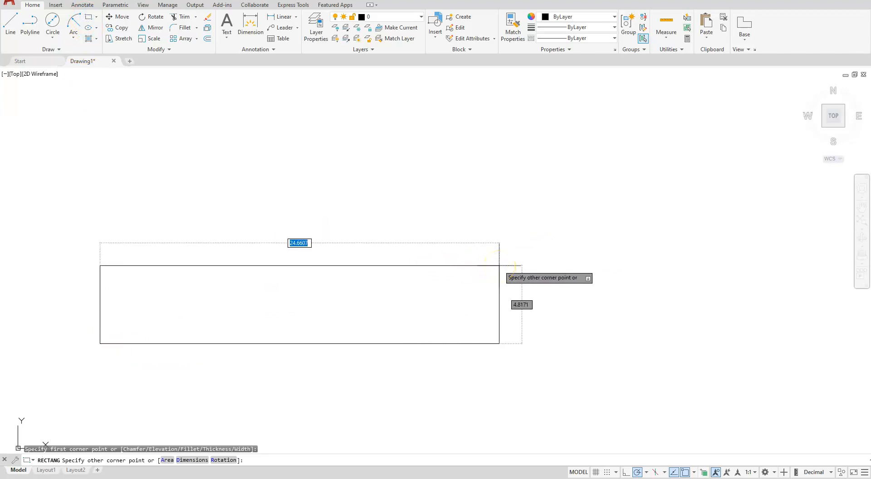
pyautogui.press('Tab')
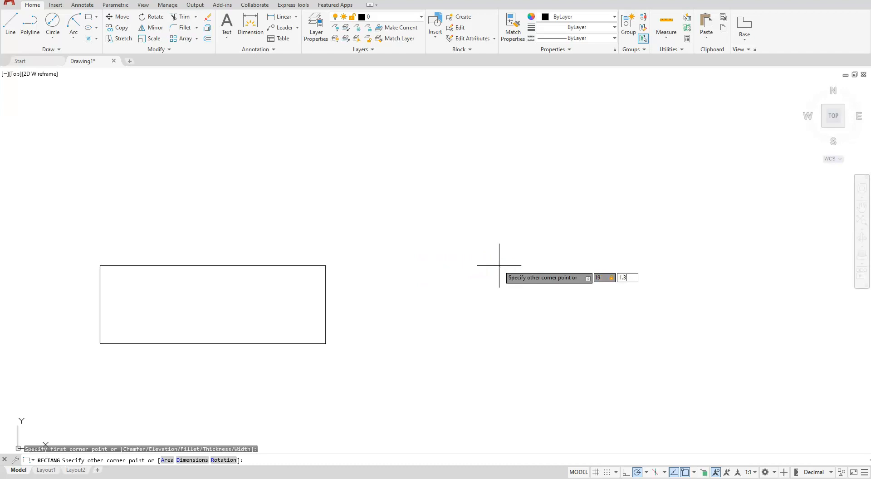
pyautogui.press('Return')
# Step: Draw a vertical line 5 units long upward from the midpoint of the rectangle's bottom edge
pyautogui.moveTo(312, 333)
pyautogui.mouseDown(button='middle')
pyautogui.moveTo(386, 327)
pyautogui.moveTo(527, 345)
pyautogui.mouseUp(button='middle')
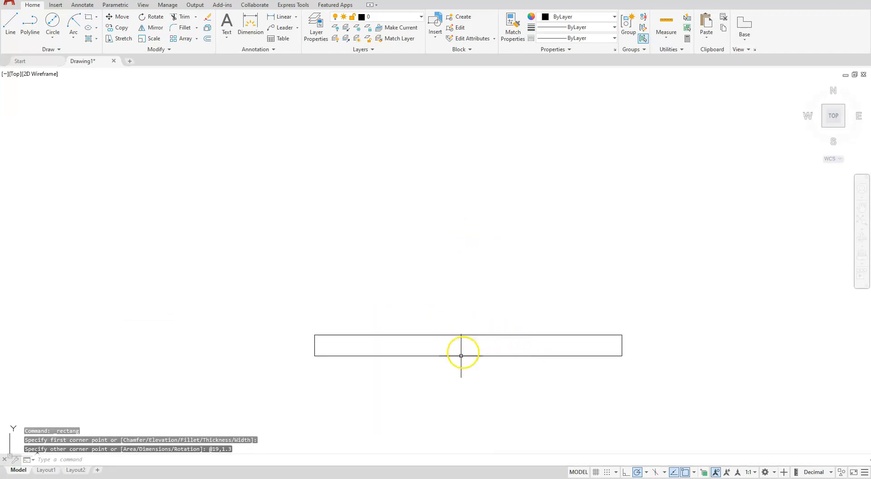
pyautogui.click(12, 27)
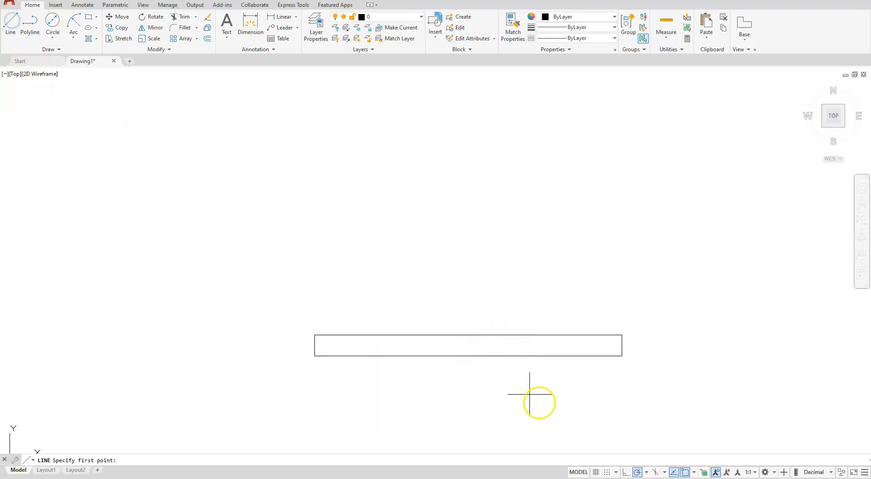
pyautogui.click(468, 354)
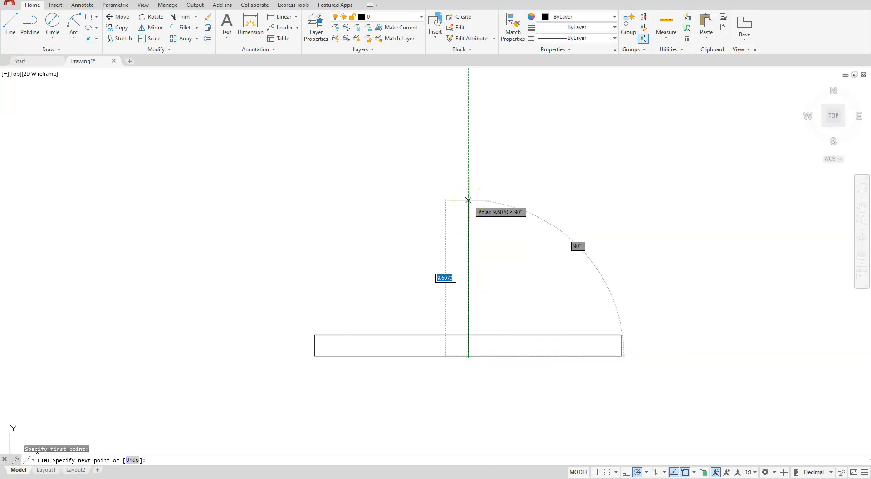
pyautogui.write('5')
pyautogui.press('Return')
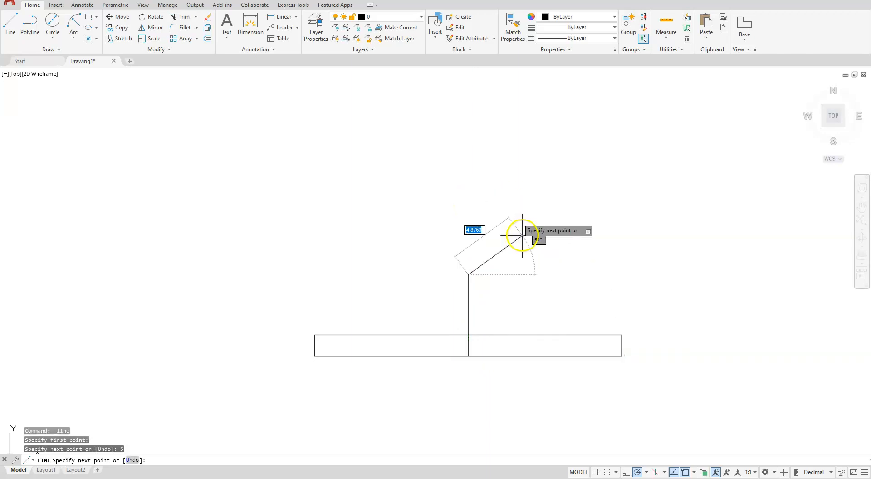
pyautogui.press('Escape')
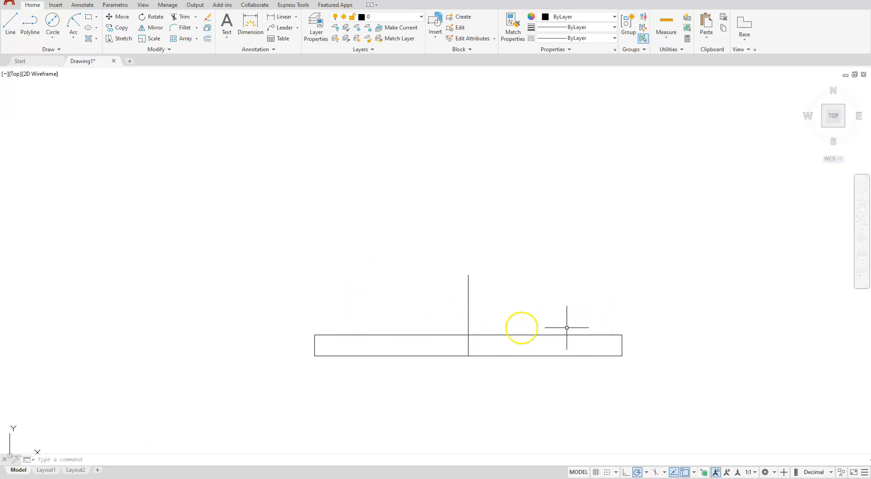
# Step: Offset the vertical centre line by 5 units to both its left and right sides
pyautogui.click(207, 39)
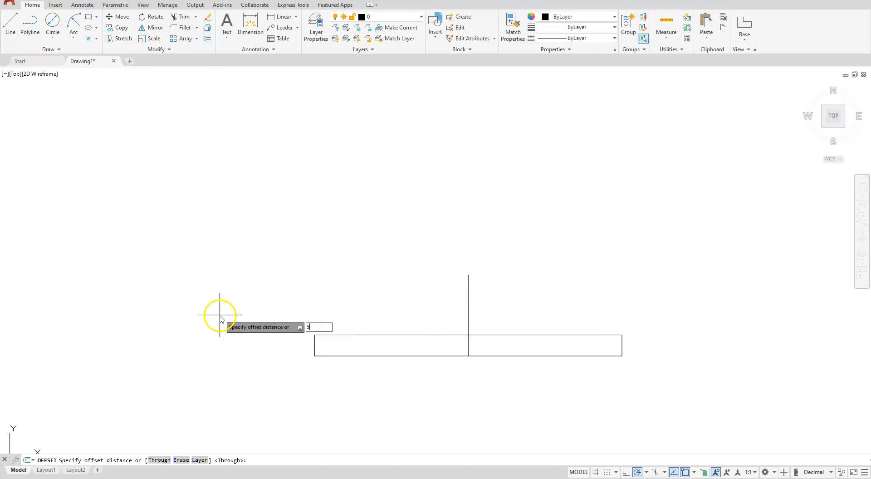
pyautogui.write('5')
pyautogui.press('Return')
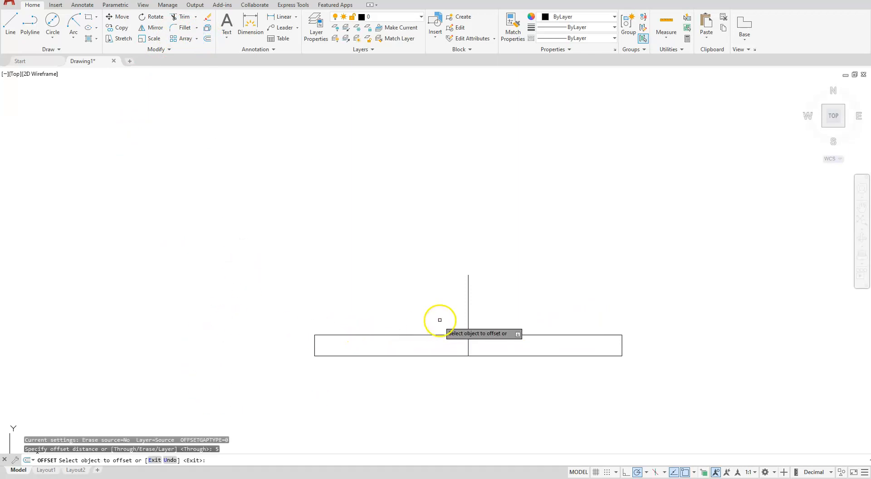
pyautogui.click(467, 308)
pyautogui.click(390, 316)
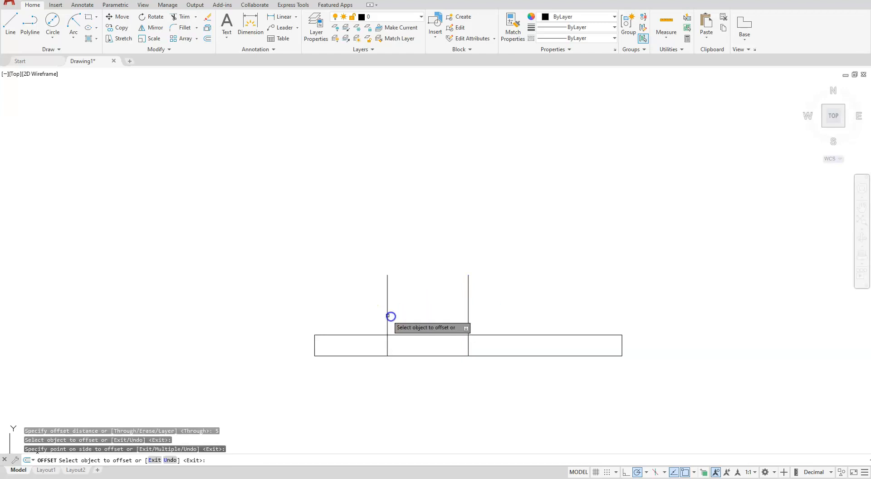
pyautogui.click(464, 311)
pyautogui.click(550, 290)
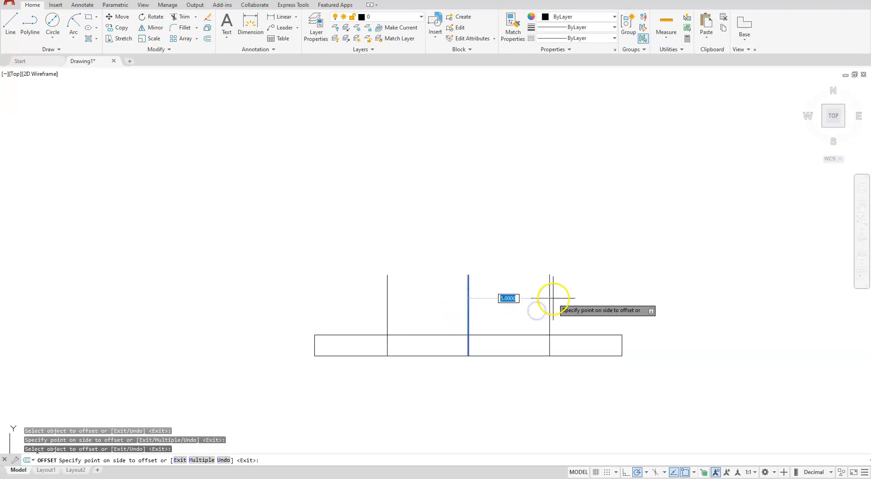
pyautogui.press('Escape')
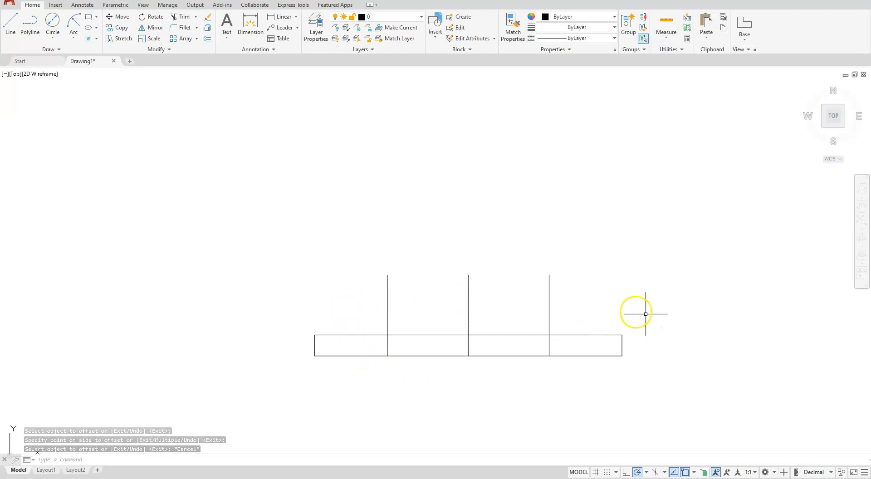
# Step: Offset the vertical centre line by 6 units to each side for the outer edges
pyautogui.click(208, 40)
pyautogui.write('6')
pyautogui.press('Return')
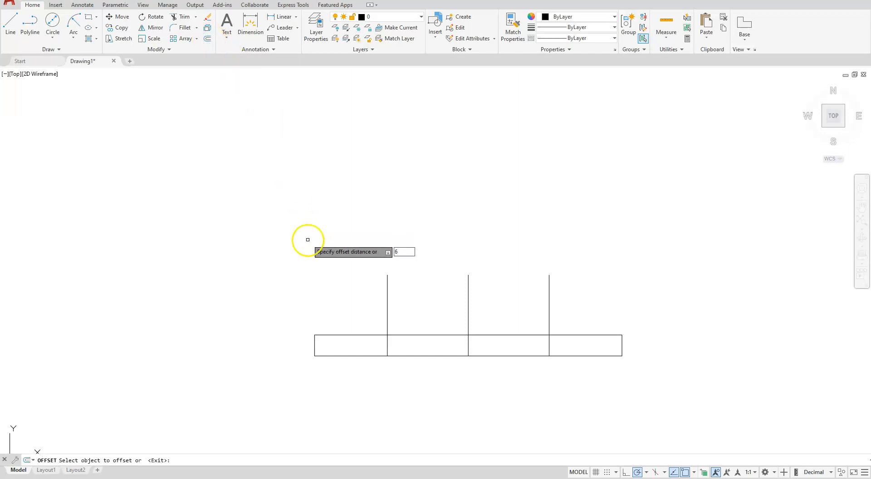
pyautogui.click(466, 289)
pyautogui.click(326, 266)
pyautogui.click(467, 289)
pyautogui.click(635, 286)
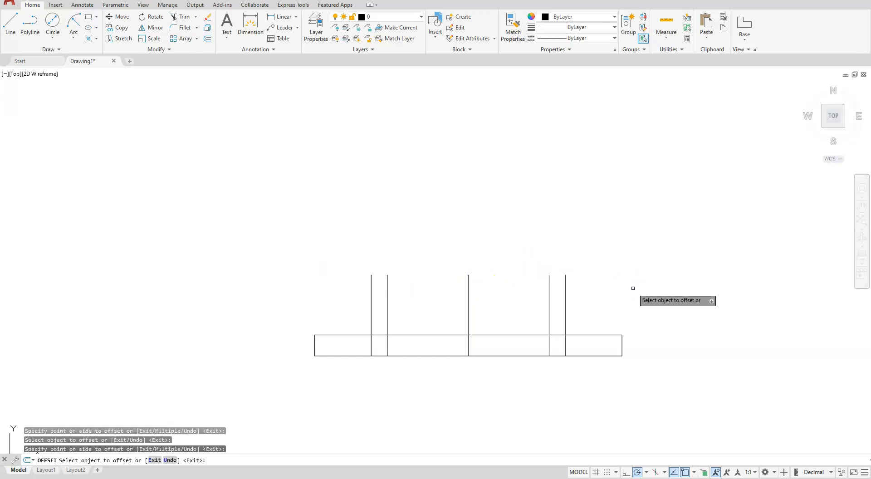
pyautogui.press('Escape')
pyautogui.press('Escape')
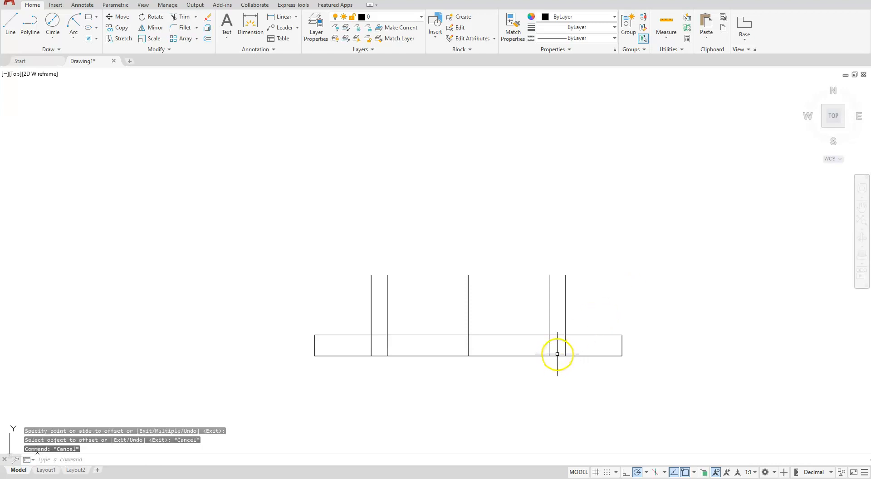
# Step: Trim away the portions of the two outermost vertical lines that lie inside the base rectangle
pyautogui.click(183, 20)
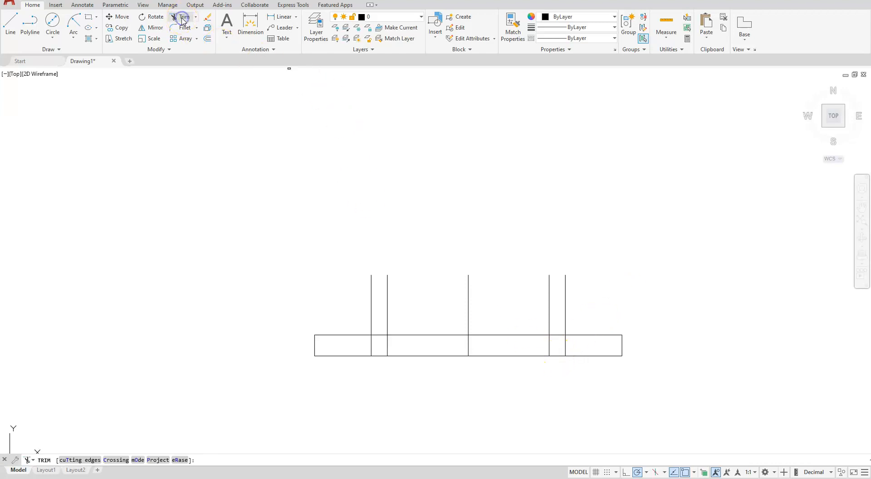
pyautogui.click(370, 344)
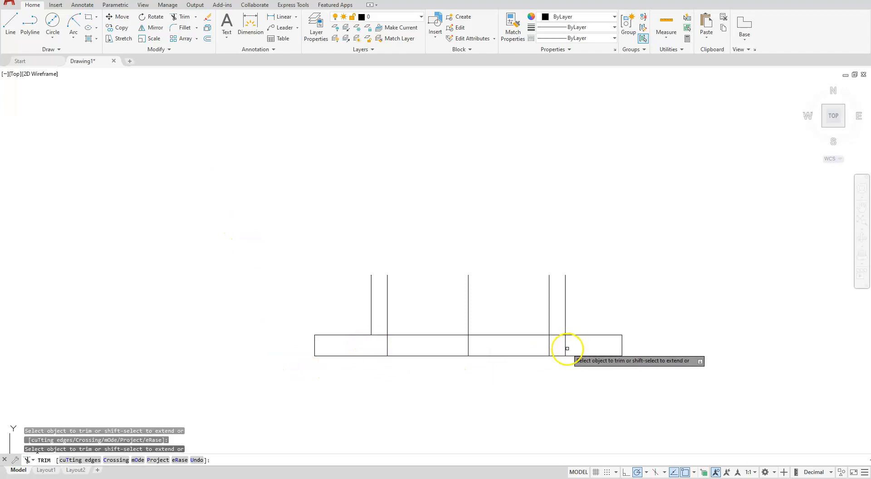
pyautogui.click(565, 348)
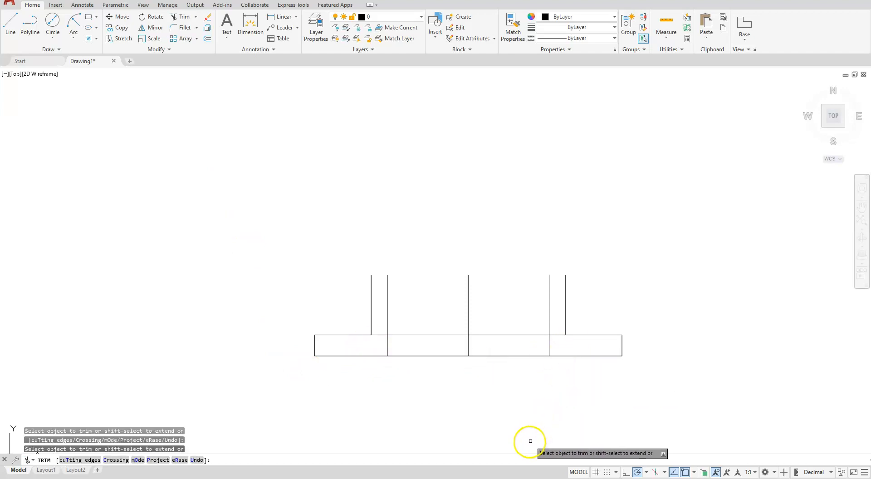
pyautogui.press('Escape')
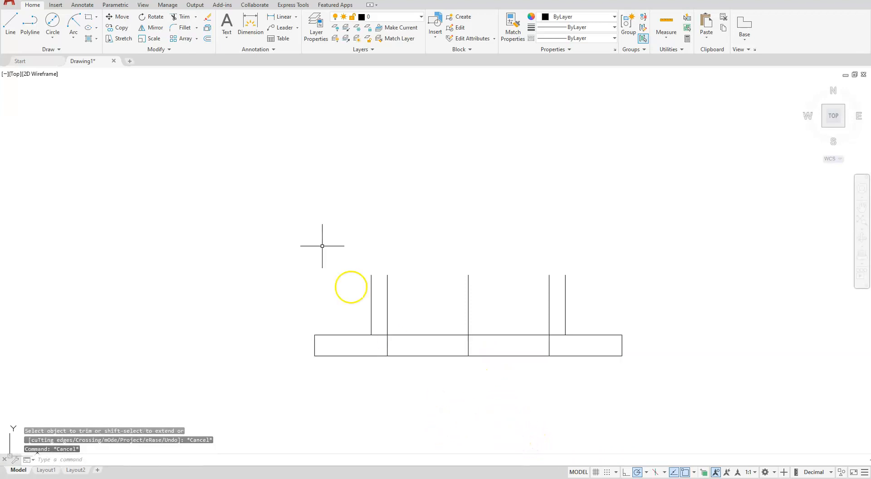
# Step: Create a new layer named hidden and set its color to red
pyautogui.click(316, 34)
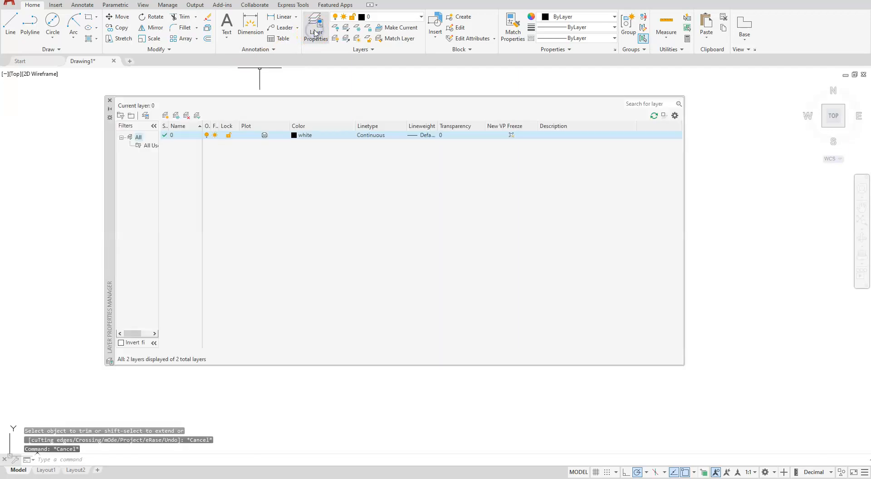
pyautogui.click(165, 115)
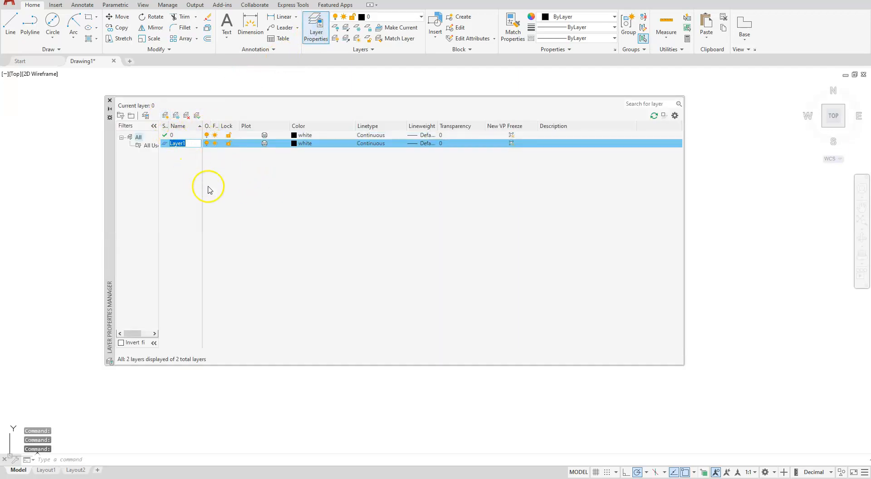
pyautogui.write('hi')
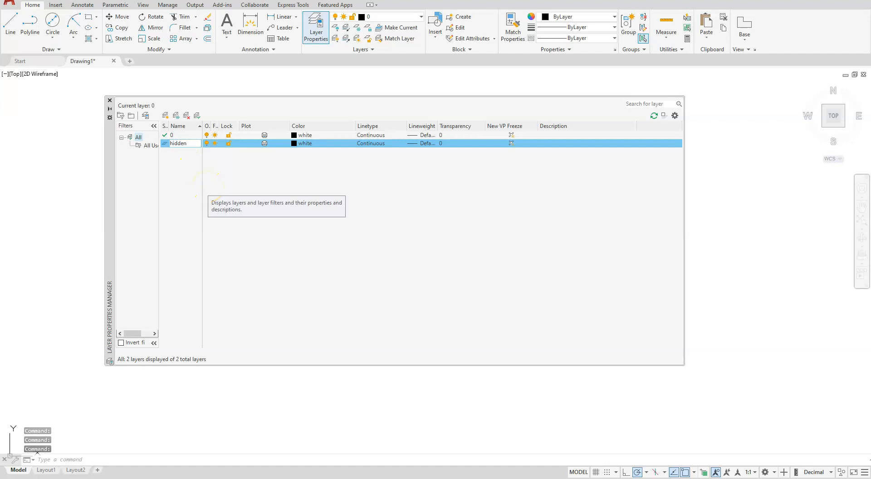
pyautogui.write('dden')
pyautogui.click(294, 144)
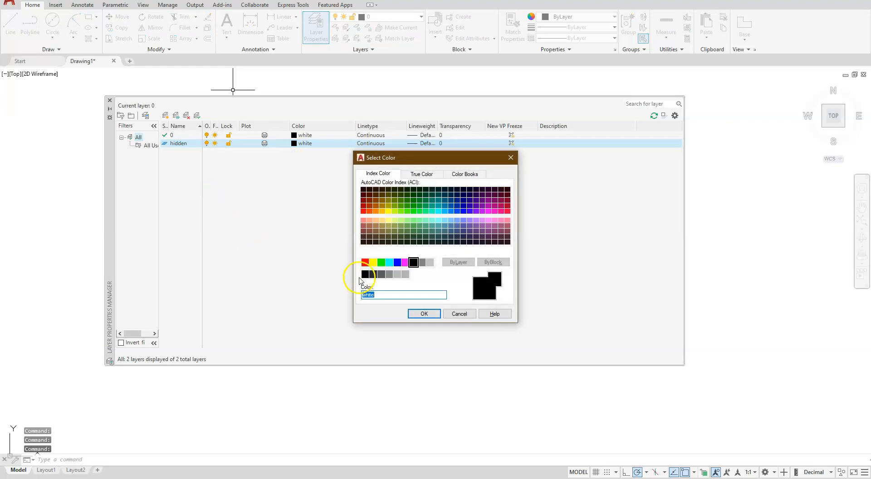
pyautogui.click(364, 262)
pyautogui.click(423, 313)
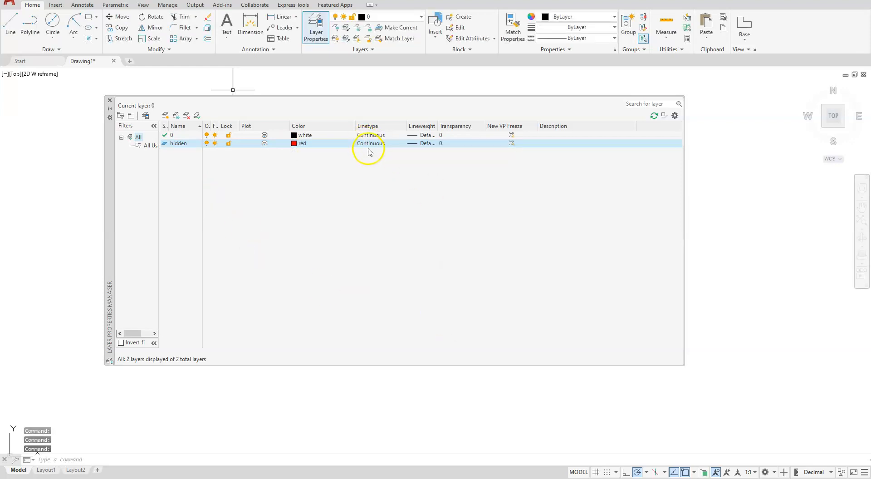
# Step: Load the HIDDEN linetype, assign it to the hidden layer, and close the layer manager
pyautogui.click(369, 149)
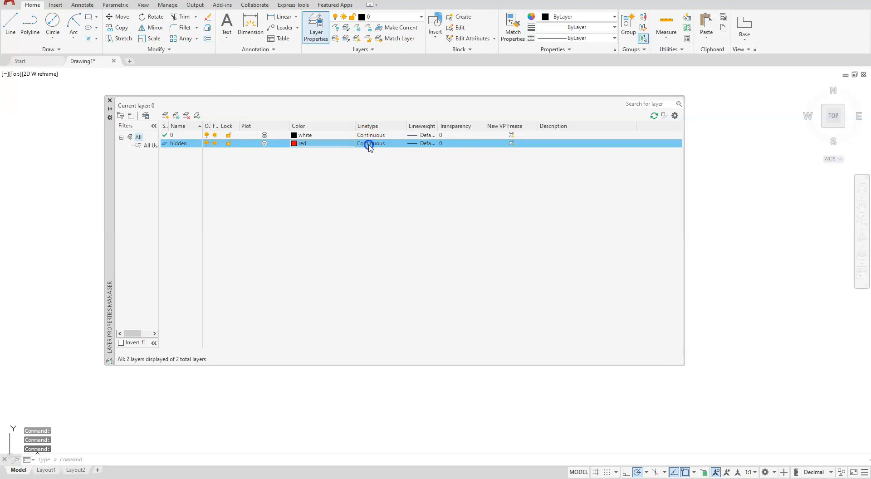
pyautogui.click(369, 147)
pyautogui.click(340, 328)
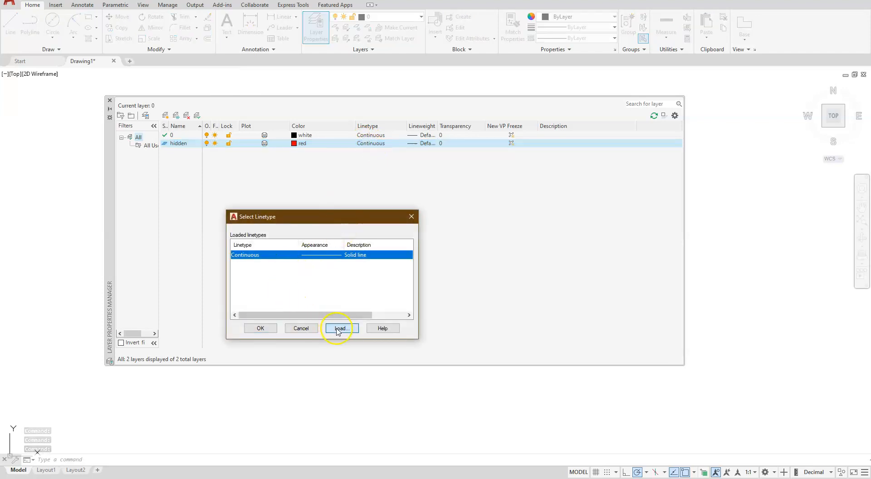
pyautogui.scroll(-5, 485, 269)
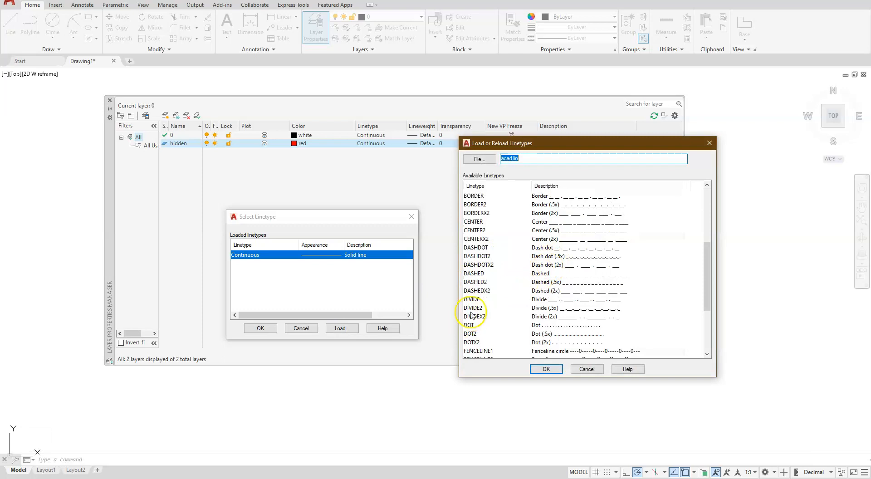
pyautogui.scroll(-3, 516, 292)
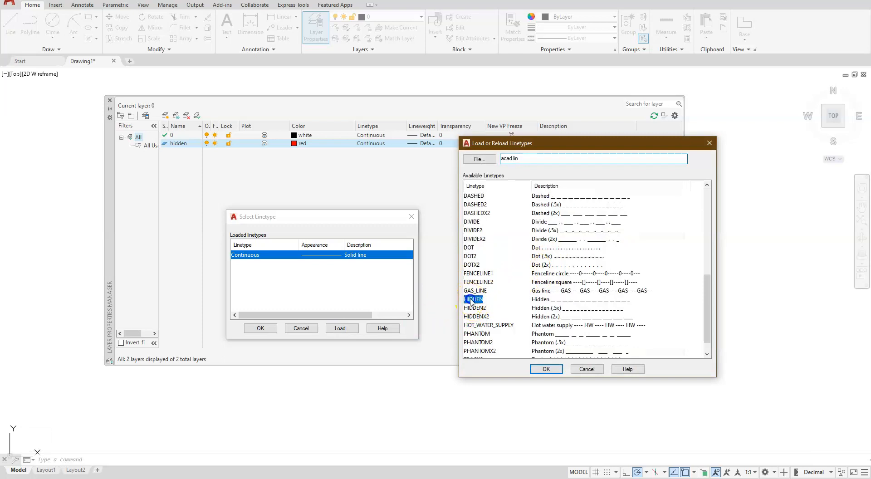
pyautogui.click(545, 369)
pyautogui.click(347, 263)
pyautogui.click(268, 328)
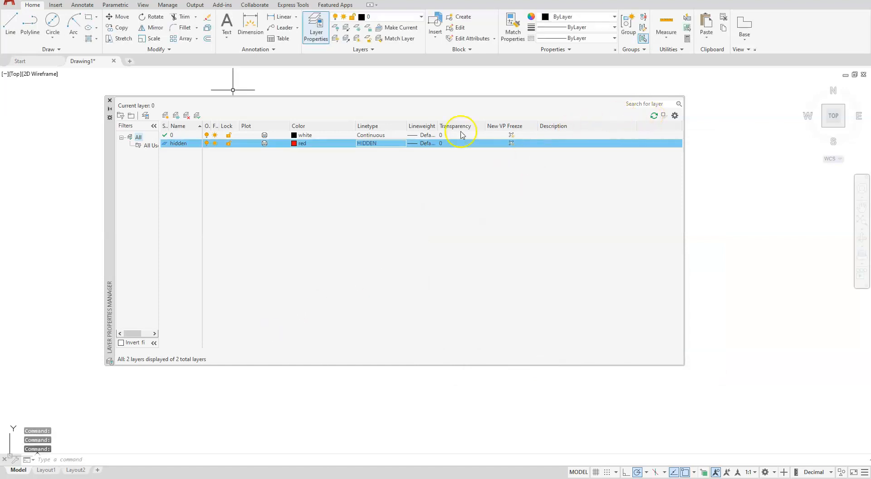
pyautogui.click(110, 100)
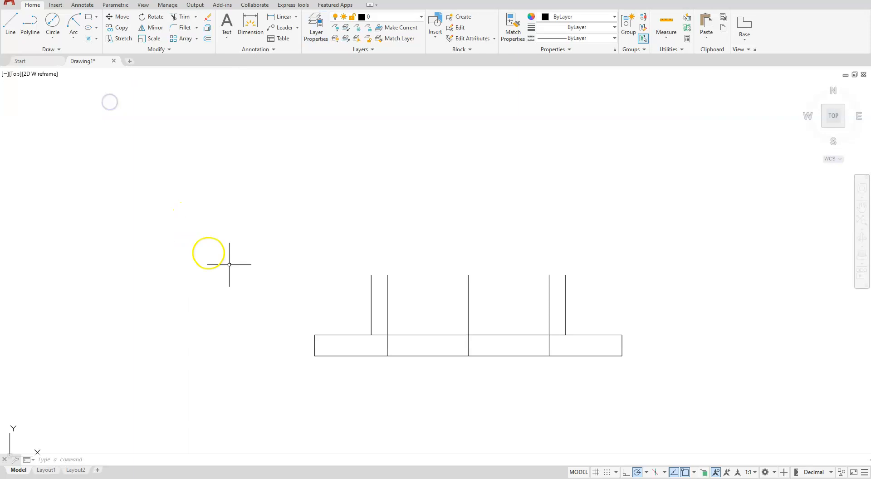
# Step: Move the two inner vertical lines, 5 units either side of the centre line, to the hidden layer
pyautogui.click(388, 306)
pyautogui.click(548, 305)
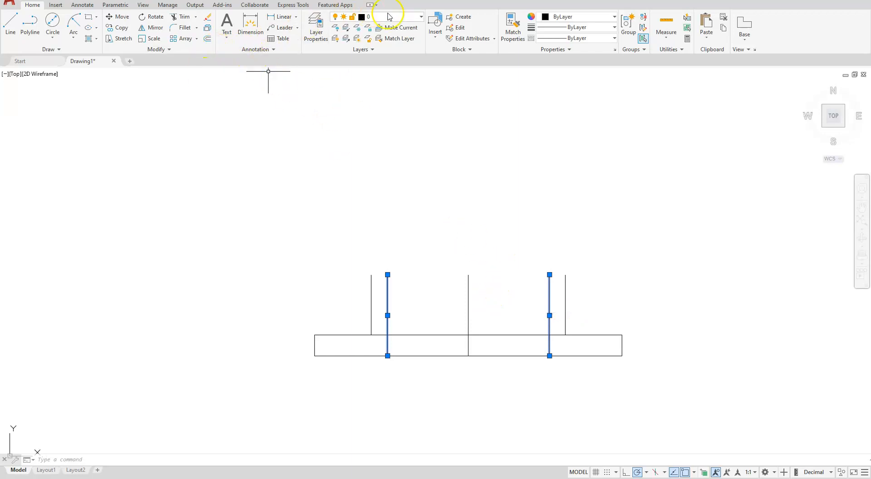
pyautogui.click(421, 17)
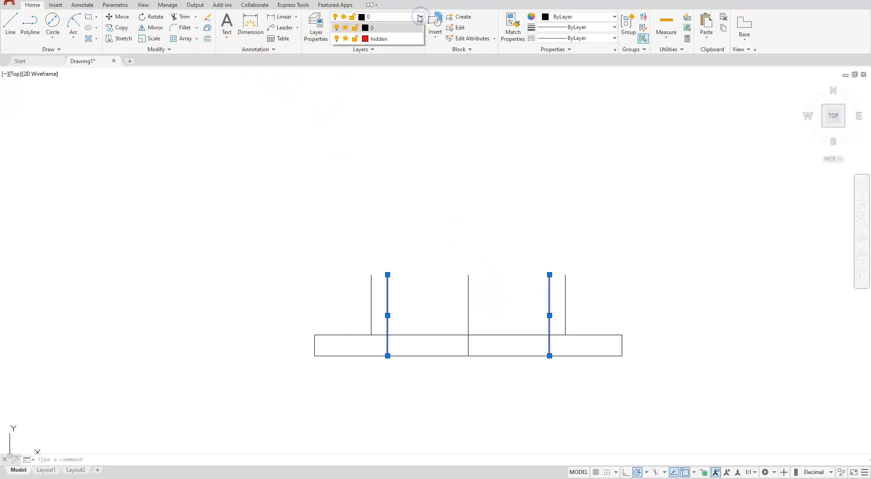
pyautogui.click(382, 39)
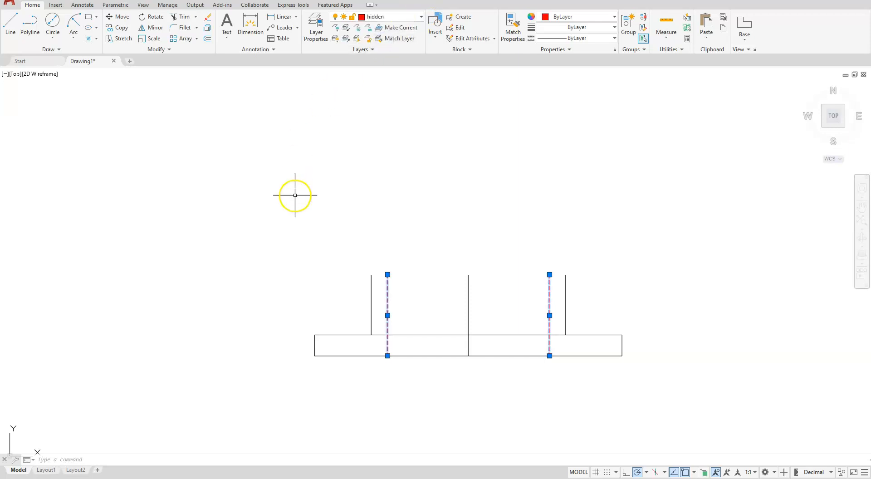
pyautogui.press('Escape')
pyautogui.press('Escape')
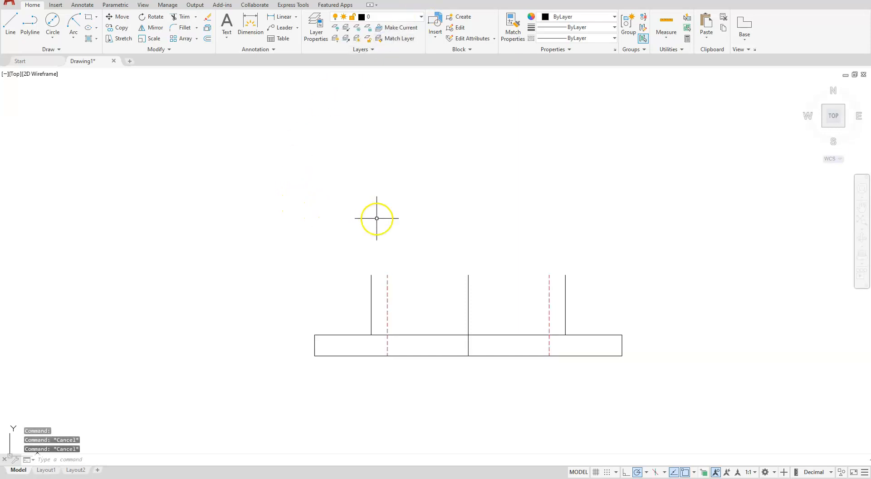
pyautogui.scroll(-2, 368, 213)
pyautogui.moveTo(368, 214)
pyautogui.mouseDown(button='middle')
pyautogui.moveTo(338, 276)
pyautogui.moveTo(309, 274)
pyautogui.mouseUp(button='middle')
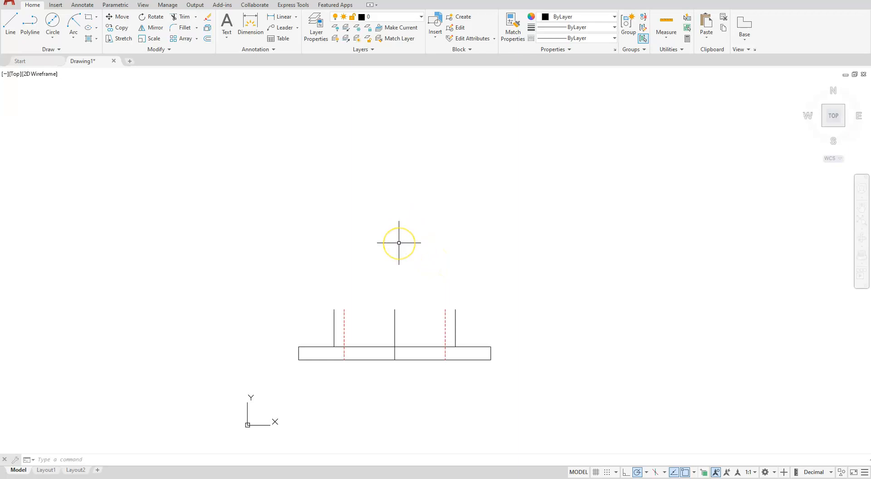
# Step: Copy the whole flanged view, including its hidden lines, 40 units horizontally to the right with Ortho on
pyautogui.scroll(-2, 399, 242)
pyautogui.moveTo(409, 358); pyautogui.dragTo(354, 426, button='middle')
pyautogui.scroll(6, 329, 353)
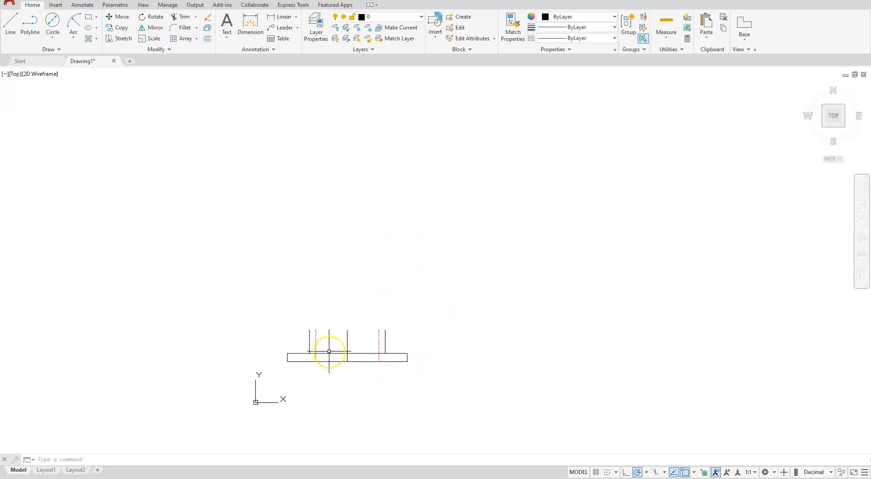
pyautogui.click(119, 28)
pyautogui.click(152, 198)
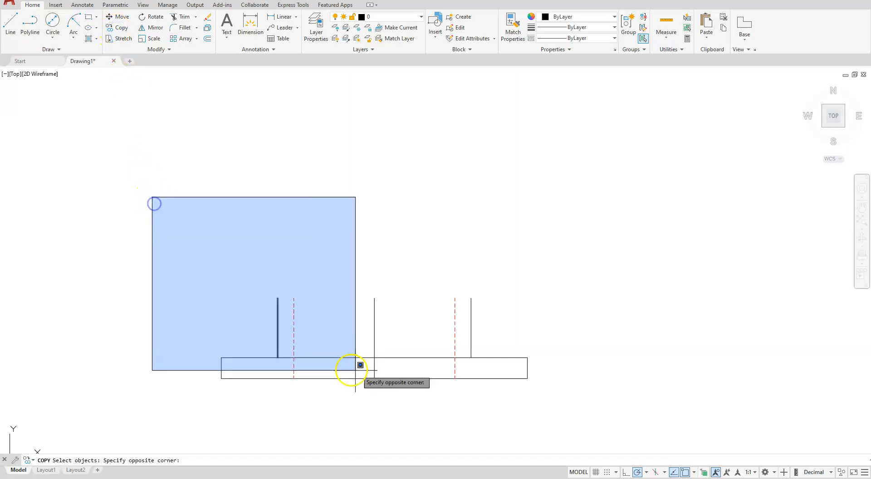
pyautogui.click(608, 411)
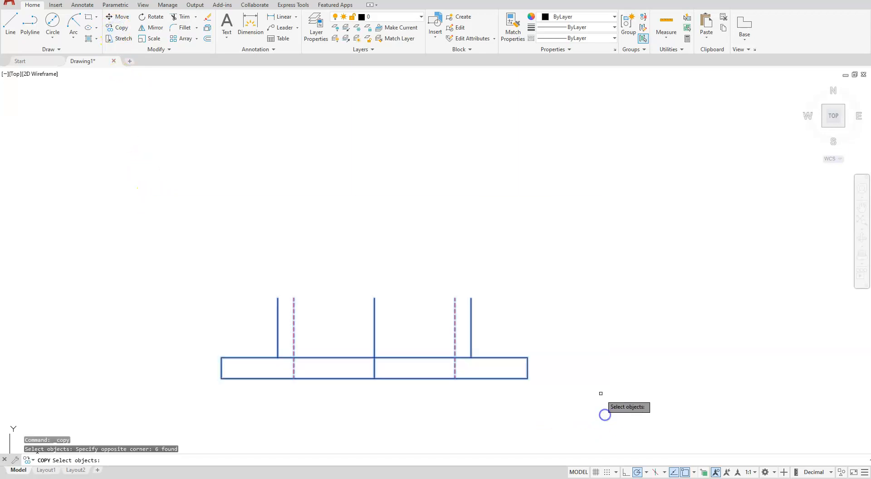
pyautogui.rightClick(562, 318)
pyautogui.scroll(-4, 561, 318)
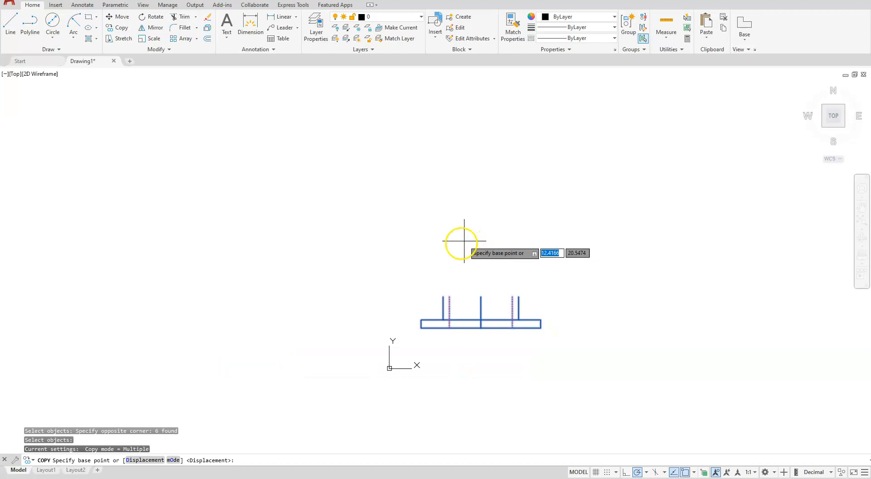
pyautogui.click(450, 247)
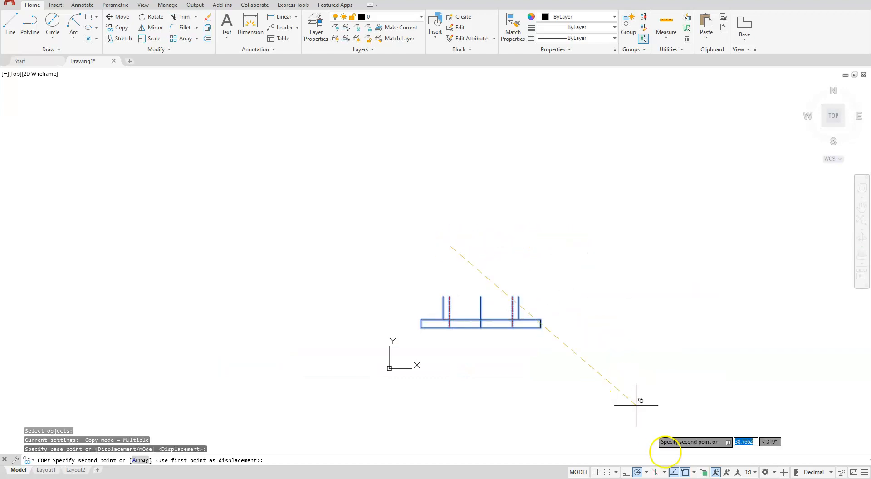
pyautogui.click(629, 473)
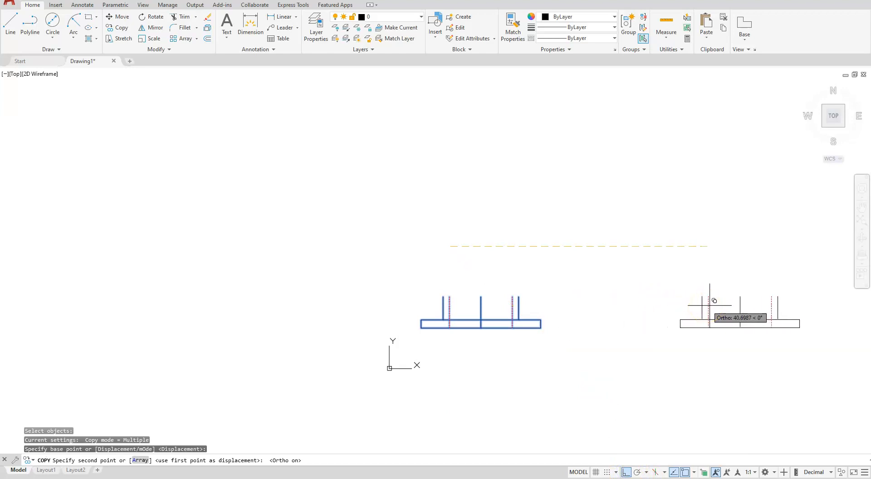
pyautogui.write('40')
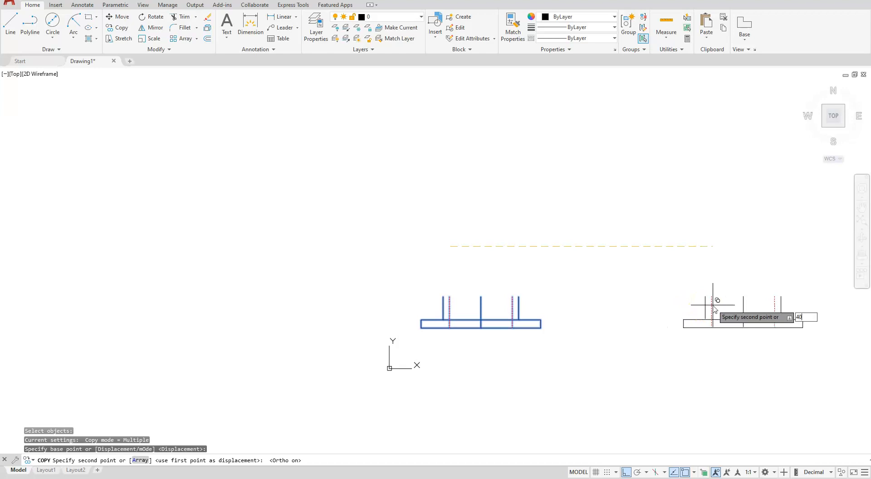
pyautogui.press('Return')
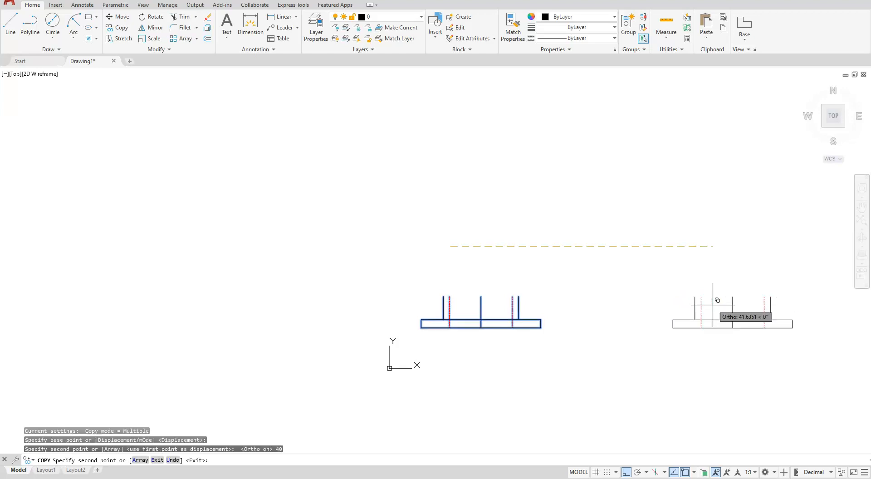
pyautogui.press('Escape')
# Step: Draw a construction line at 22.5° through the point offset @-13.3,3.4 from the midpoint of the copied base's bottom edge
pyautogui.moveTo(697, 290)
pyautogui.mouseDown(button='middle')
pyautogui.moveTo(671, 307)
pyautogui.moveTo(447, 360)
pyautogui.mouseUp(button='middle')
pyautogui.scroll(4, 430, 395)
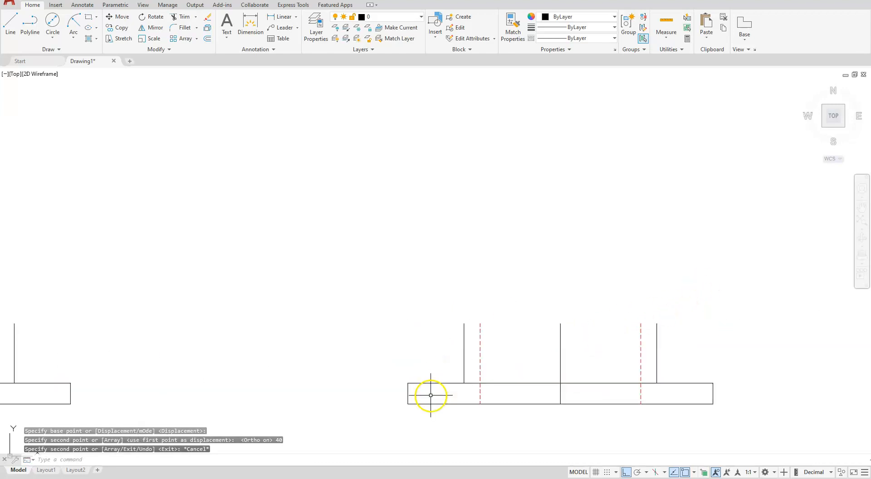
pyautogui.moveTo(431, 395); pyautogui.dragTo(463, 347, button='middle')
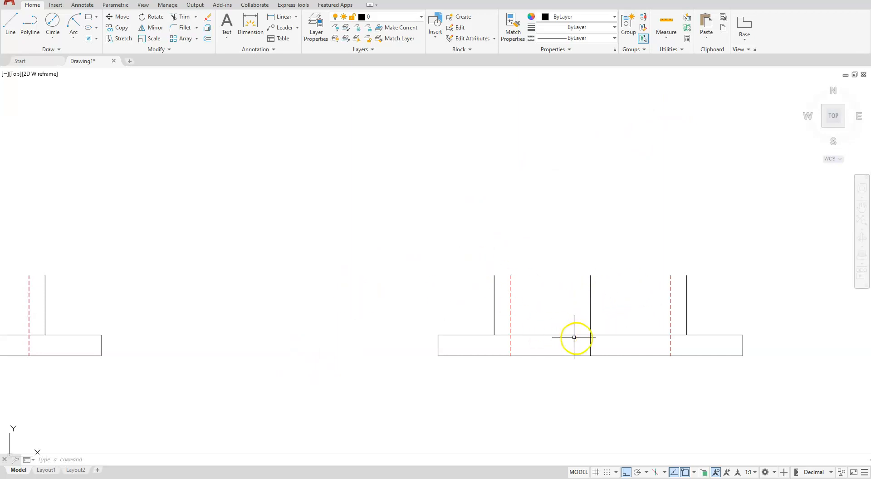
pyautogui.press('Escape')
pyautogui.click(51, 49)
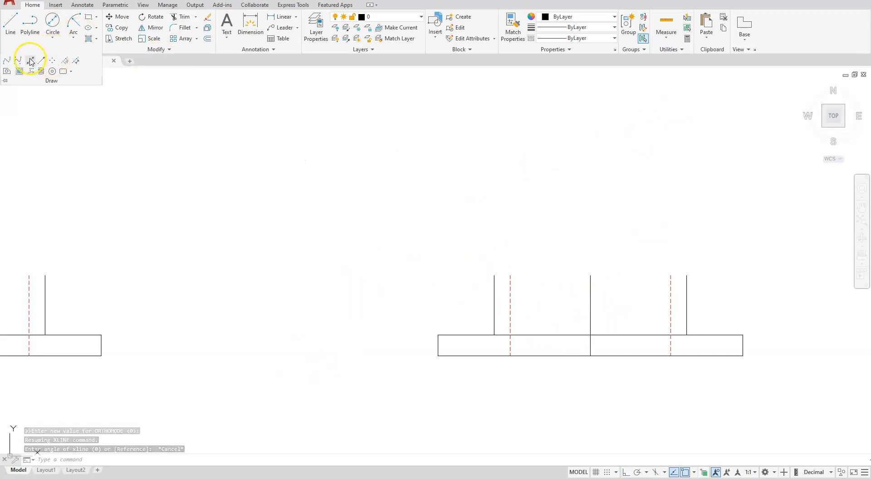
pyautogui.click(31, 61)
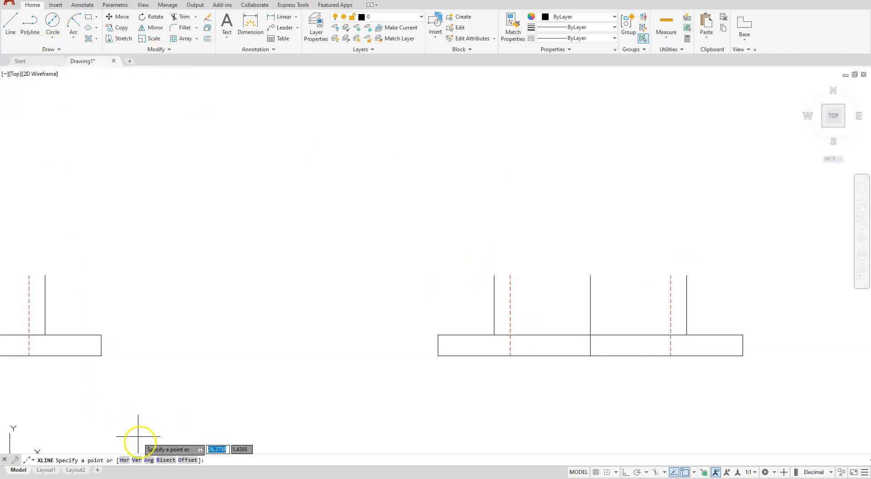
pyautogui.click(149, 459)
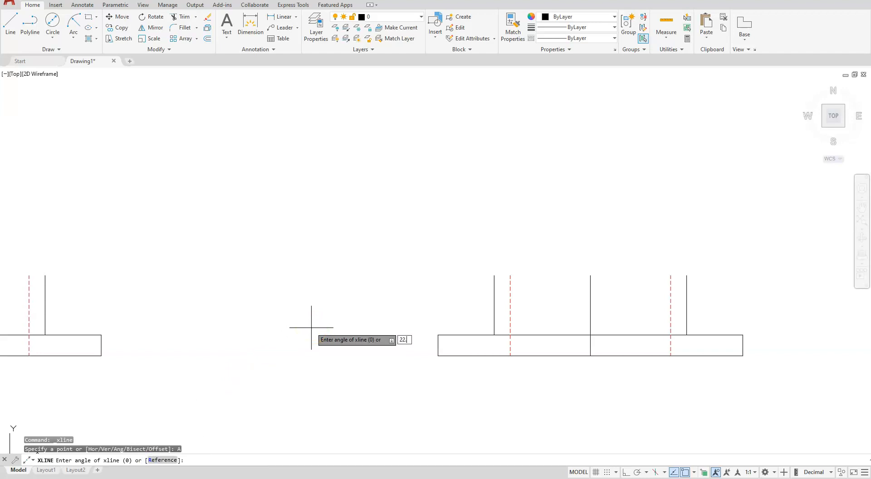
pyautogui.press('Return')
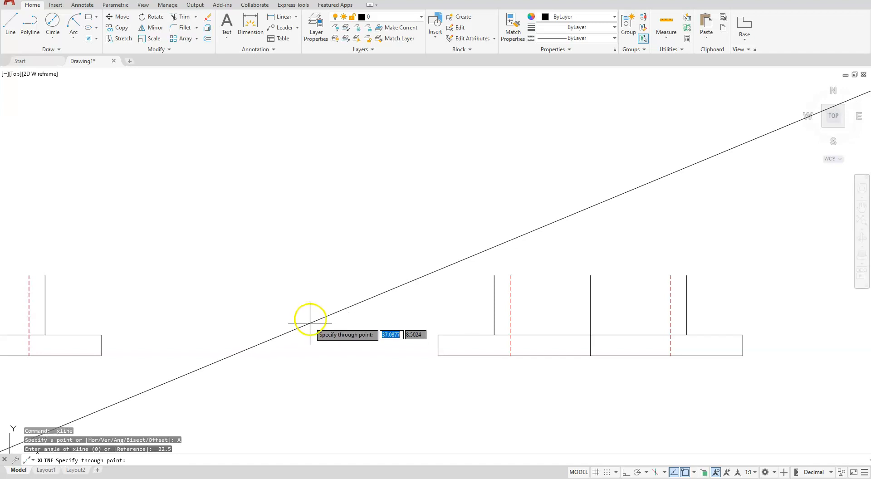
pyautogui.keyDown('shift'); pyautogui.rightClick(339, 275); pyautogui.keyUp('shift')
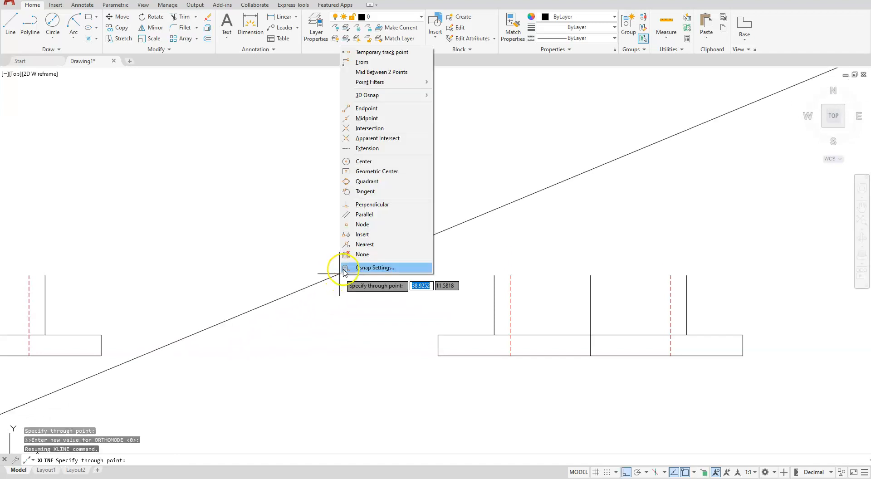
pyautogui.click(369, 63)
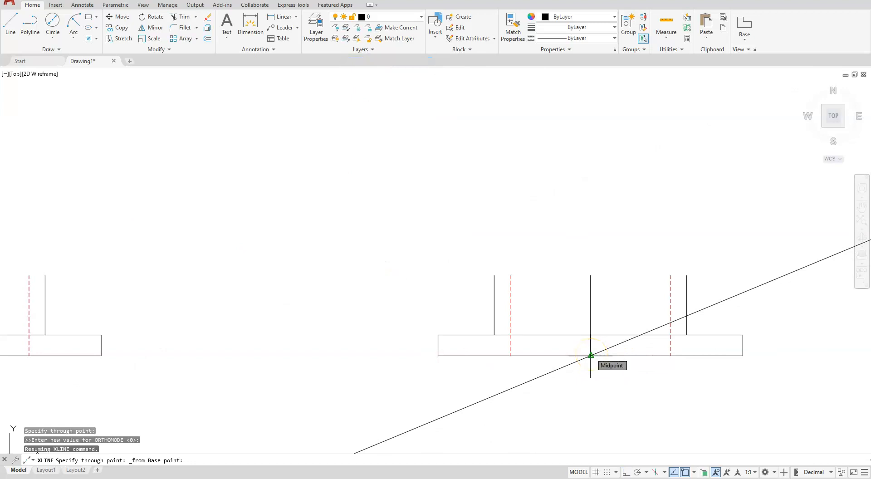
pyautogui.click(589, 354)
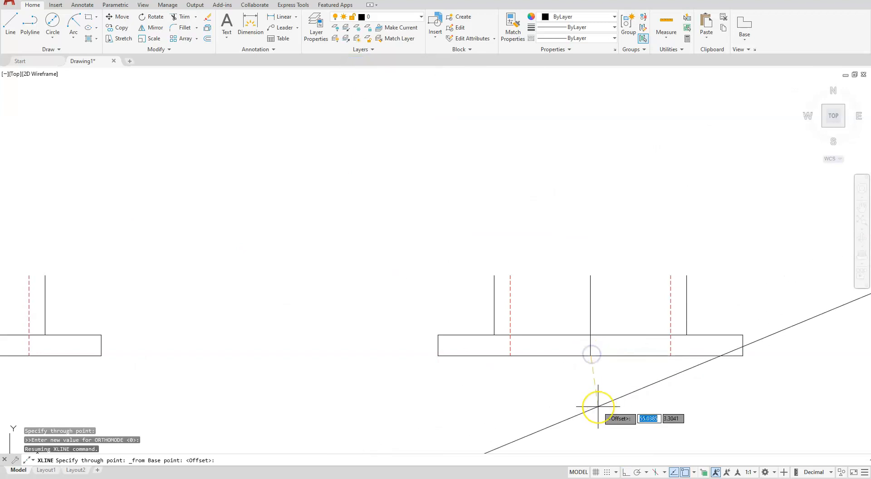
pyautogui.write('@-13.3')
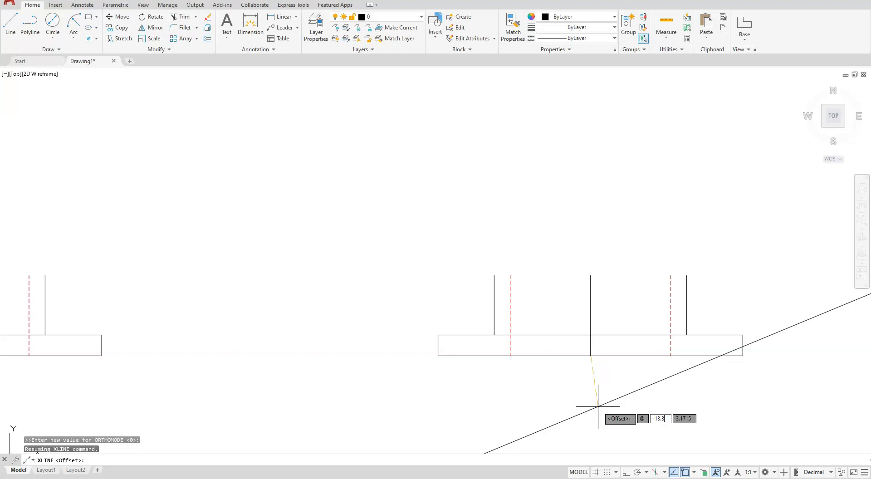
pyautogui.press('Tab')
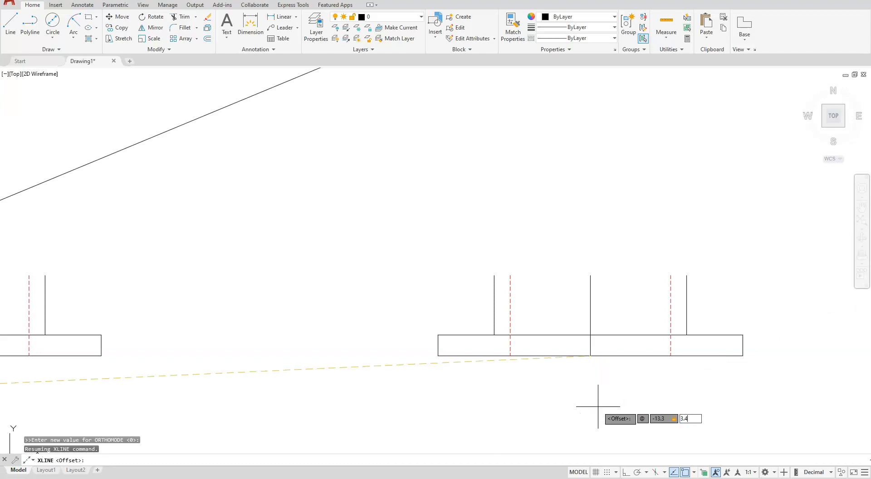
pyautogui.press('Return')
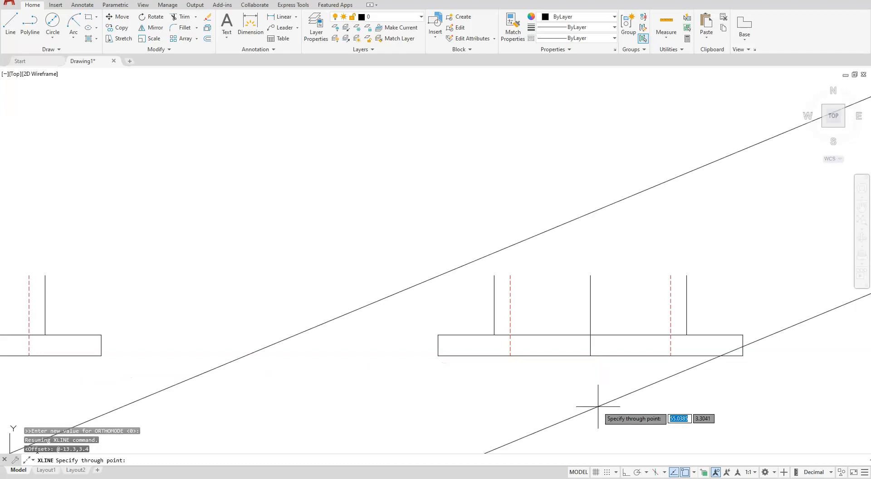
pyautogui.press('Escape')
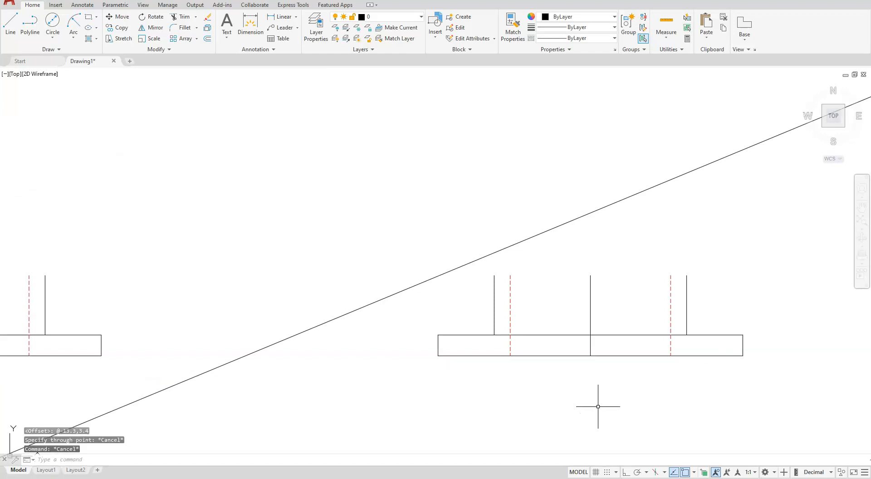
# Step: Mirror the copied view about the angled construction line, keeping the source objects, and erase the construction line
pyautogui.scroll(-3, 424, 297)
pyautogui.moveTo(443, 339); pyautogui.dragTo(407, 413, button='middle')
pyautogui.scroll(1, 395, 389)
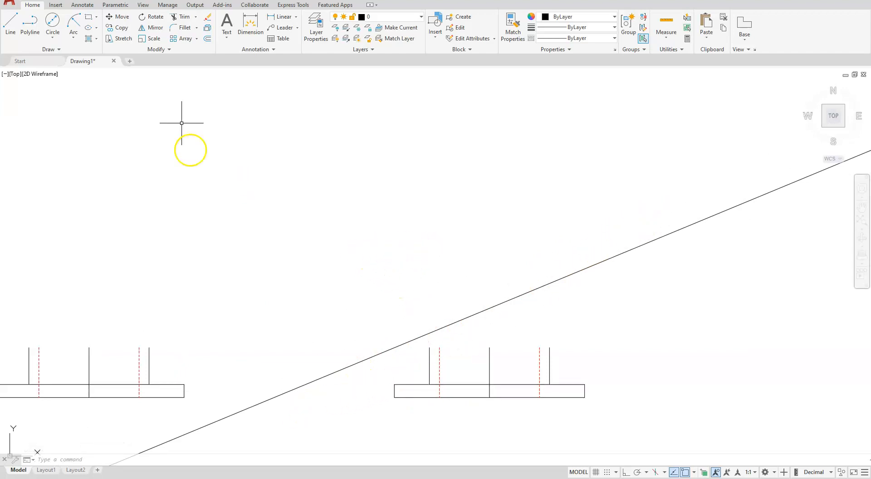
pyautogui.click(155, 27)
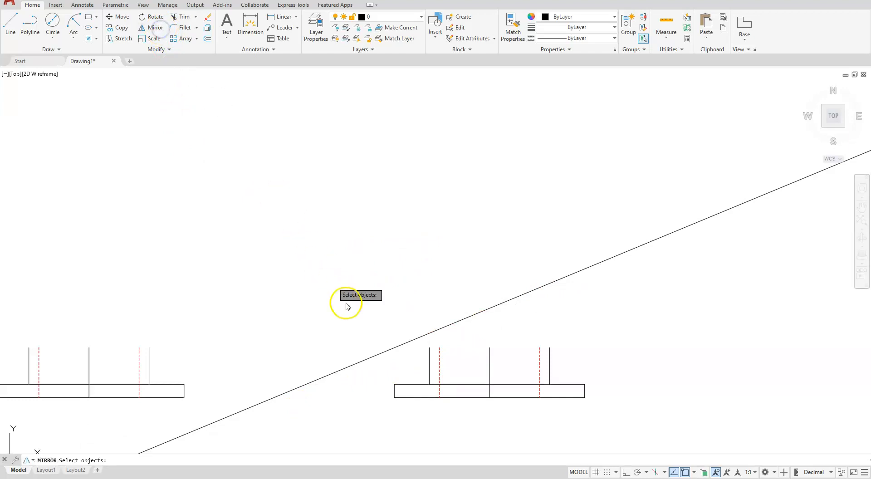
pyautogui.click(357, 313)
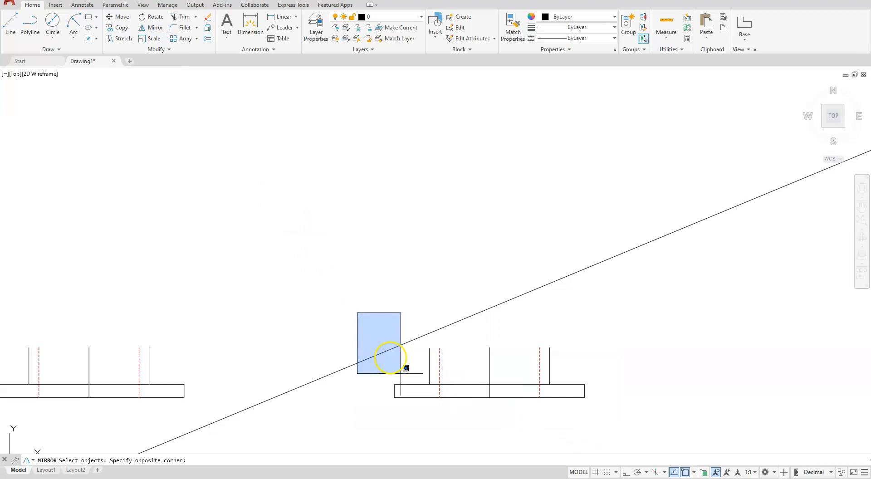
pyautogui.click(618, 414)
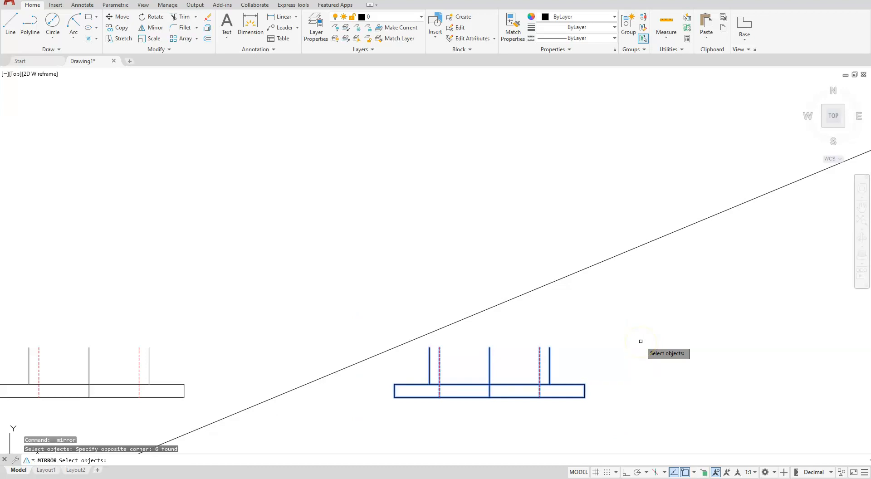
pyautogui.press('Return')
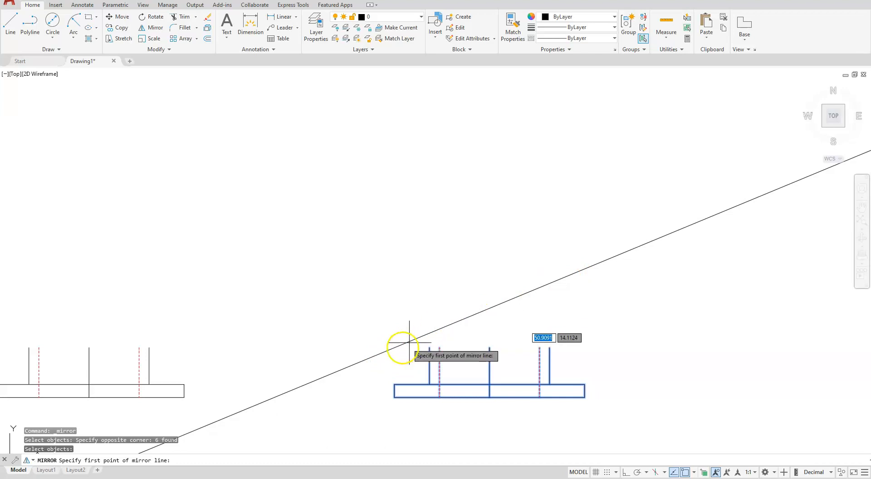
pyautogui.click(374, 356)
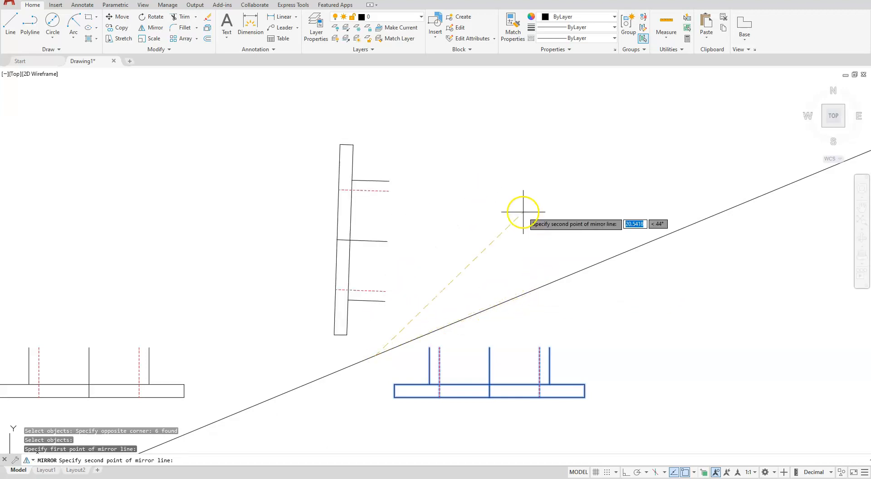
pyautogui.keyDown('shift'); pyautogui.rightClick(518, 196); pyautogui.keyUp('shift')
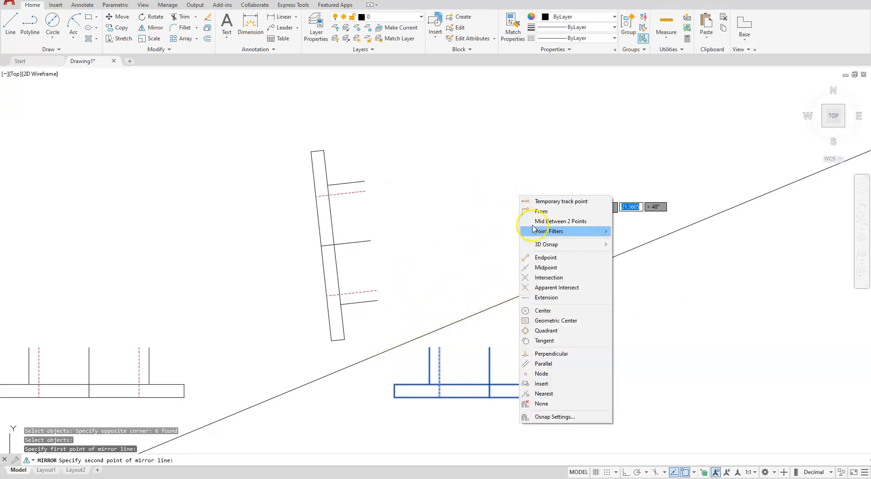
pyautogui.click(562, 394)
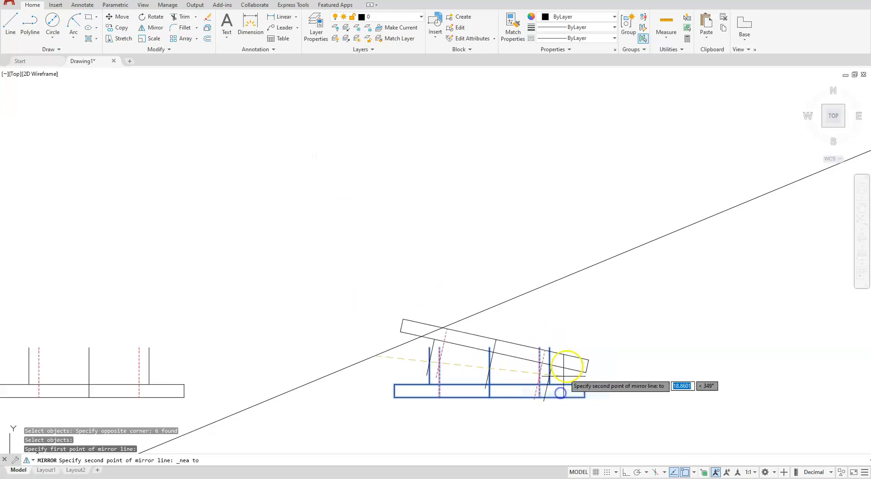
pyautogui.click(615, 256)
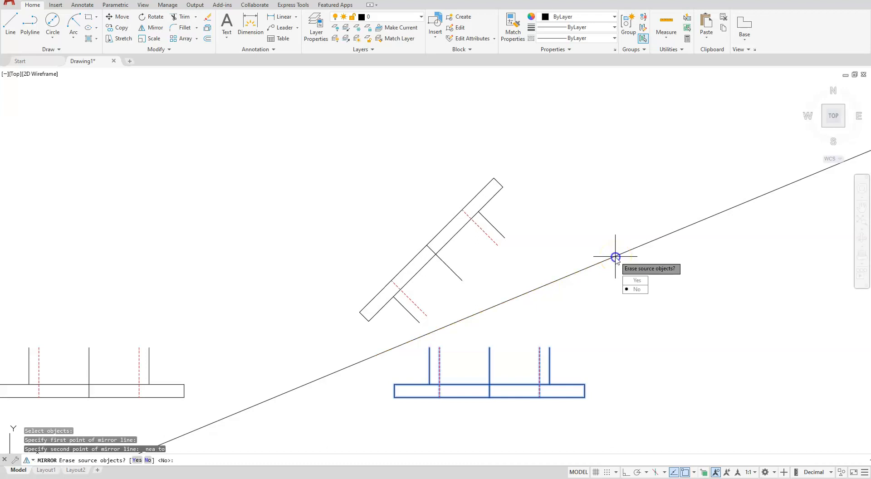
pyautogui.press('Return')
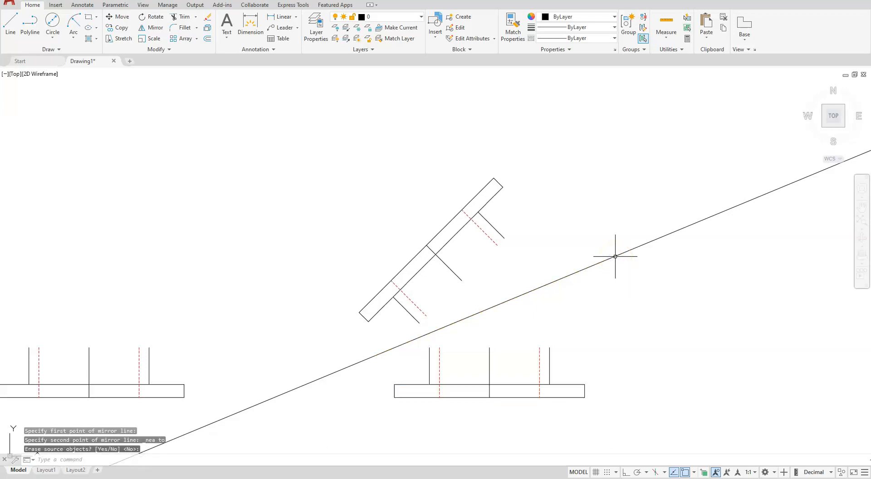
pyautogui.click(615, 256)
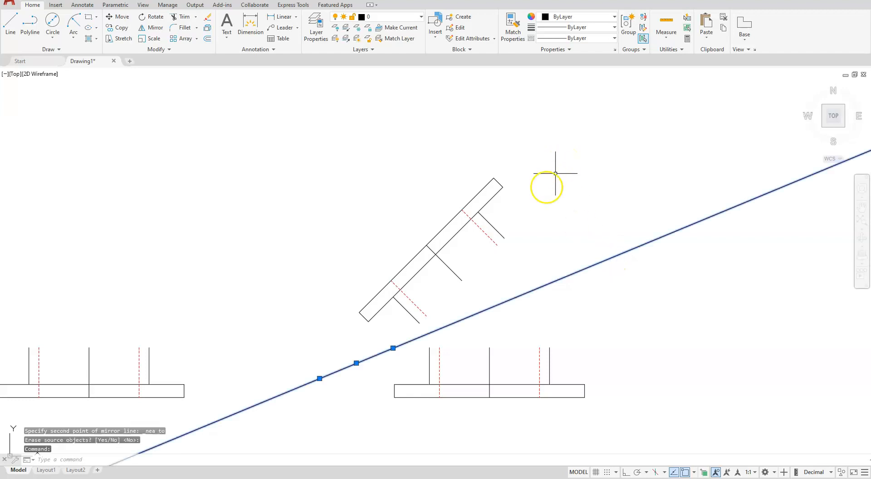
pyautogui.press('Delete')
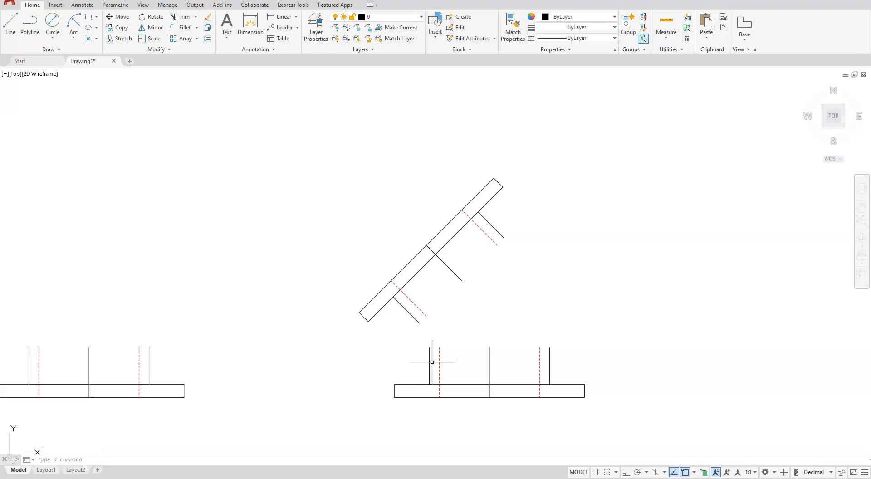
# Step: Fillet the inner pipe wall lines of the straight and angled flanges together with a 7.25 radius
pyautogui.click(176, 29)
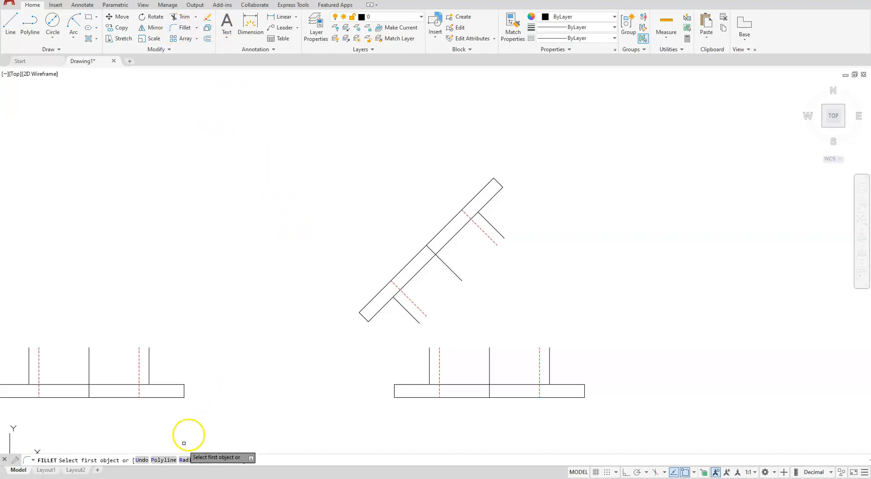
pyautogui.click(187, 460)
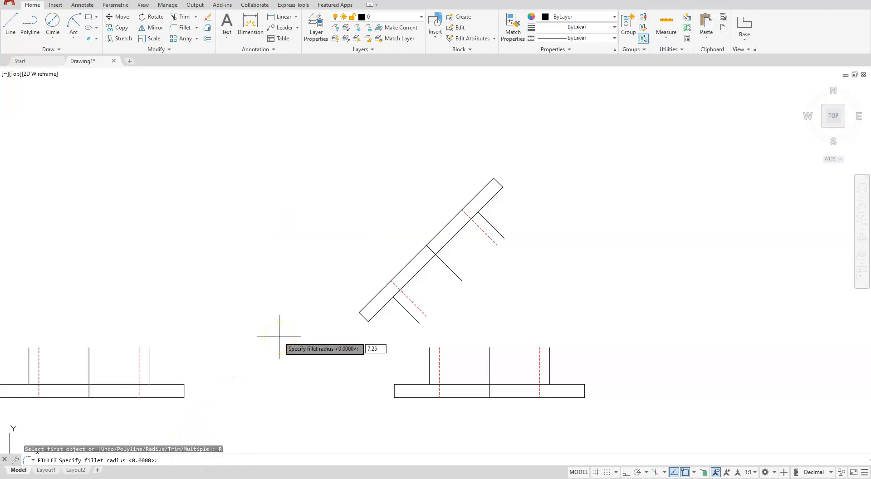
pyautogui.press('Return')
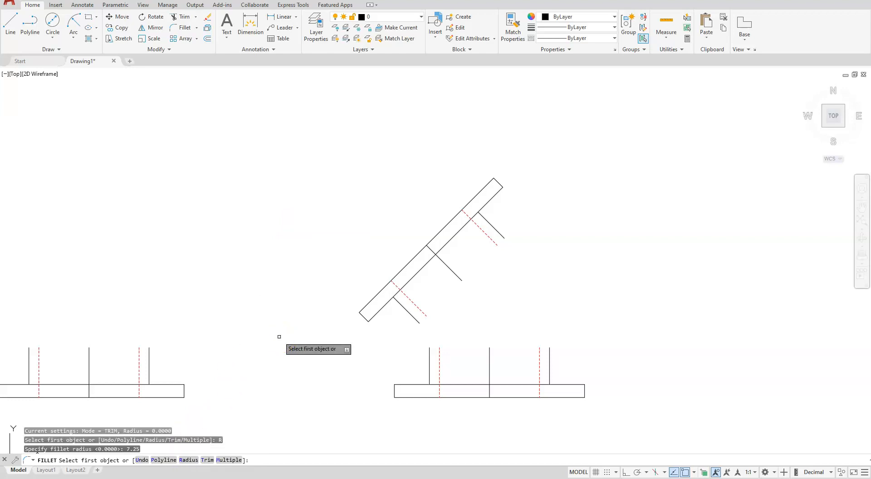
pyautogui.click(430, 365)
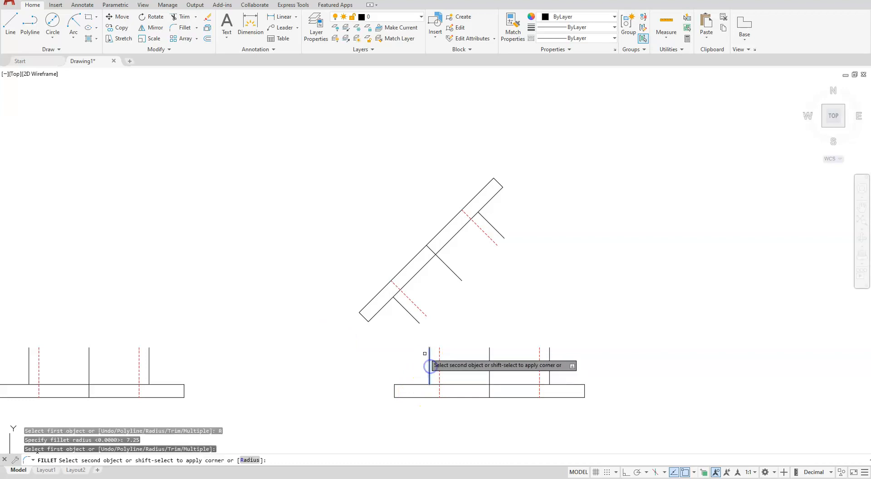
pyautogui.click(410, 314)
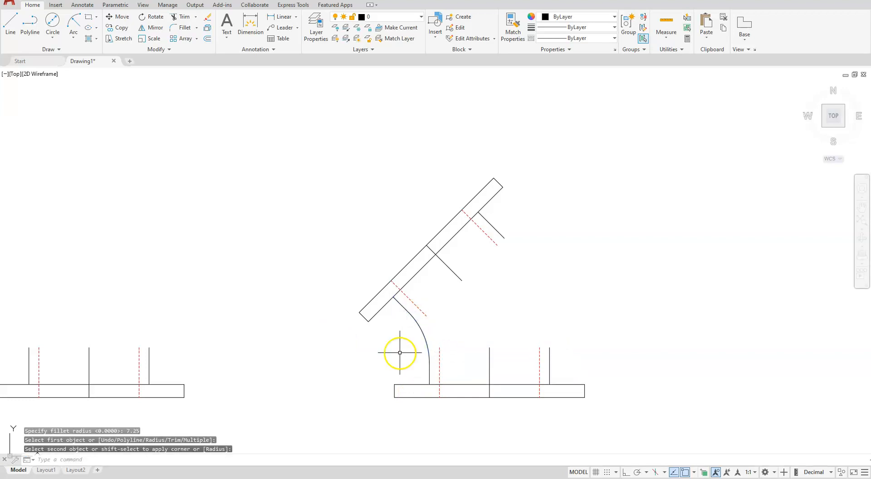
# Step: Fillet the outer pipe wall lines of the two flanges together with a 19.25 radius
pyautogui.click(179, 28)
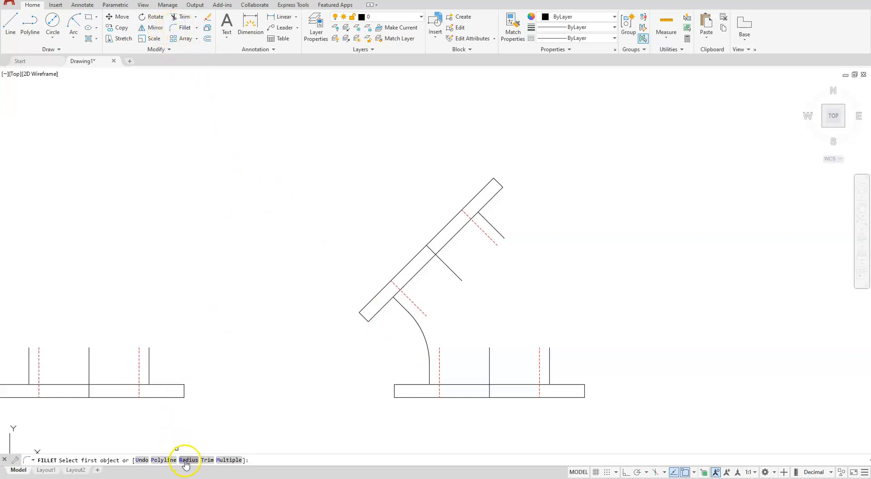
pyautogui.click(188, 460)
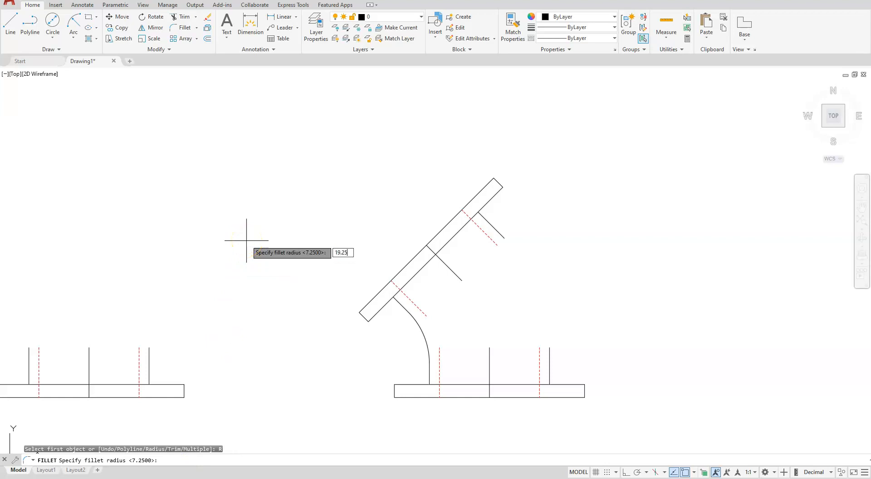
pyautogui.press('Return')
pyautogui.click(504, 236)
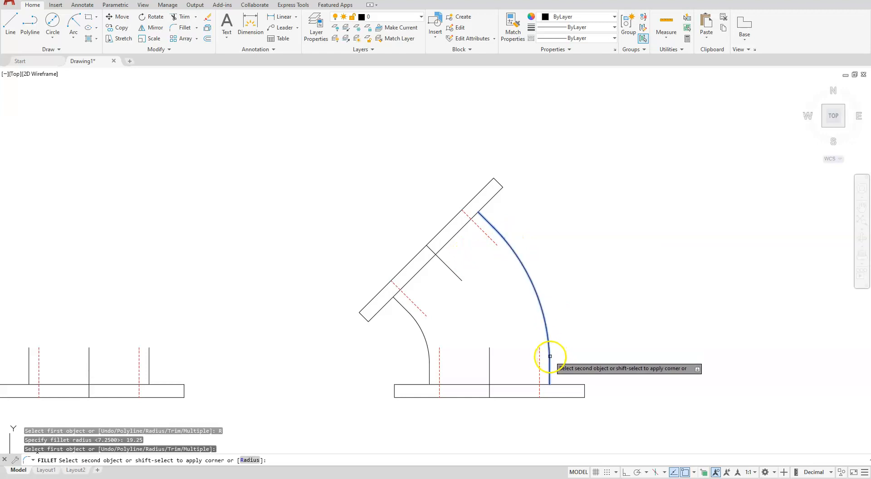
pyautogui.click(549, 356)
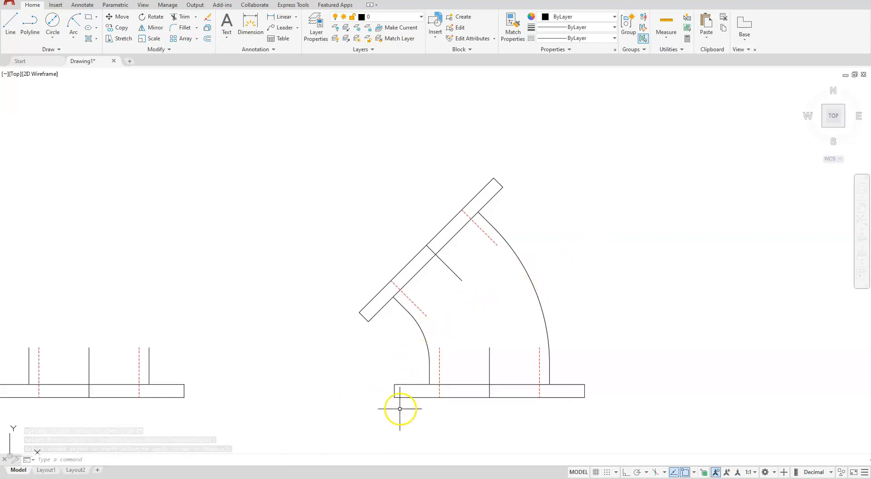
# Step: Offset both fillet arcs toward the inside of the elbow by the distance between the wall line and the adjacent hidden line
pyautogui.scroll(4, 466, 373)
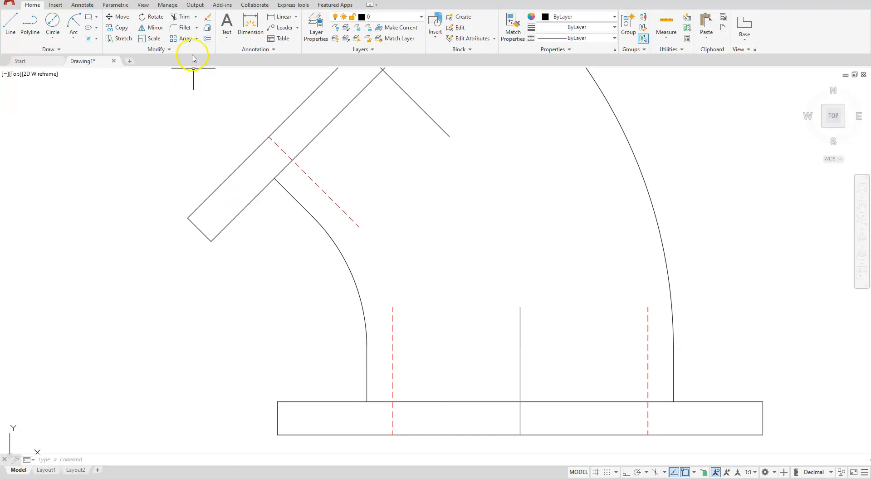
pyautogui.click(208, 41)
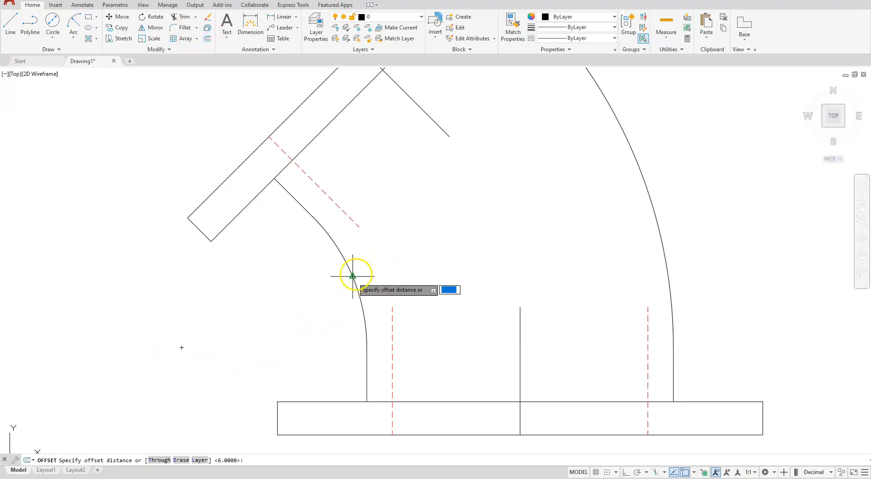
pyautogui.click(367, 401)
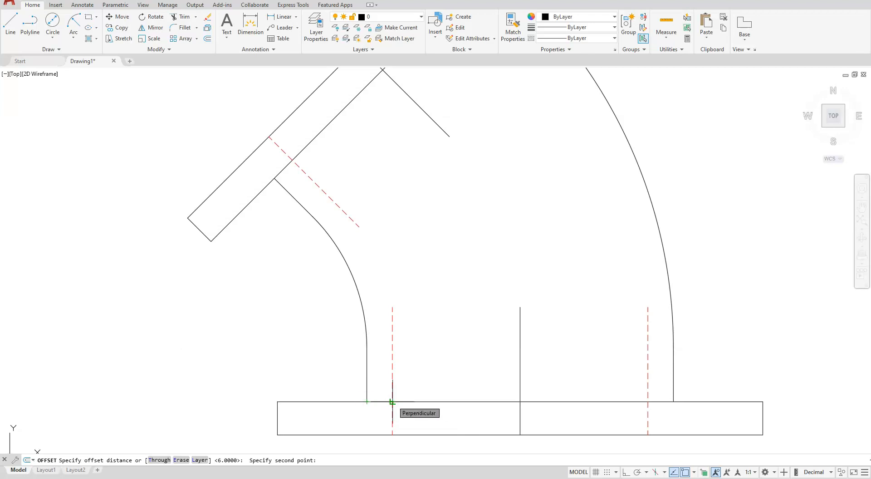
pyautogui.click(392, 401)
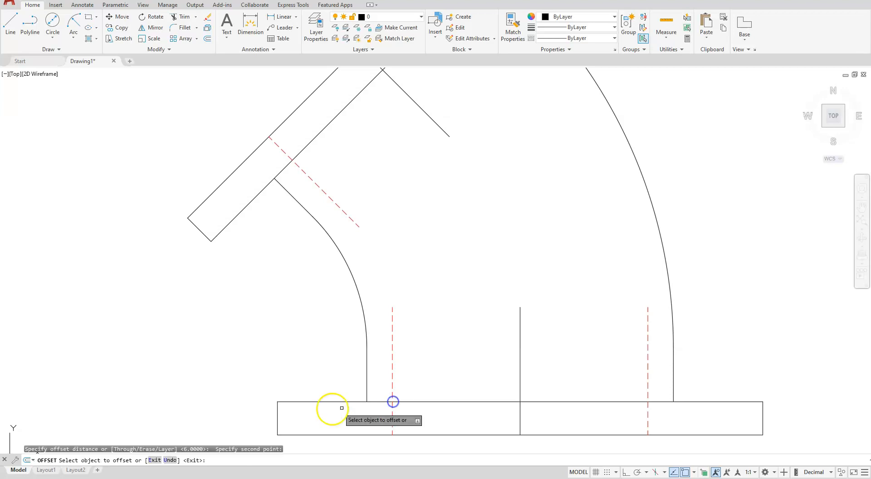
pyautogui.click(359, 295)
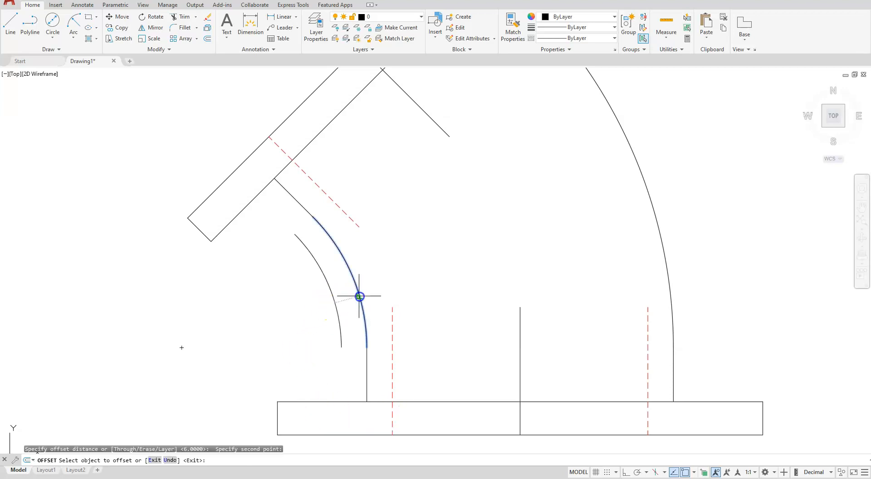
pyautogui.click(452, 226)
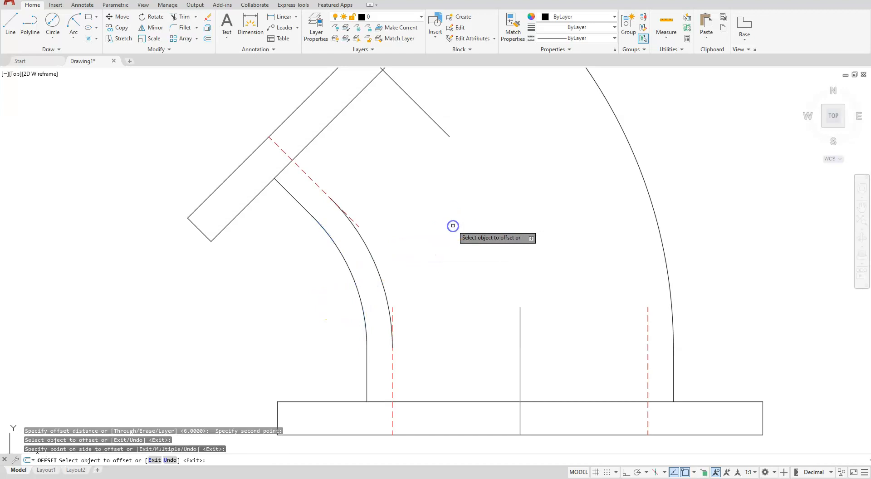
pyautogui.click(638, 165)
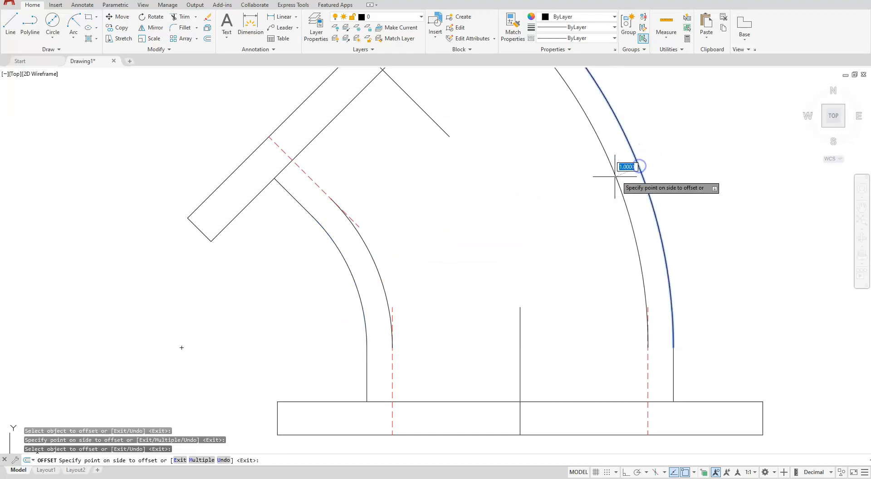
pyautogui.click(556, 199)
pyautogui.scroll(-4, 556, 200)
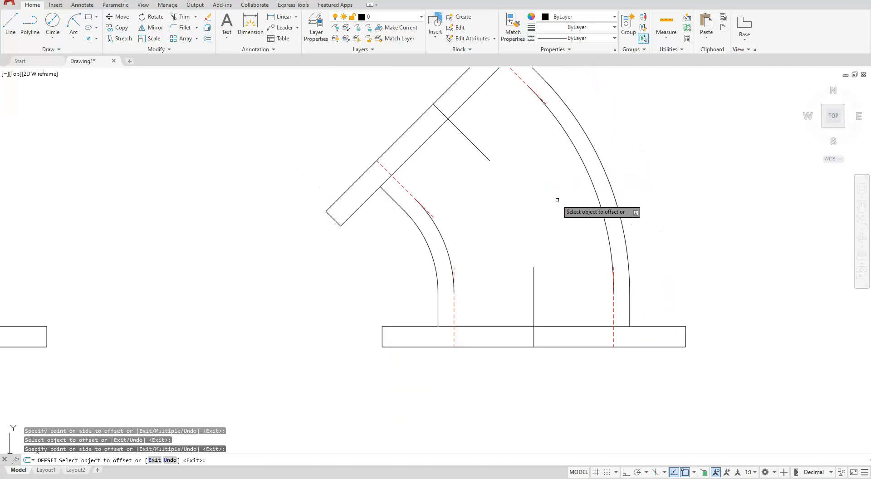
pyautogui.scroll(2, 558, 246)
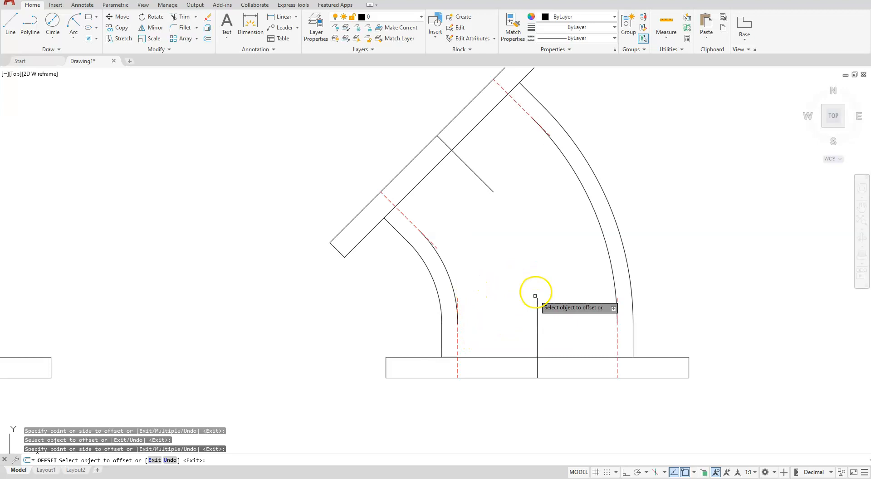
# Step: Offset the smaller bore arc to the centre line, using the distance from the base's hidden line to its centre line
pyautogui.click(183, 30)
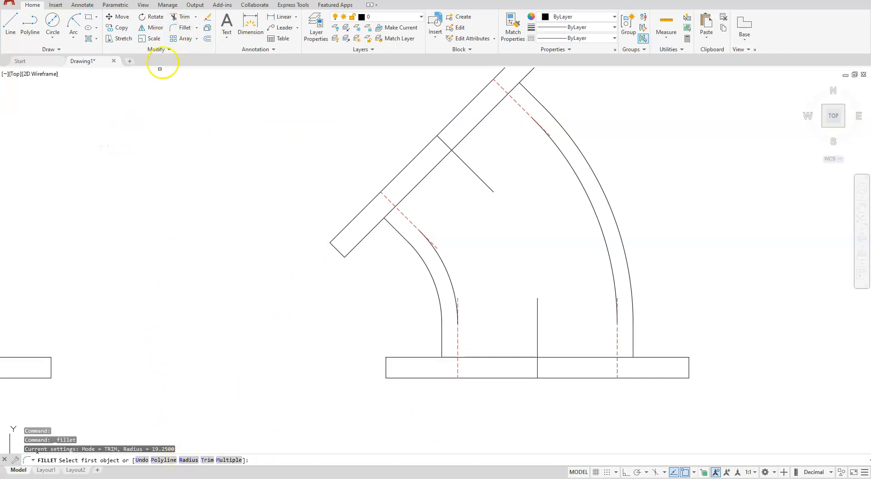
pyautogui.click(206, 39)
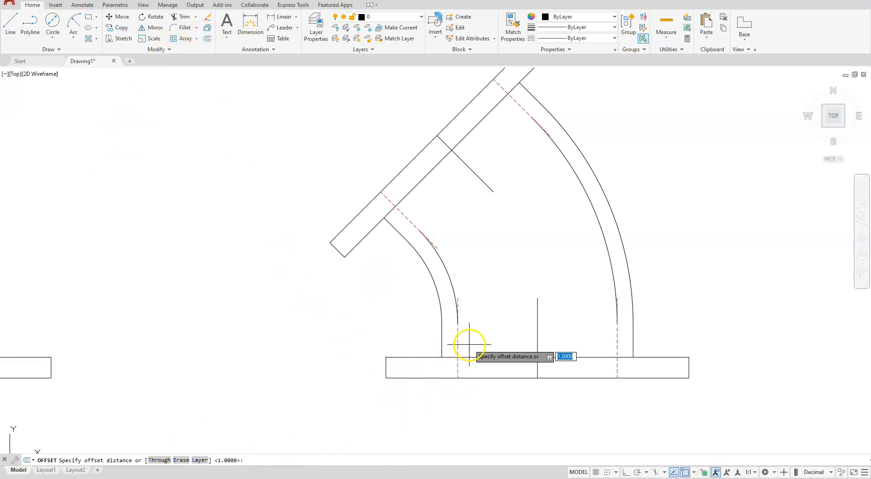
pyautogui.click(459, 376)
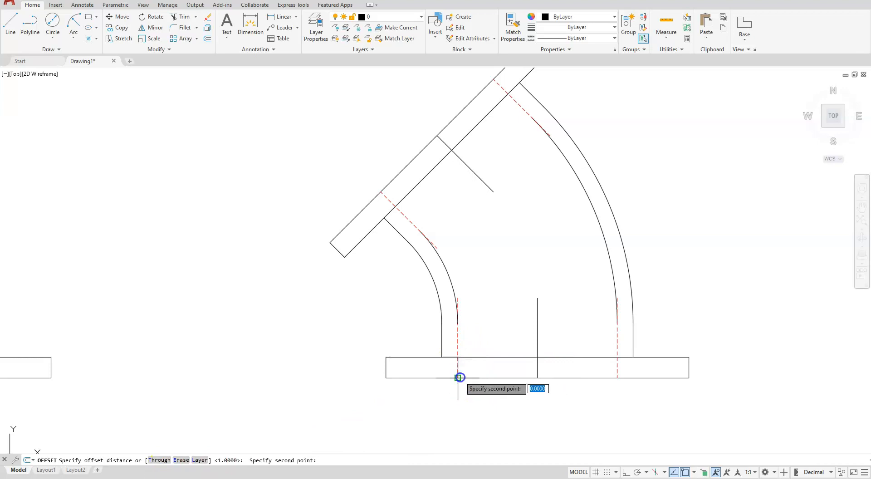
pyautogui.click(537, 377)
pyautogui.click(449, 278)
pyautogui.click(538, 225)
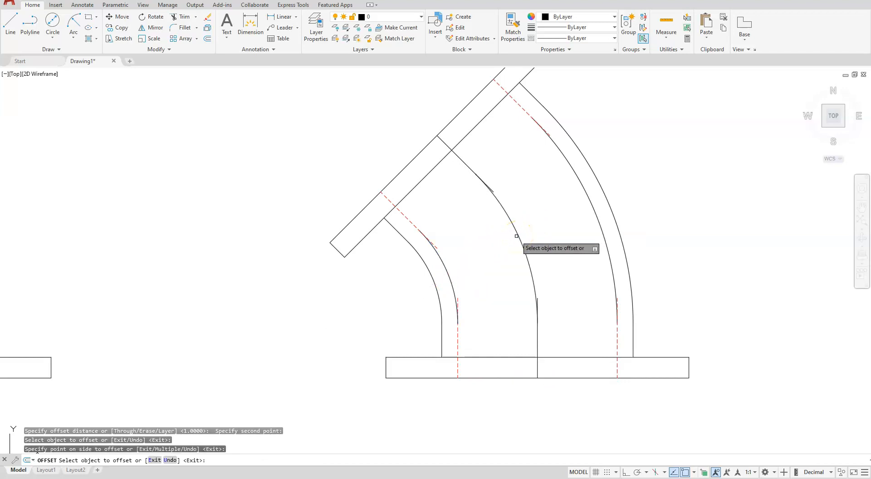
pyautogui.press('Escape')
# Step: Use EXTRIM with the smaller bore arc as cutting edge to trim the hidden line ends on its outer side
pyautogui.scroll(2, 436, 241)
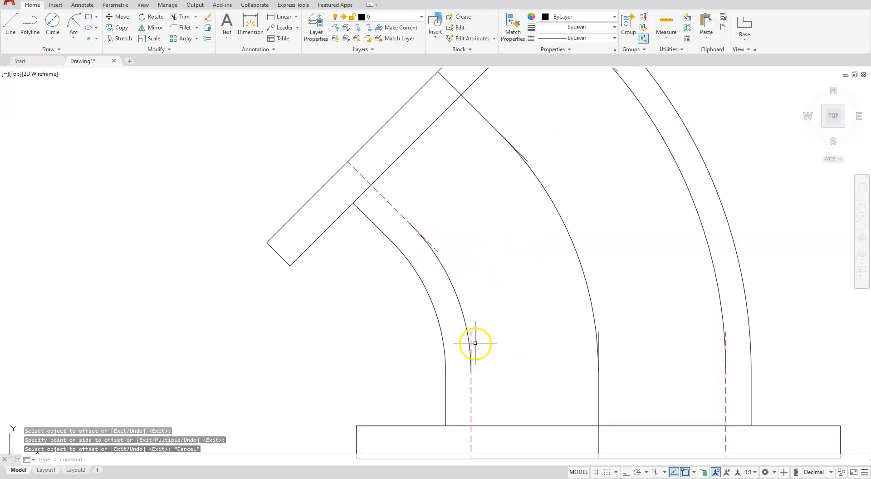
pyautogui.press('Escape')
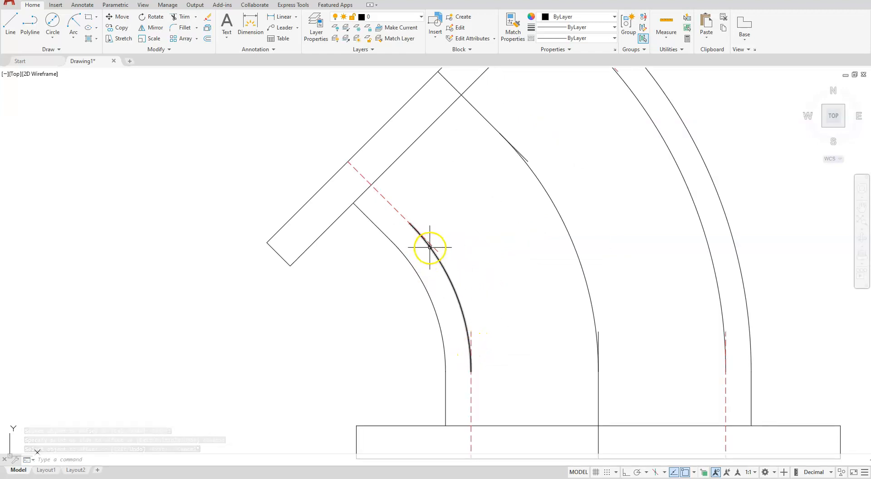
pyautogui.press('Escape')
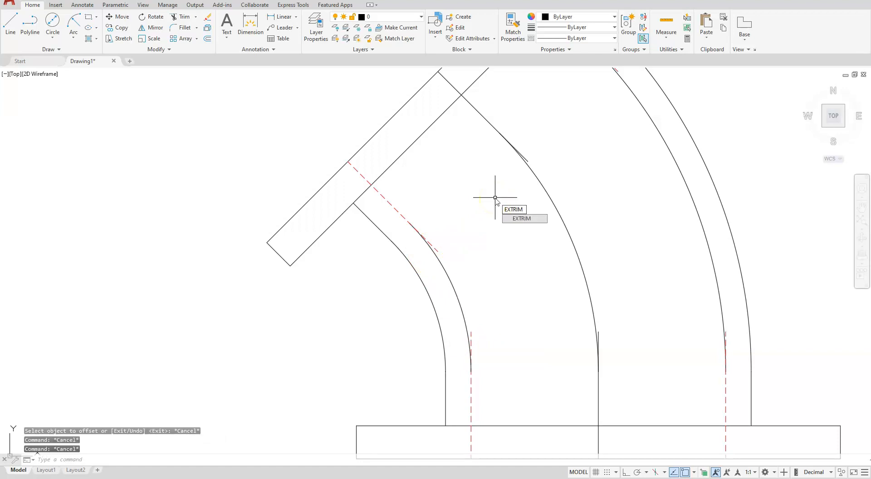
pyautogui.press('Return')
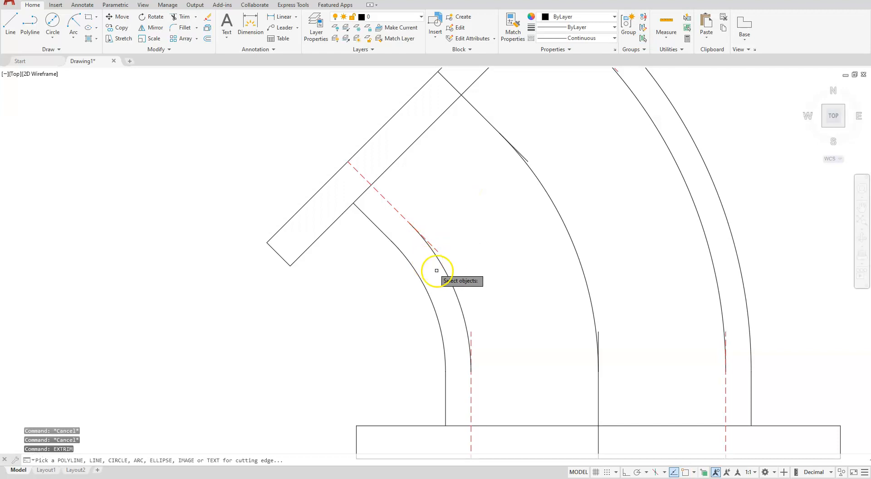
pyautogui.click(444, 271)
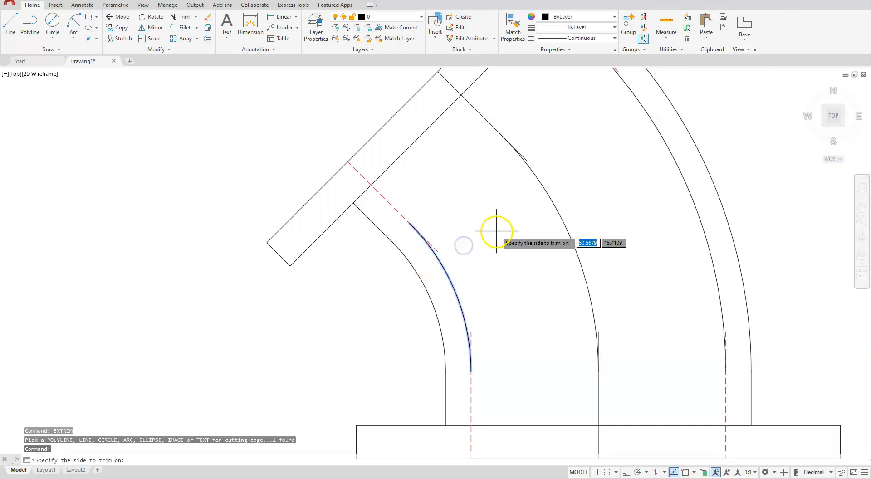
pyautogui.scroll(4, 496, 232)
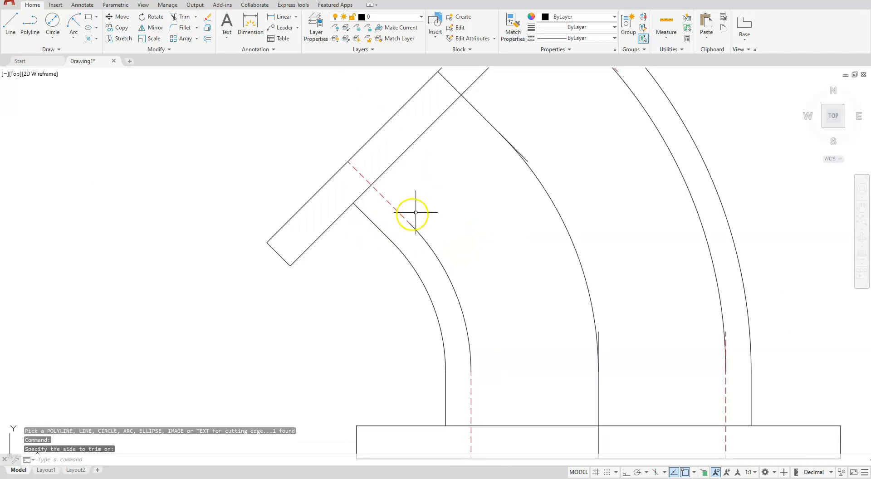
# Step: Repeat EXTRIM with the middle arc as cutting edge to trim the centre line ends on its outer side
pyautogui.press('Return')
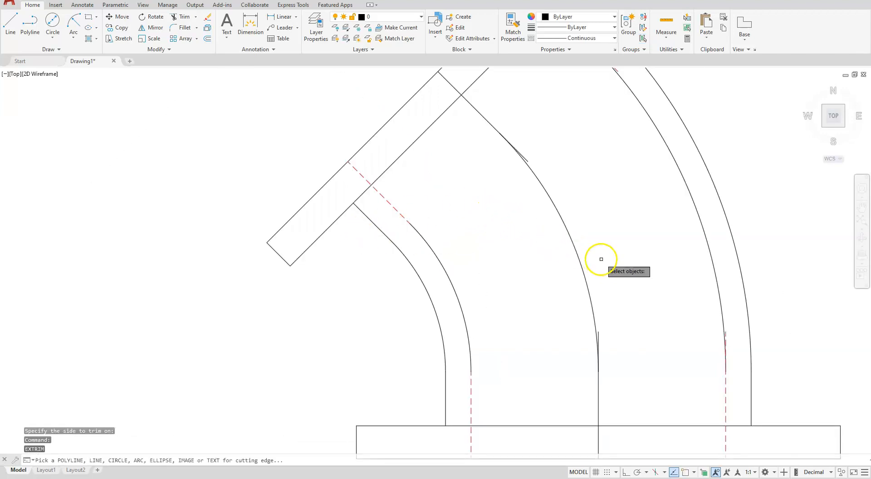
pyautogui.click(574, 251)
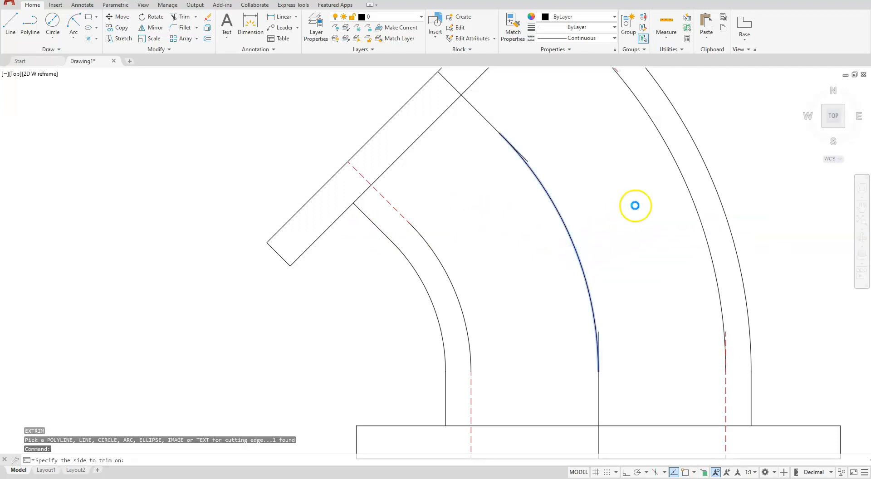
pyautogui.click(635, 205)
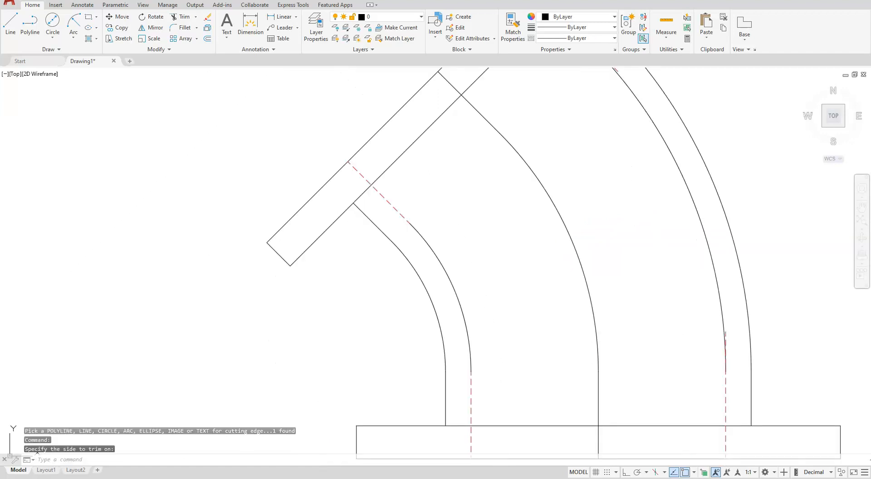
# Step: Repeat EXTRIM with the larger bore arc as cutting edge to trim the hidden line ends on its outer side
pyautogui.press('Return')
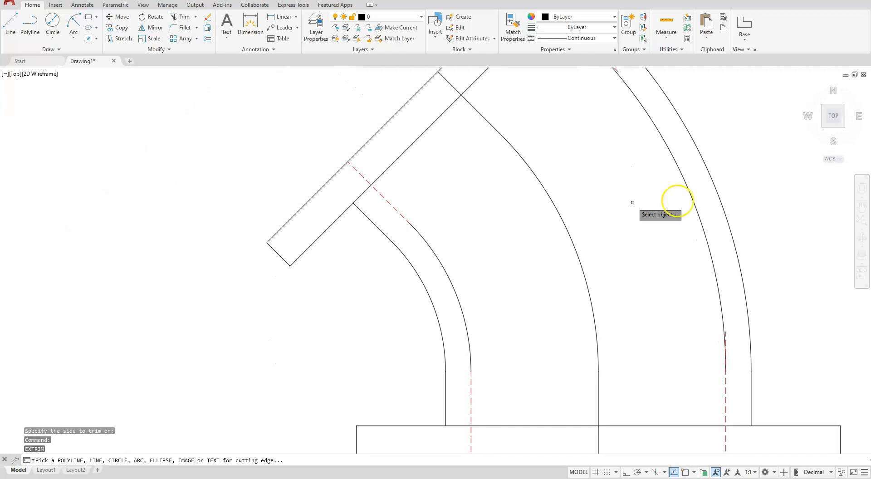
pyautogui.click(692, 200)
pyautogui.click(739, 161)
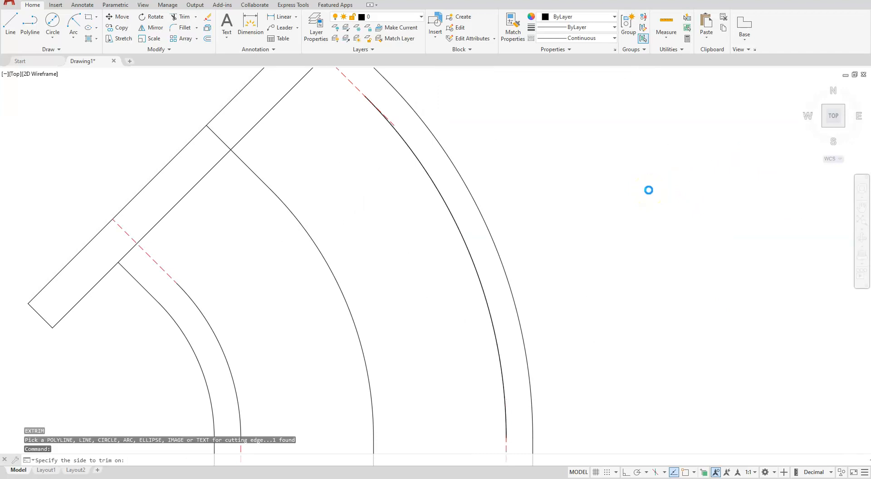
pyautogui.click(548, 215)
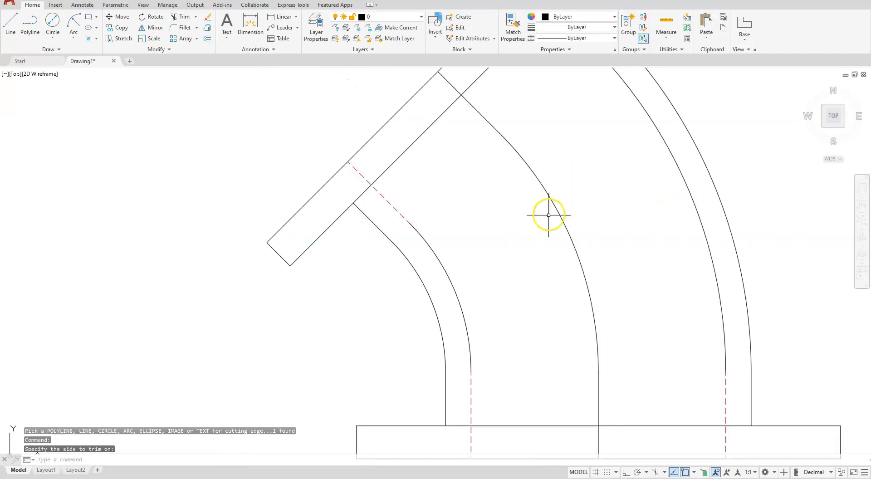
# Step: Match the properties of the inclined flange's hidden line to the smaller and larger bore arcs
pyautogui.click(511, 31)
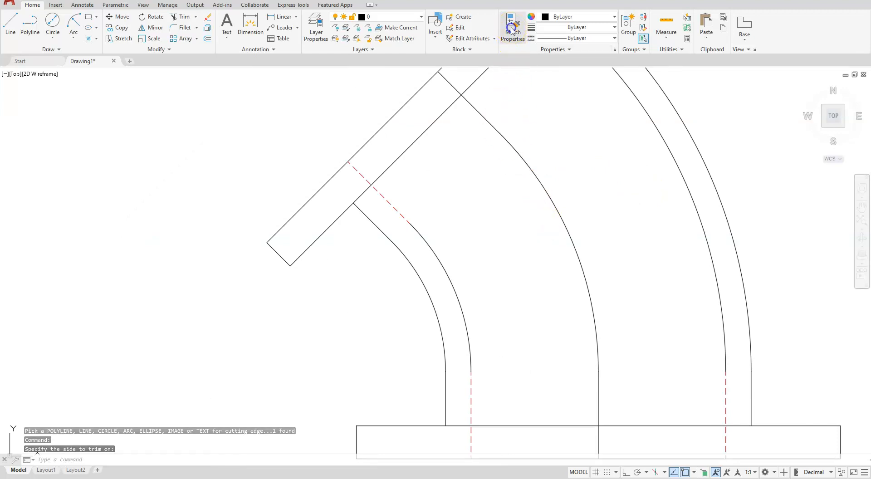
pyautogui.click(385, 200)
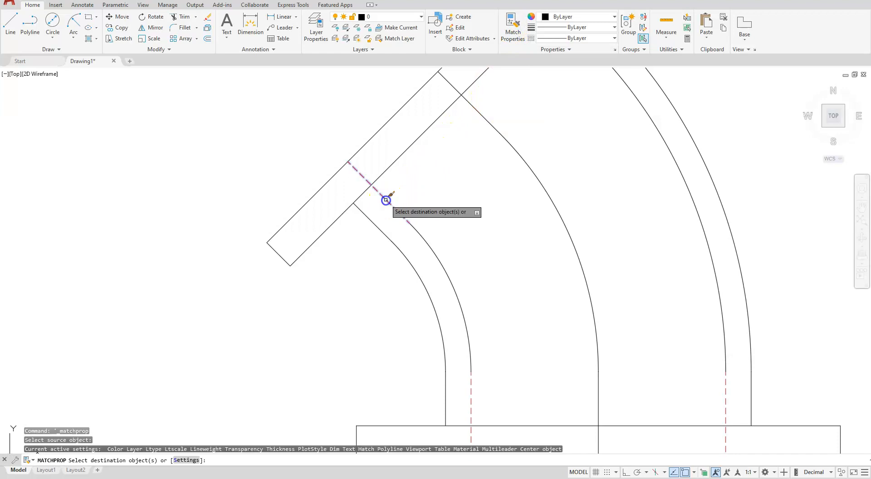
pyautogui.click(442, 263)
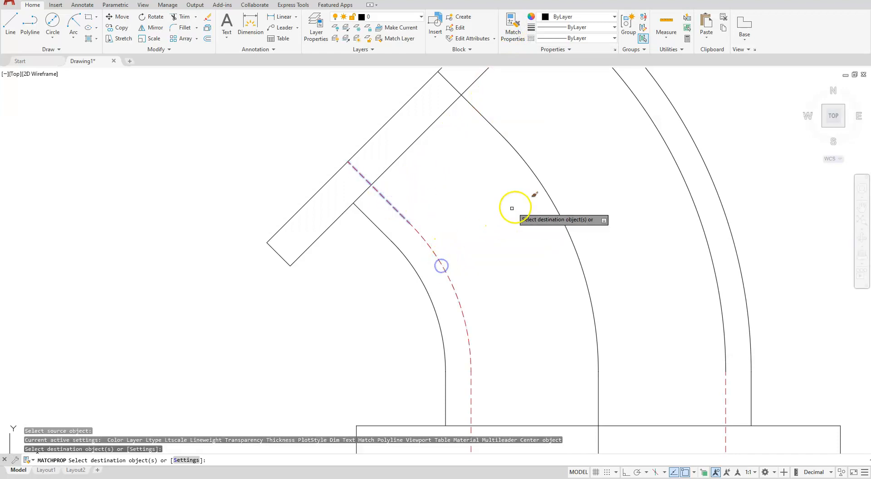
pyautogui.click(677, 164)
pyautogui.scroll(2, 666, 213)
pyautogui.scroll(-4, 674, 233)
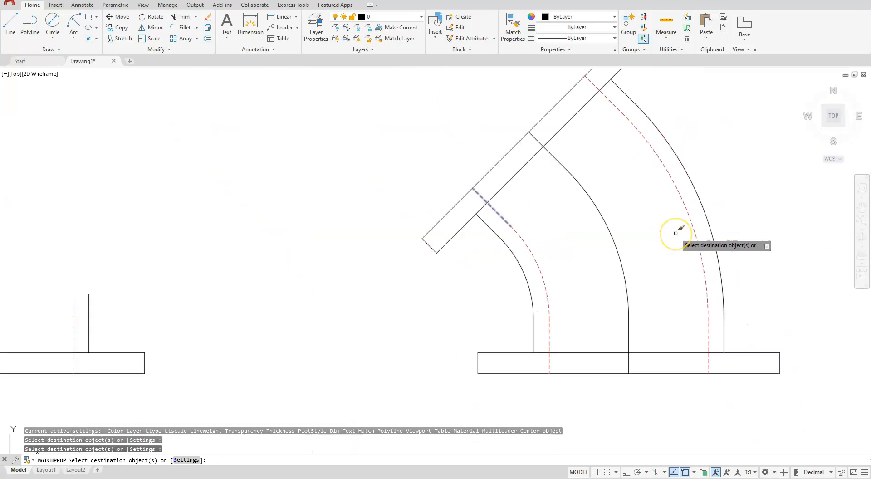
pyautogui.press('Escape')
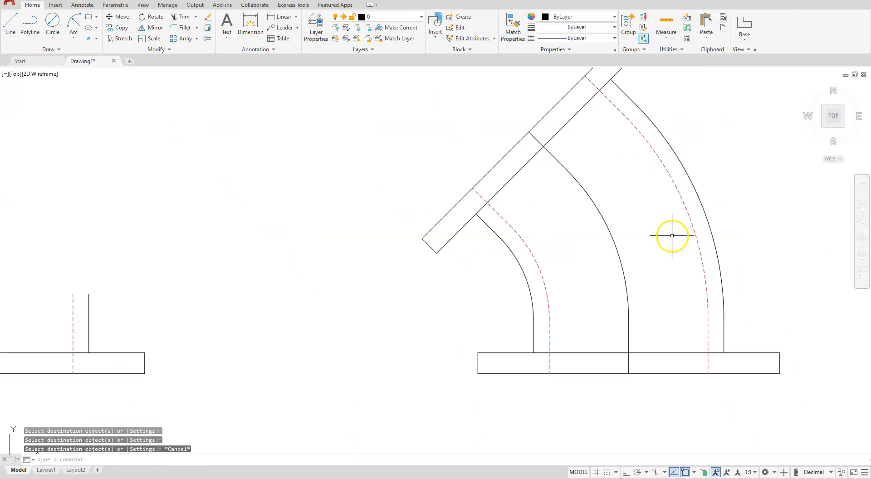
# Step: Draw three horizontal construction lines through the ends of both hidden lines and the centre line on the inclined flange's outer face
pyautogui.scroll(-4, 671, 236)
pyautogui.moveTo(528, 268); pyautogui.dragTo(552, 350, button='middle')
pyautogui.scroll(4, 548, 315)
pyautogui.moveTo(673, 278); pyautogui.dragTo(508, 270, button='middle')
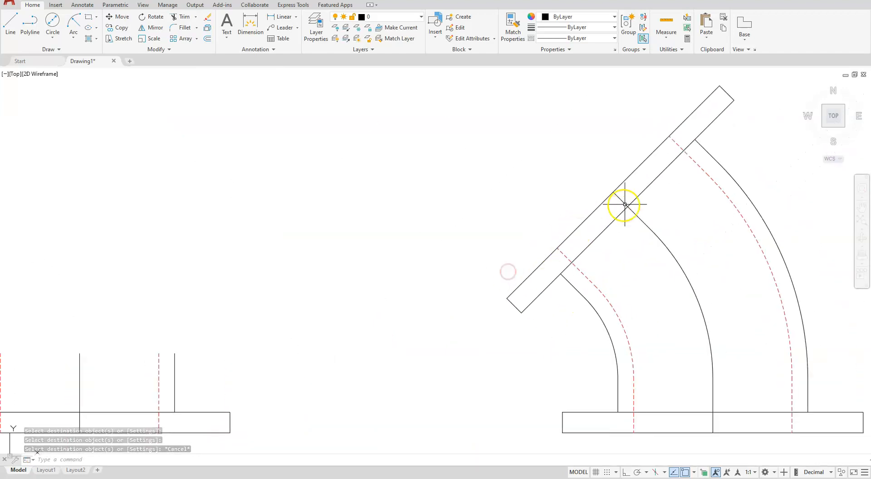
pyautogui.scroll(-2, 699, 321)
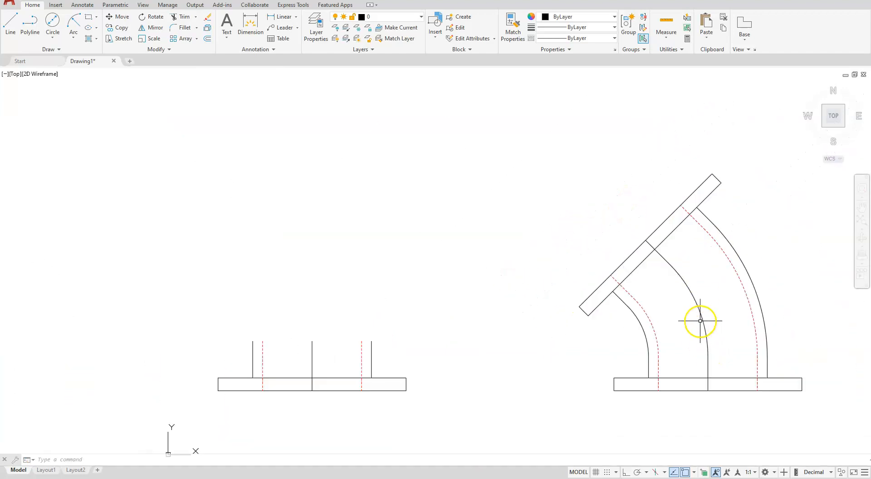
pyautogui.moveTo(484, 331)
pyautogui.mouseDown(button='middle')
pyautogui.moveTo(550, 361)
pyautogui.moveTo(548, 371)
pyautogui.mouseUp(button='middle')
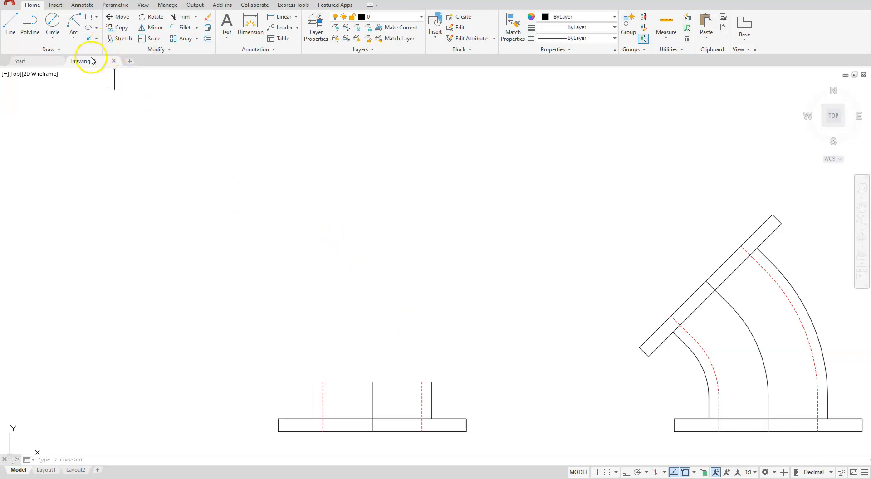
pyautogui.click(51, 49)
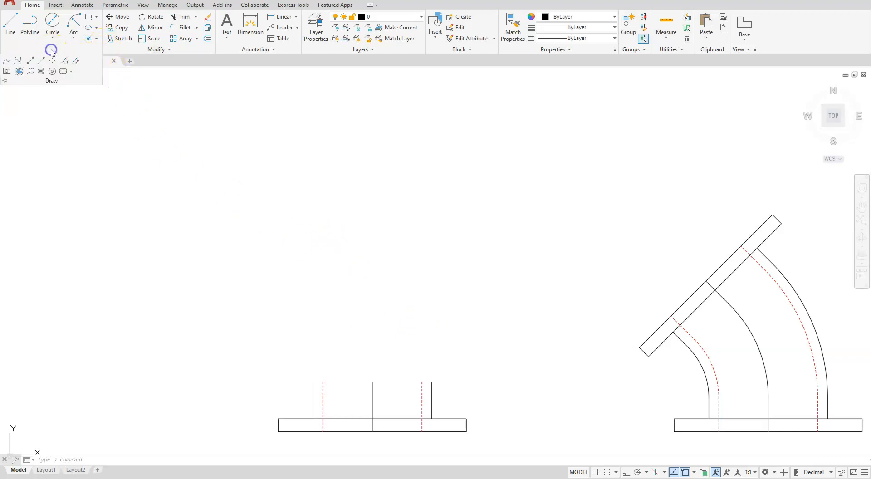
pyautogui.click(29, 61)
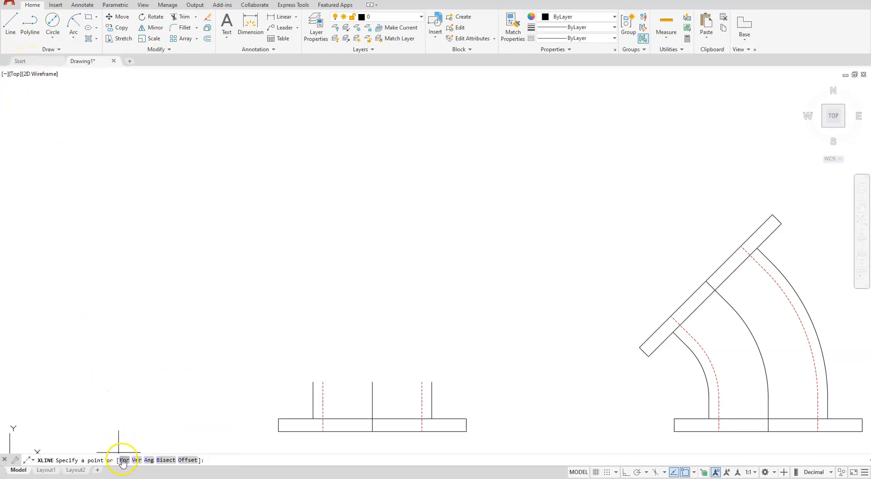
pyautogui.click(123, 459)
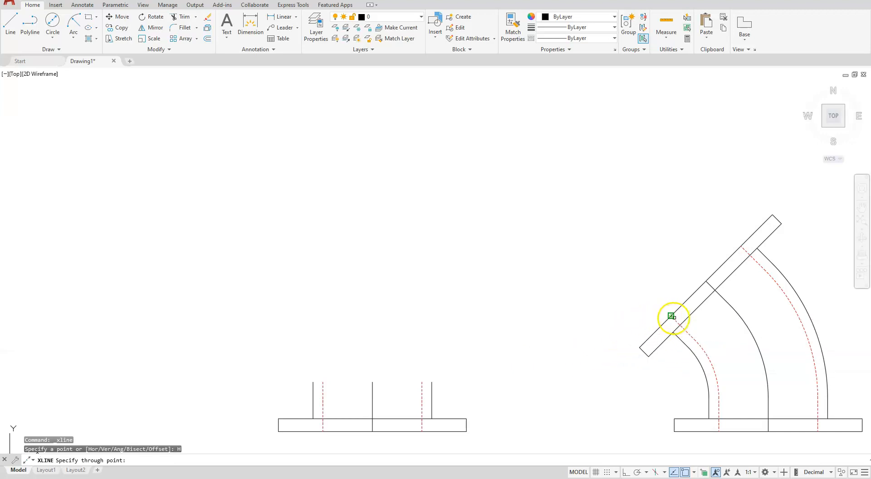
pyautogui.click(672, 317)
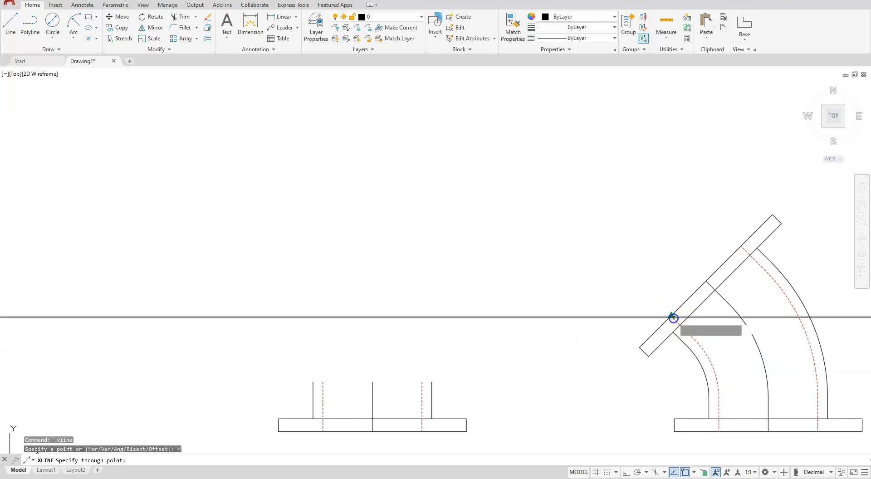
pyautogui.click(740, 246)
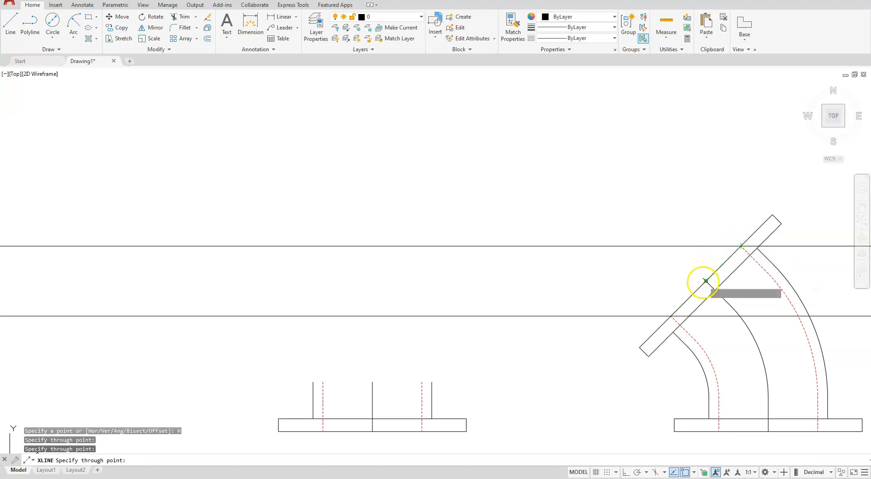
pyautogui.click(704, 282)
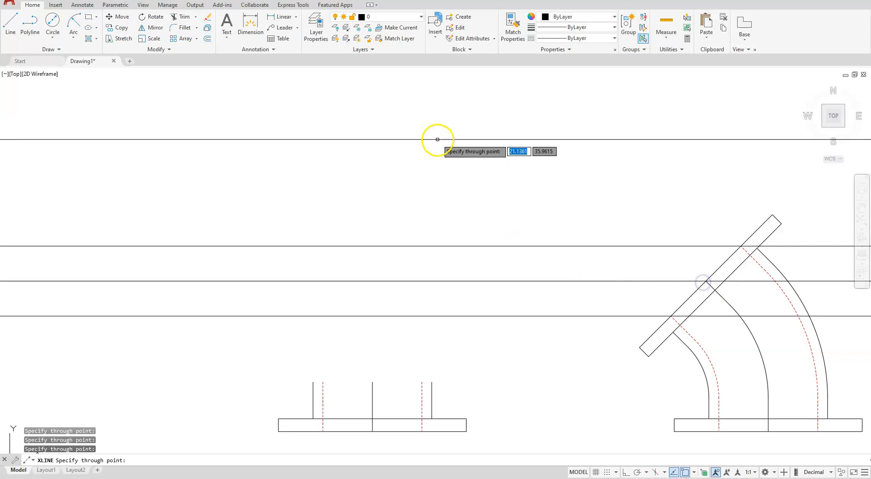
pyautogui.press('Escape')
pyautogui.press('Escape')
pyautogui.press('Escape')
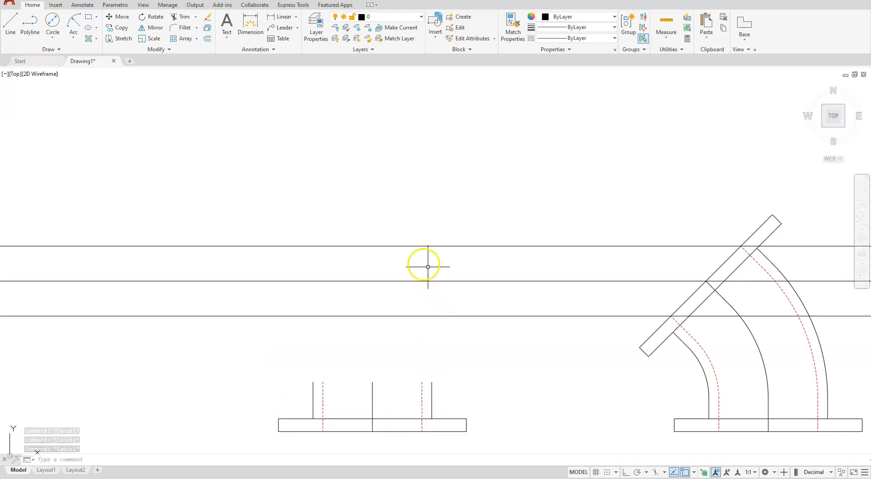
# Step: Extend the two hidden lines of the separate base view up to the middle construction line, using it as boundary edge
pyautogui.click(196, 18)
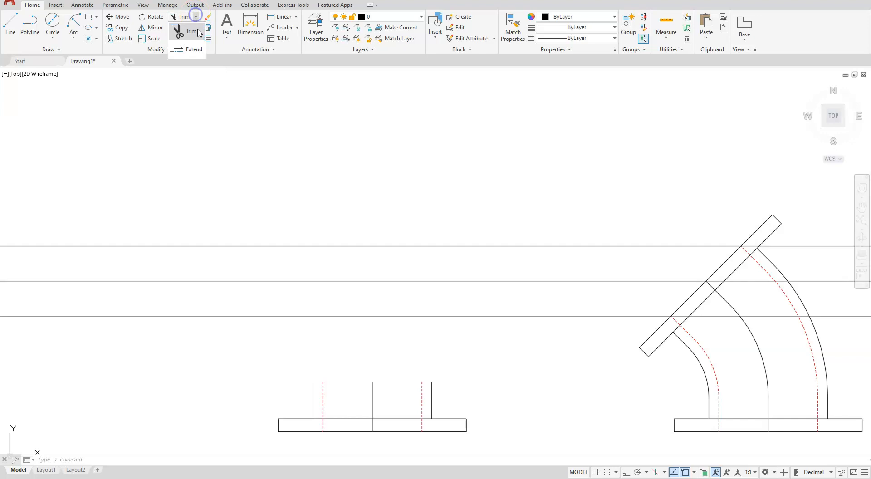
pyautogui.click(193, 48)
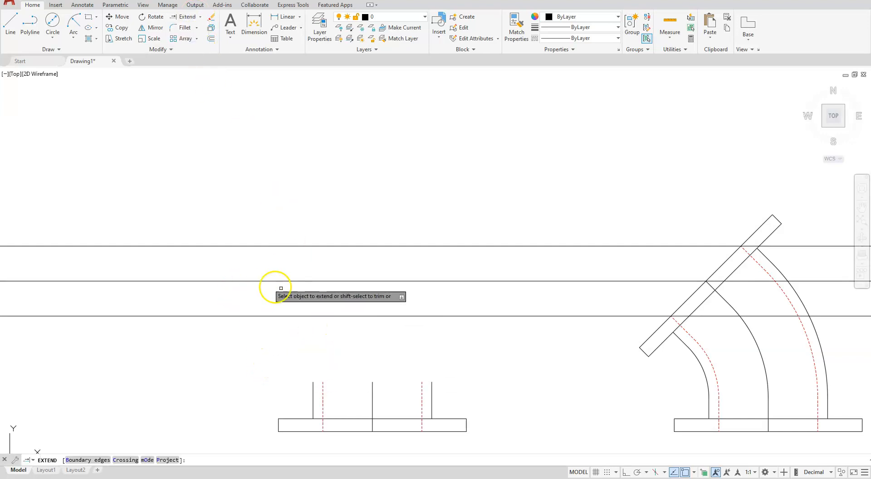
pyautogui.click(89, 459)
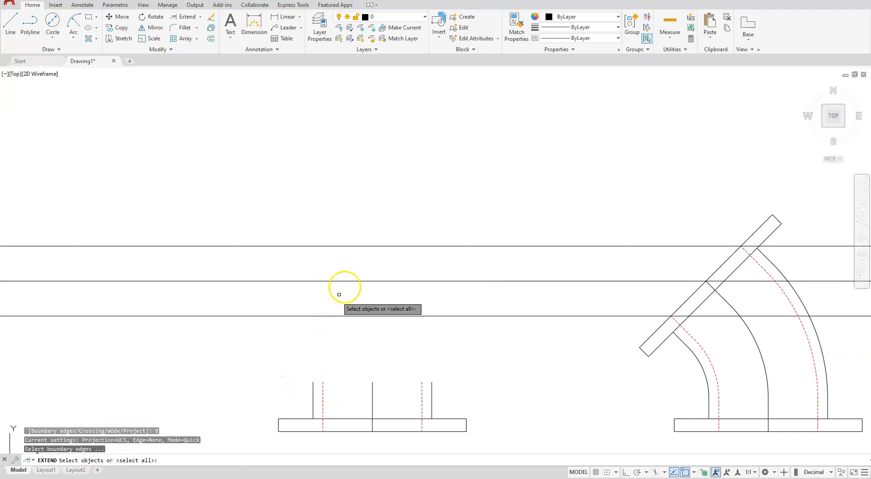
pyautogui.click(348, 280)
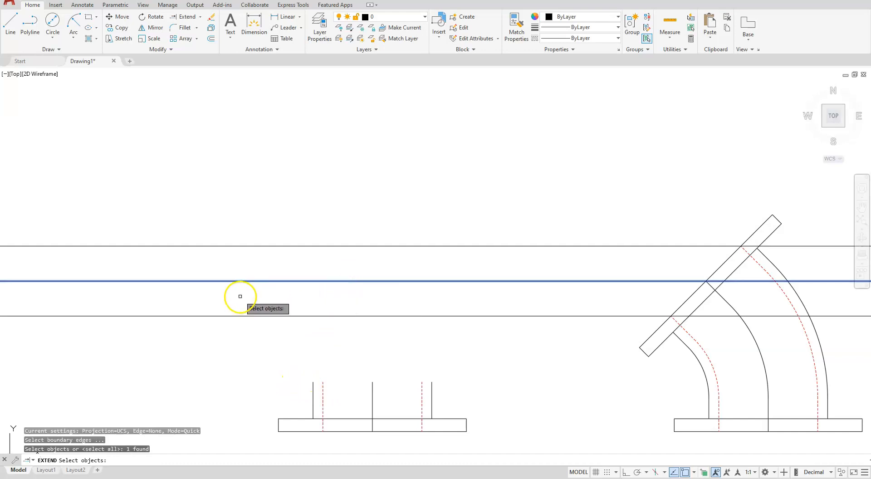
pyautogui.press('Return')
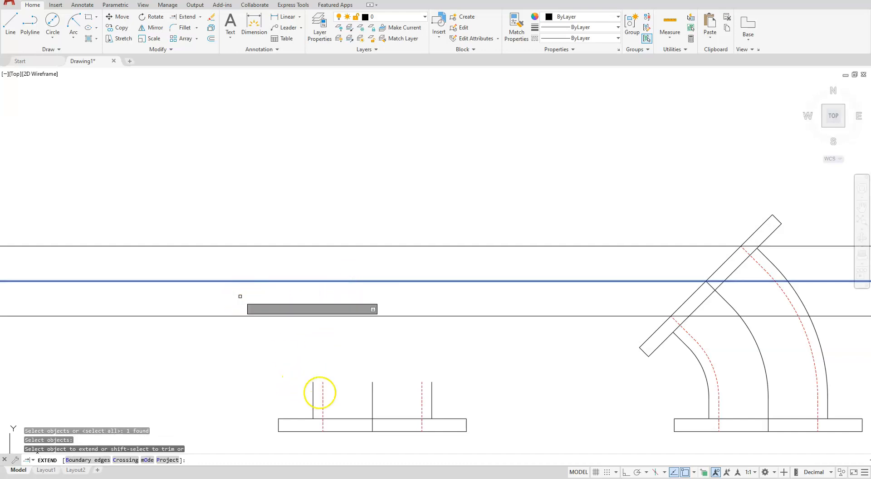
pyautogui.click(323, 383)
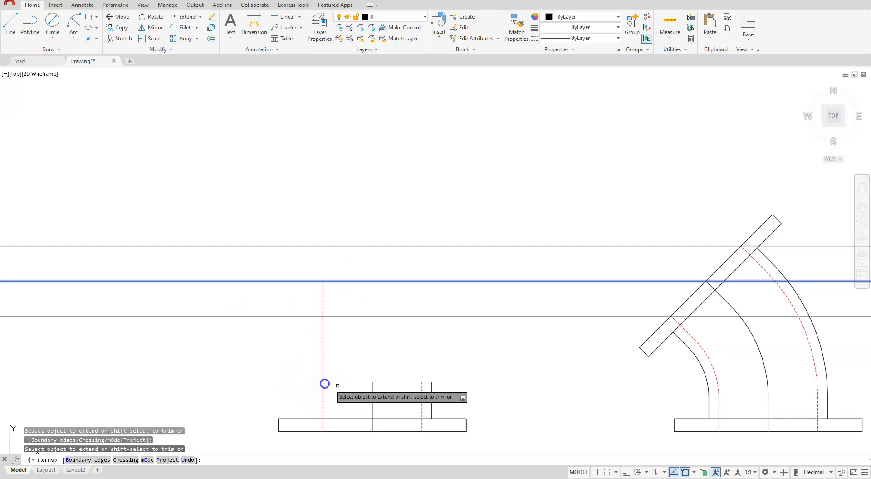
pyautogui.click(421, 387)
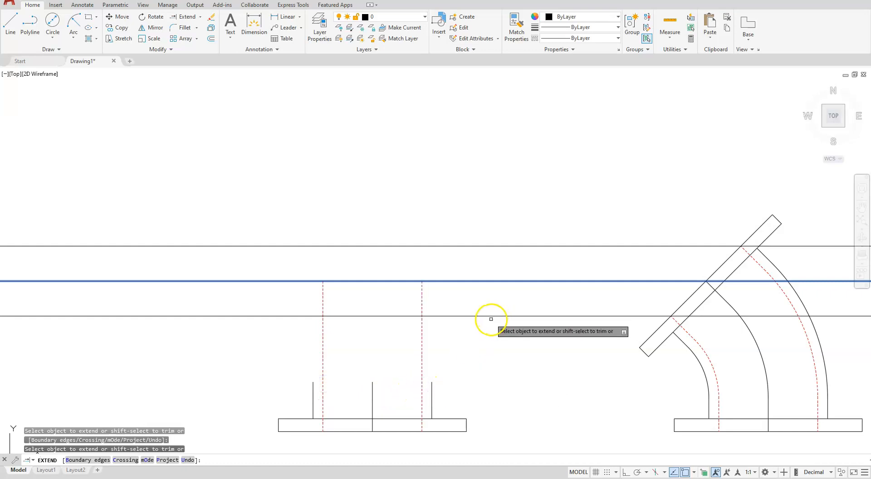
pyautogui.press('Escape')
pyautogui.press('Escape')
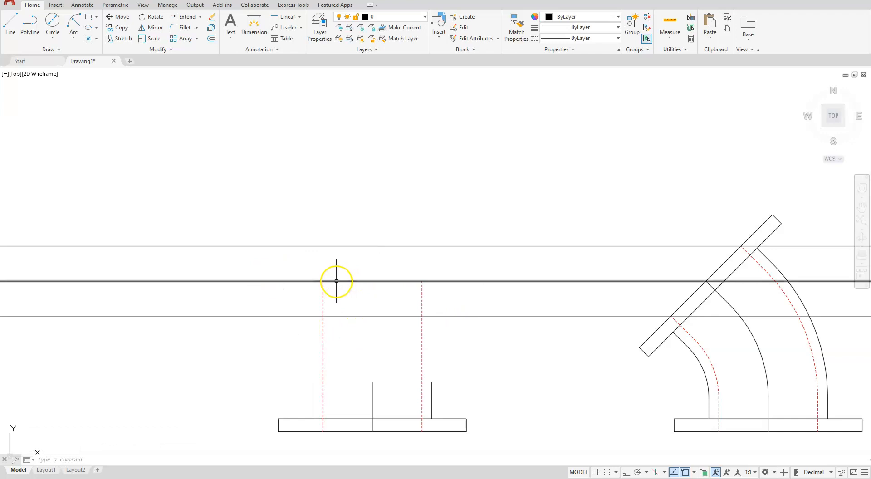
pyautogui.click(325, 295)
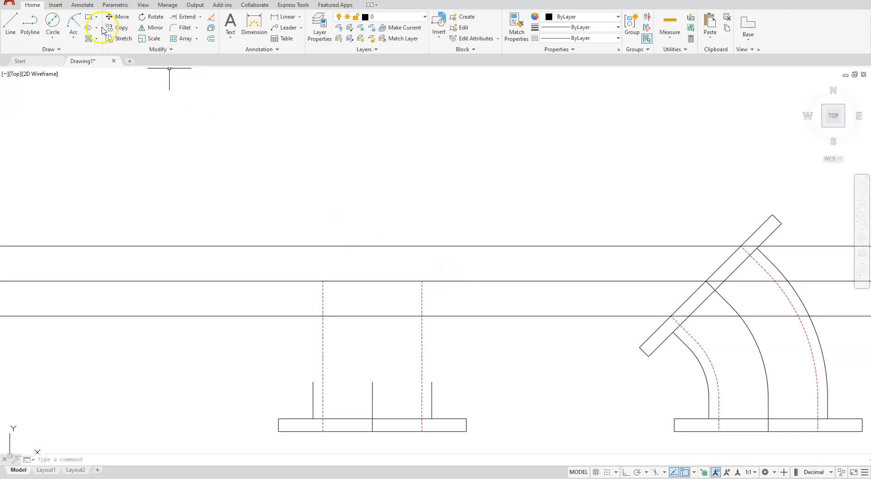
# Step: Draw an axis-end ellipse between the tops of the two extended hidden lines, its other axis reaching the upper construction line
pyautogui.click(95, 29)
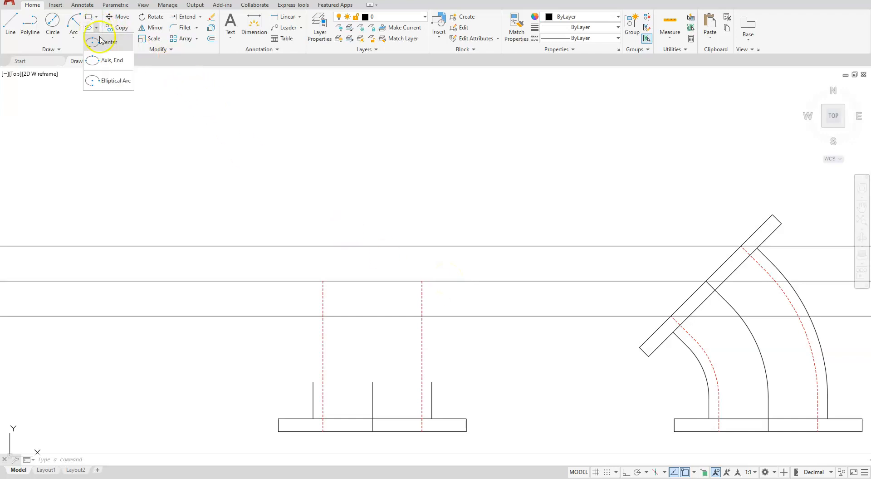
pyautogui.click(109, 60)
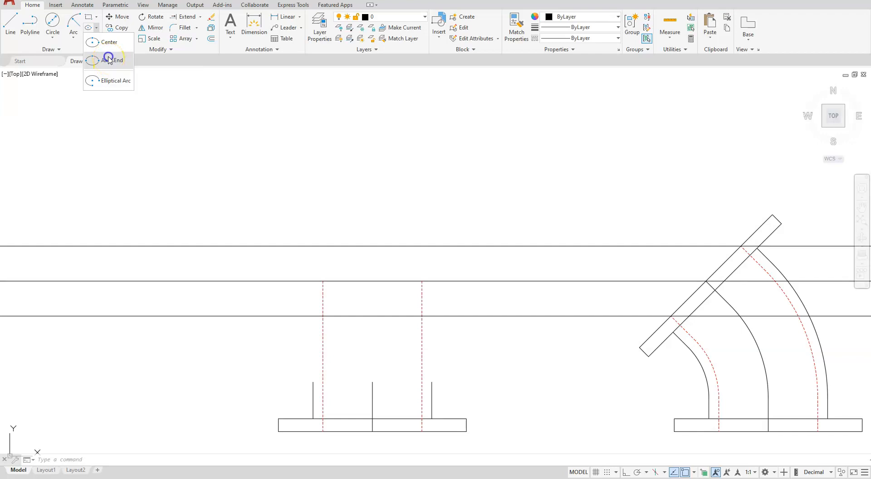
pyautogui.click(323, 281)
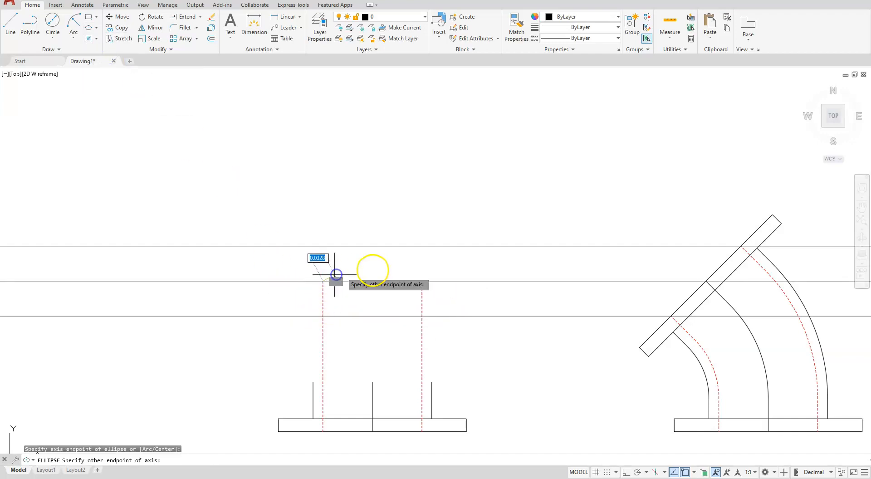
pyautogui.click(421, 280)
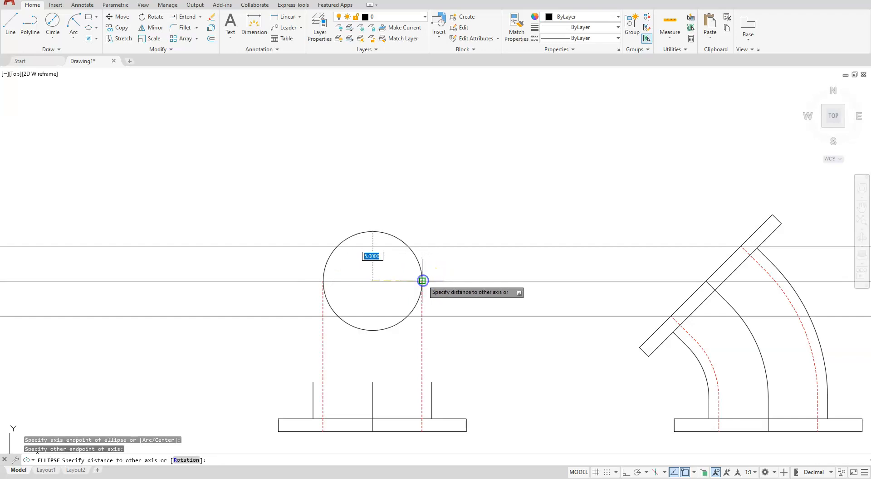
pyautogui.click(370, 246)
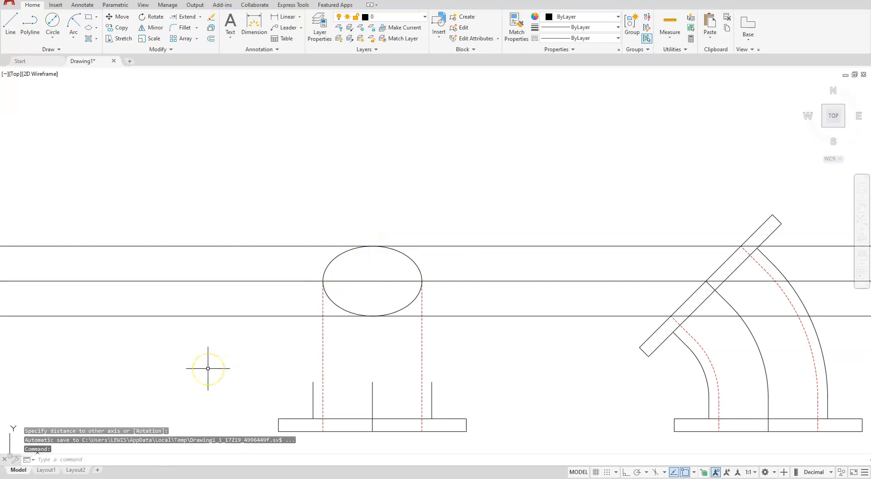
# Step: Delete the construction lines touching the ellipse's upper and lower edges, keeping the middle one
pyautogui.click(283, 308)
pyautogui.click(273, 332)
pyautogui.click(272, 254)
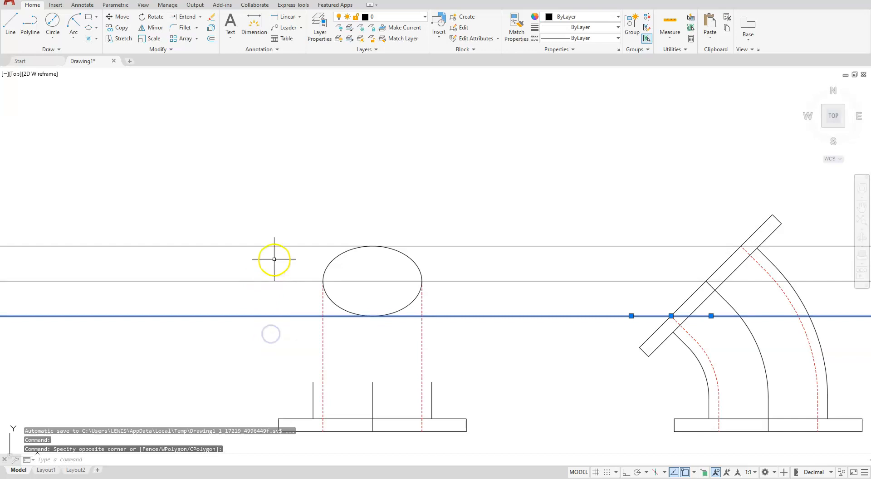
pyautogui.click(230, 227)
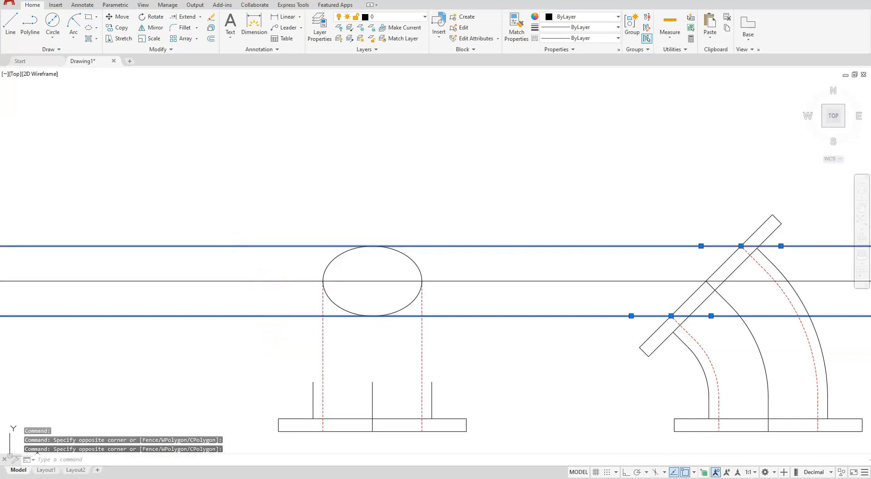
pyautogui.press('Delete')
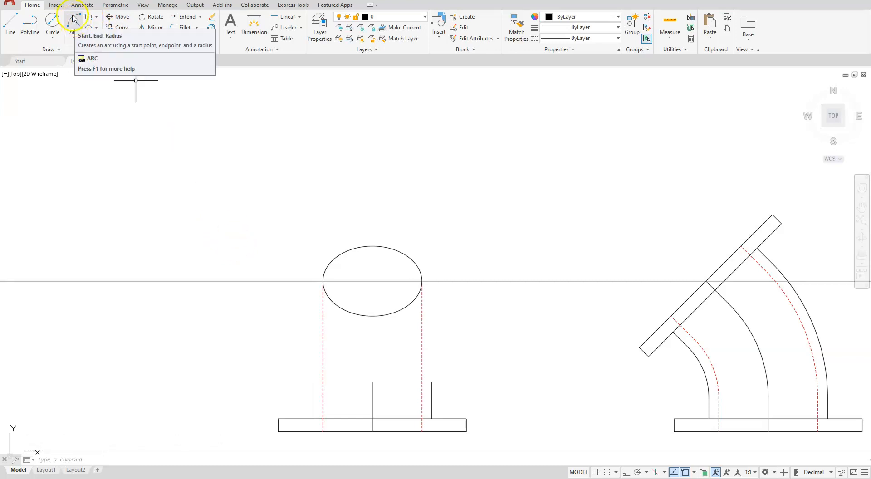
# Step: Draw two horizontal construction lines through the lower and upper corners of the inclined flange's outer face
pyautogui.click(54, 50)
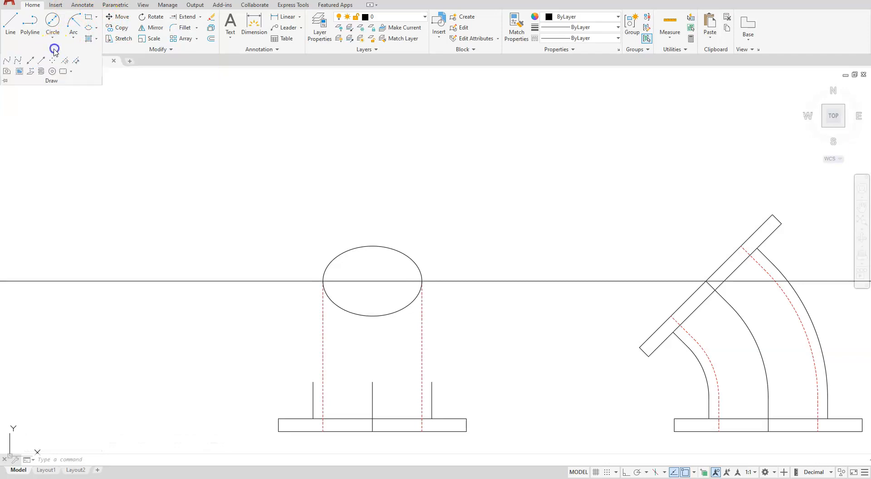
pyautogui.click(29, 64)
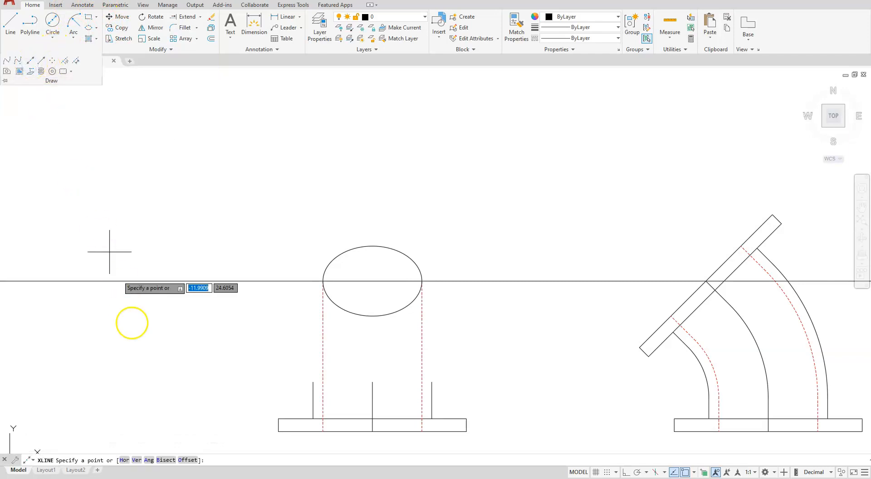
pyautogui.click(124, 460)
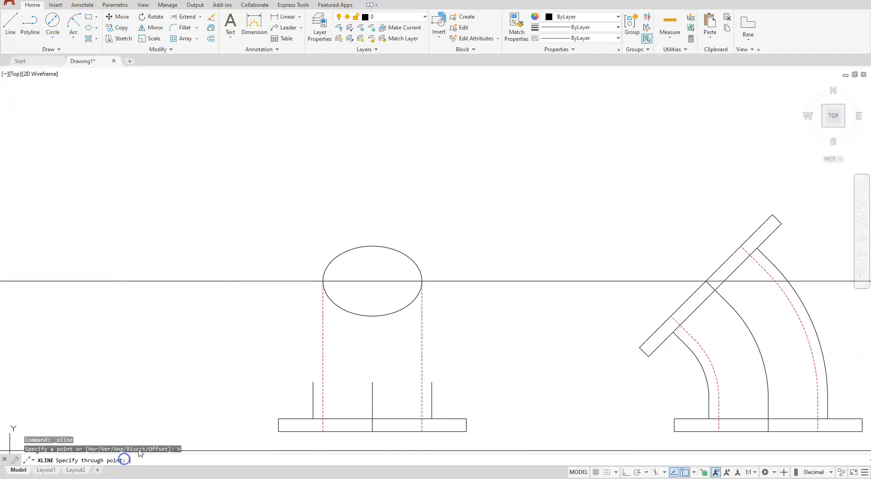
pyautogui.click(638, 347)
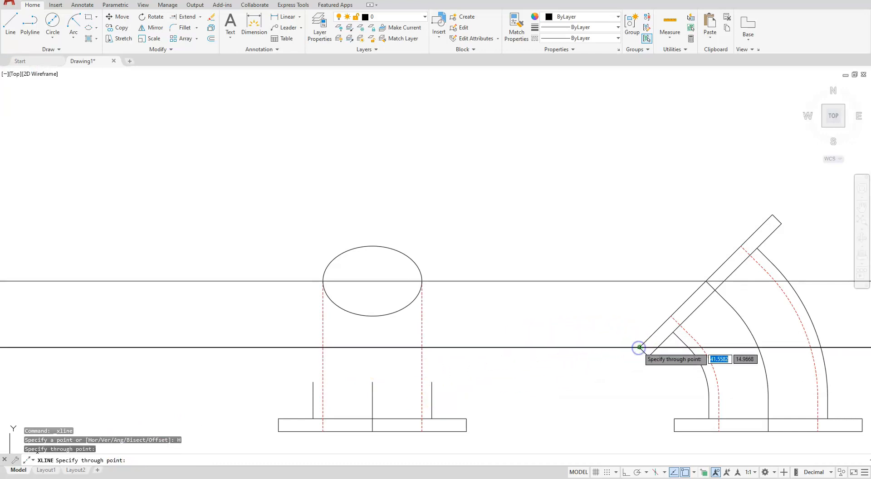
pyautogui.click(771, 214)
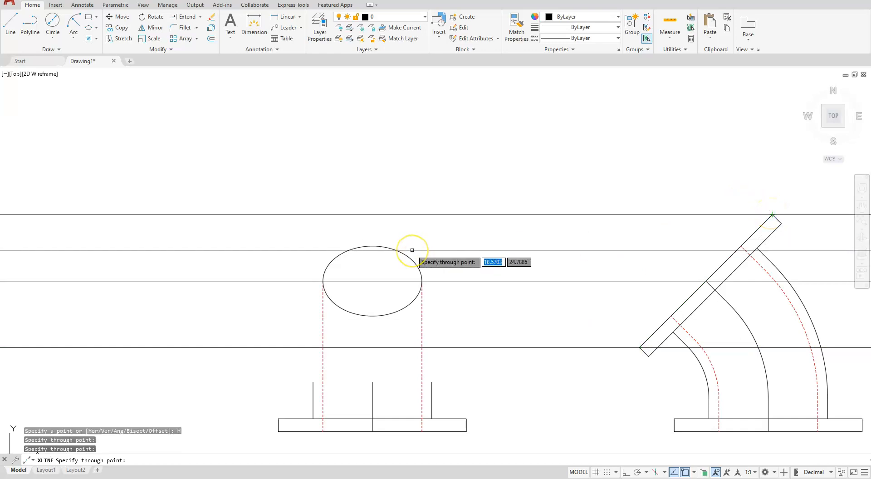
pyautogui.press('Escape')
pyautogui.press('Escape')
pyautogui.press('Escape')
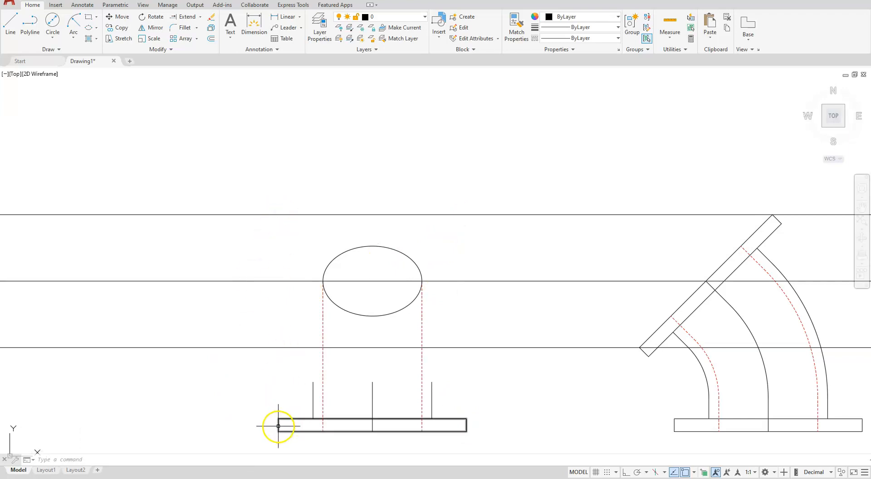
# Step: Draw three vertical construction lines through both ends and the centre line of the separate view's base flange
pyautogui.click(60, 48)
pyautogui.click(30, 61)
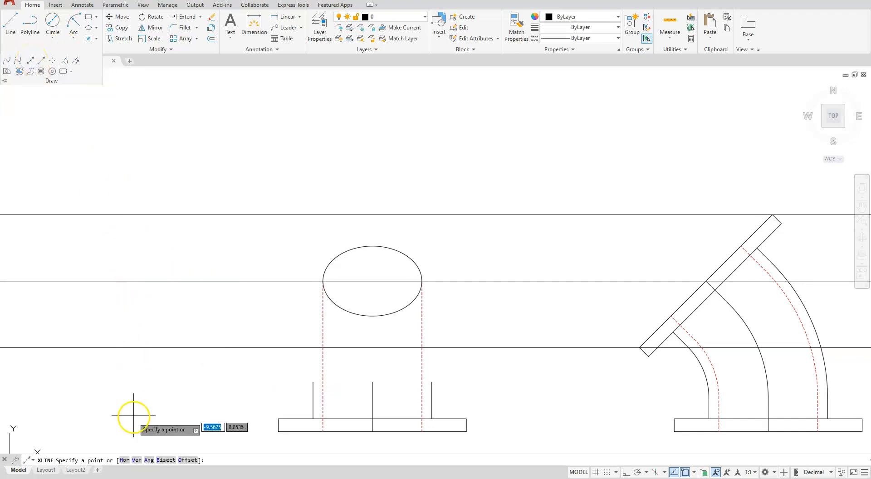
pyautogui.click(137, 460)
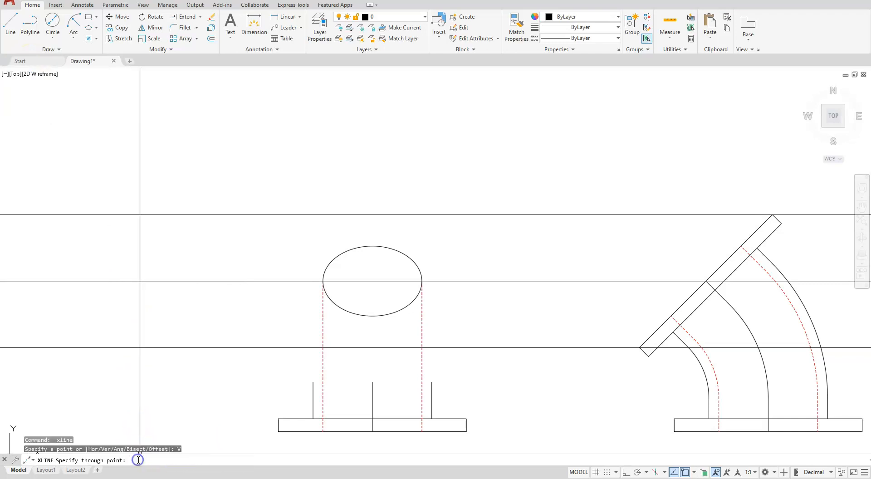
pyautogui.click(278, 416)
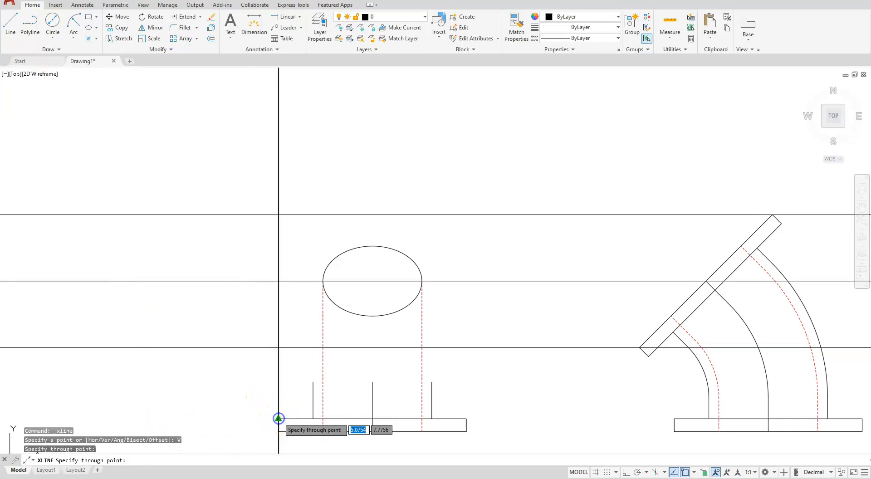
pyautogui.click(372, 382)
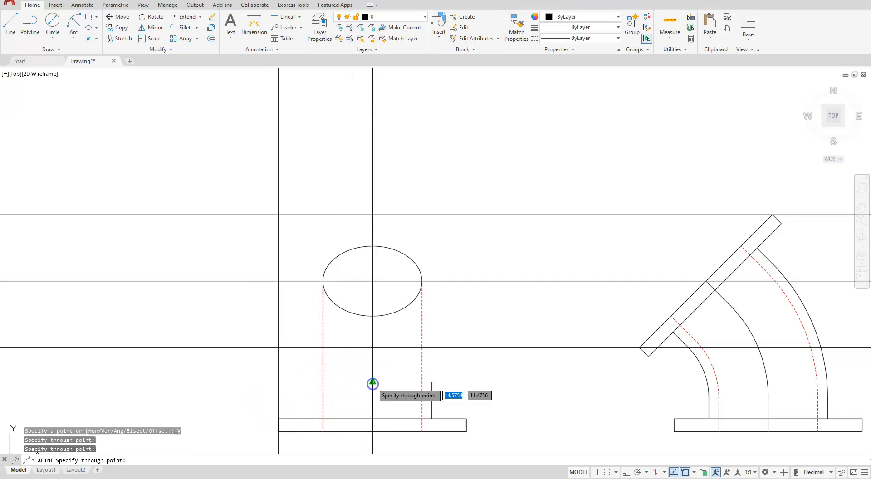
pyautogui.click(464, 417)
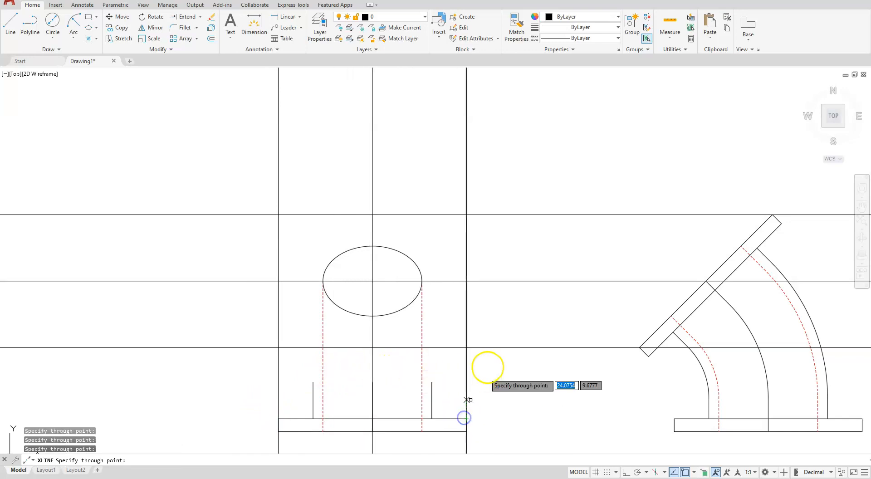
pyautogui.press('Escape')
pyautogui.press('Escape')
pyautogui.press('Escape')
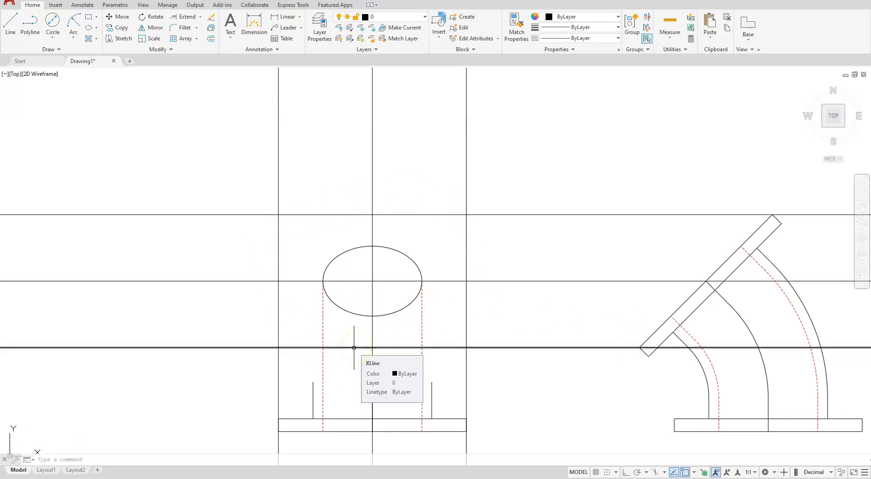
# Step: Draw a larger ellipse centred on the small one, reaching the outer vertical construction line and the upper horizontal construction line
pyautogui.click(97, 28)
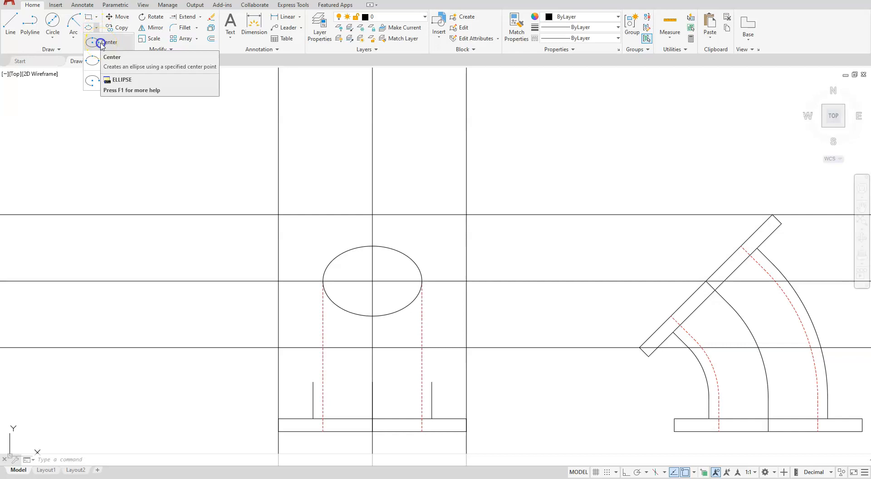
pyautogui.click(101, 42)
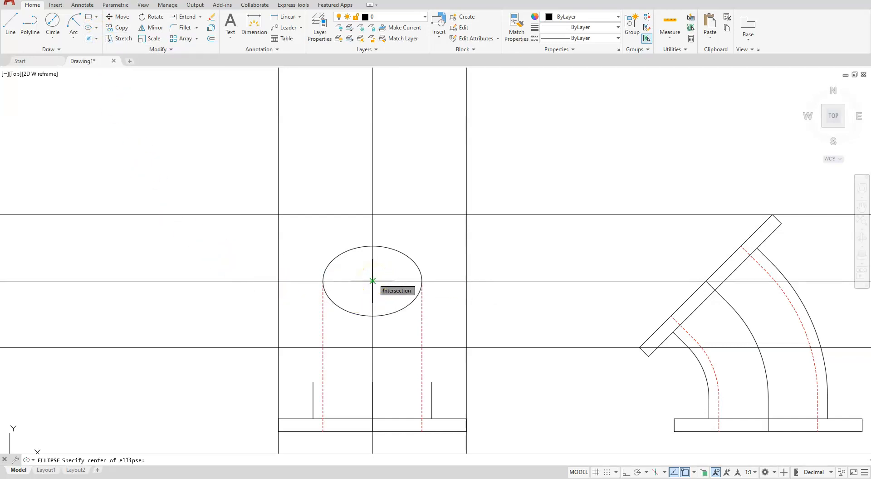
pyautogui.click(373, 282)
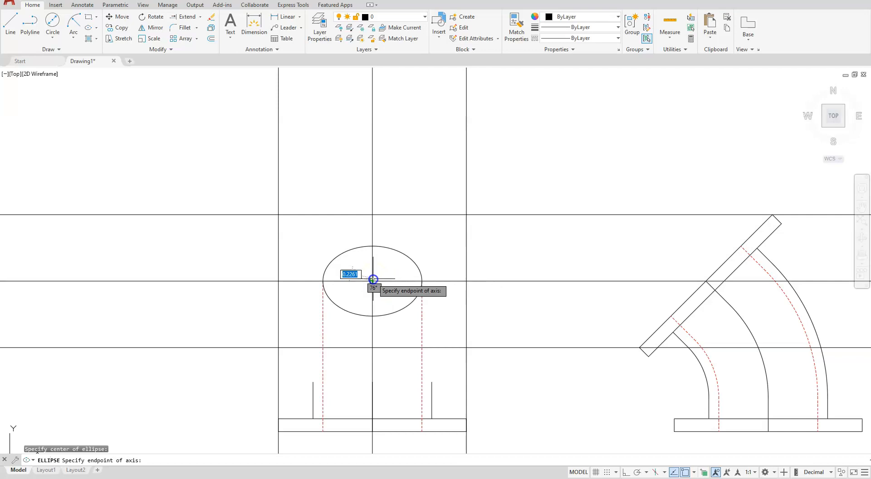
pyautogui.click(277, 281)
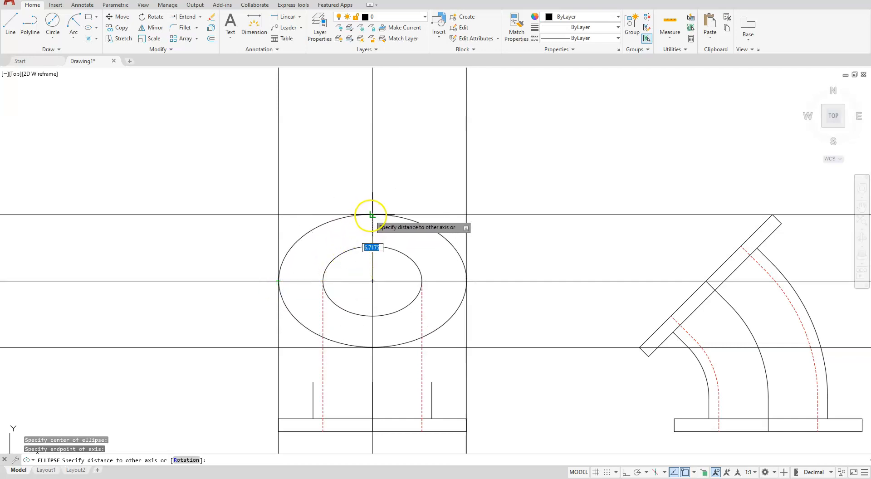
pyautogui.click(372, 214)
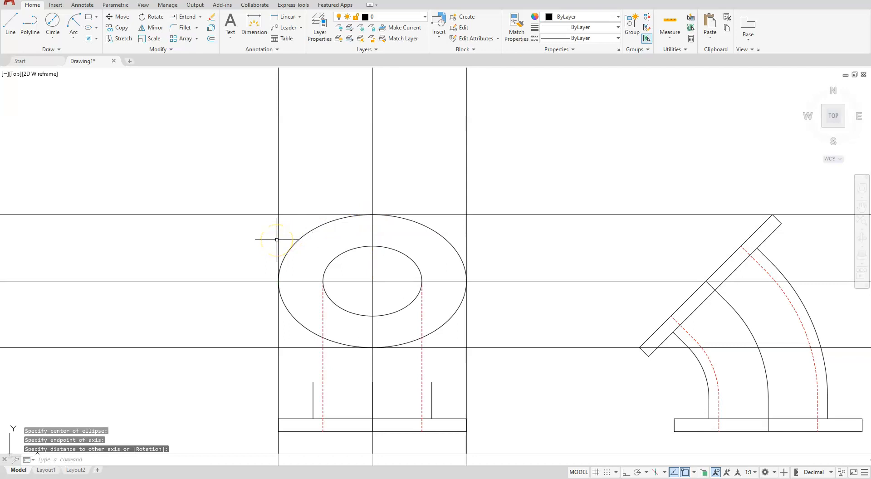
pyautogui.press('Escape')
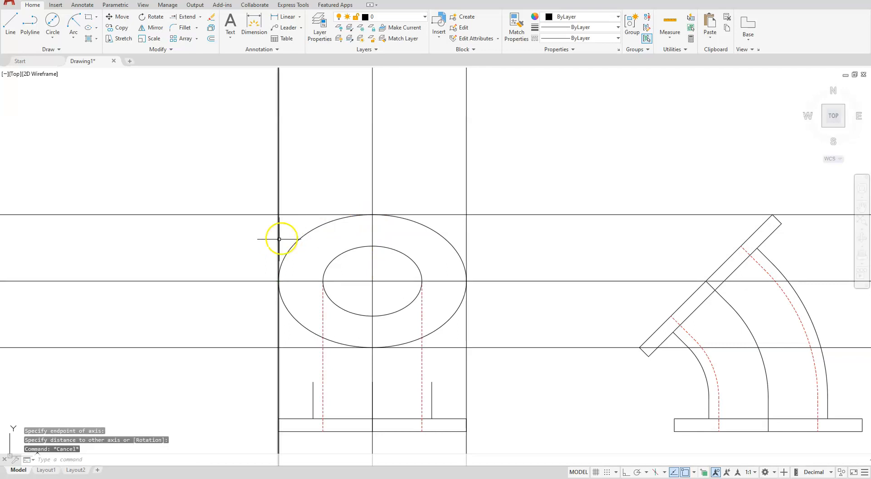
# Step: Delete the three horizontal and two outer vertical construction lines around the large ellipse, keeping the central vertical one
pyautogui.click(466, 107)
pyautogui.click(372, 126)
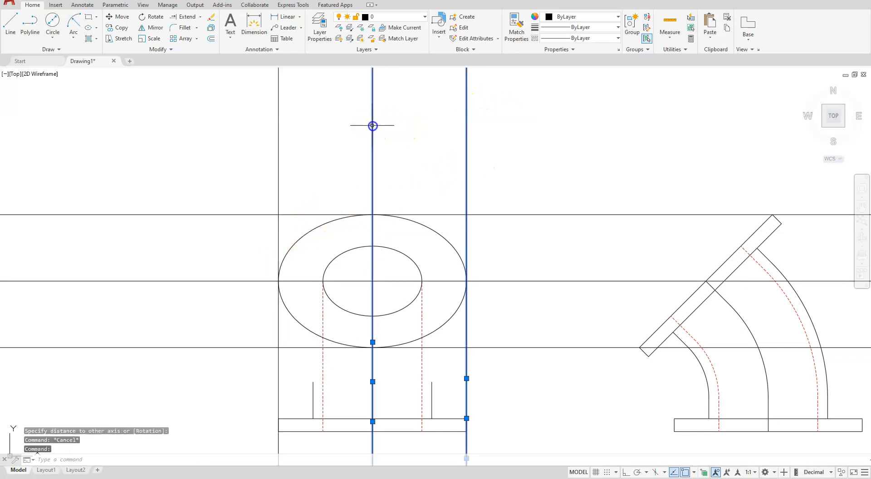
pyautogui.press('Escape')
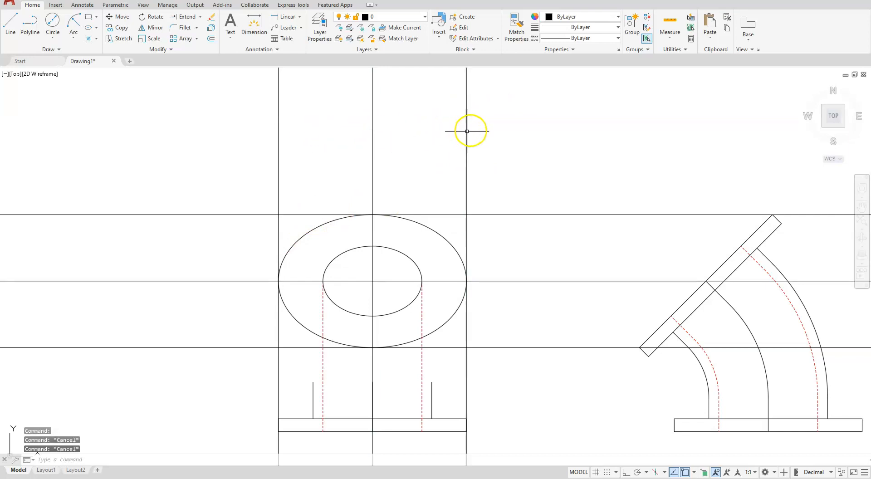
pyautogui.click(467, 131)
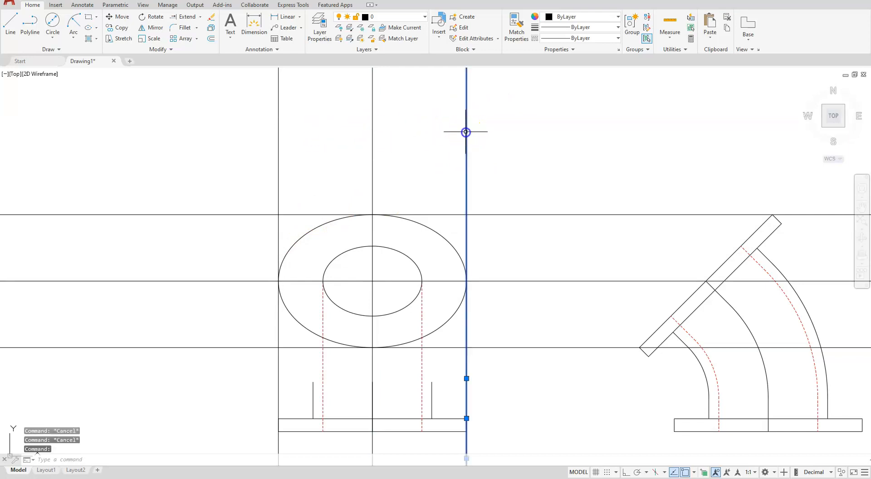
pyautogui.click(279, 155)
pyautogui.click(229, 214)
pyautogui.click(218, 198)
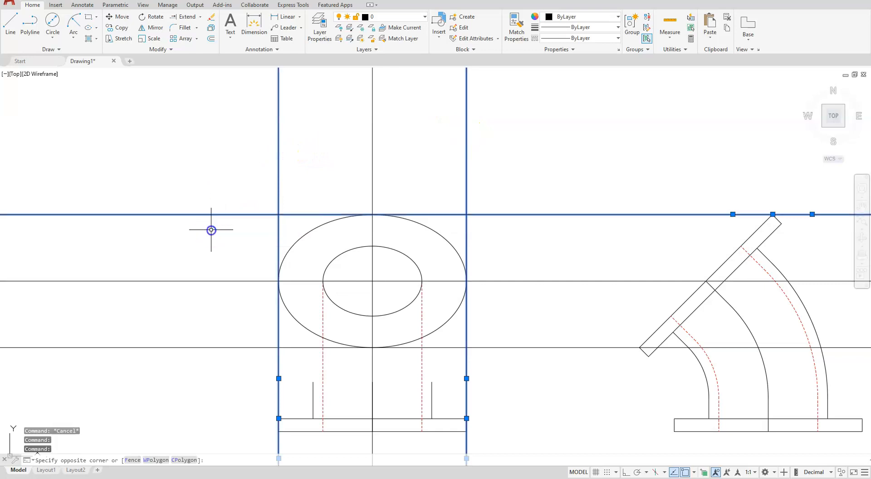
pyautogui.click(204, 273)
pyautogui.click(207, 278)
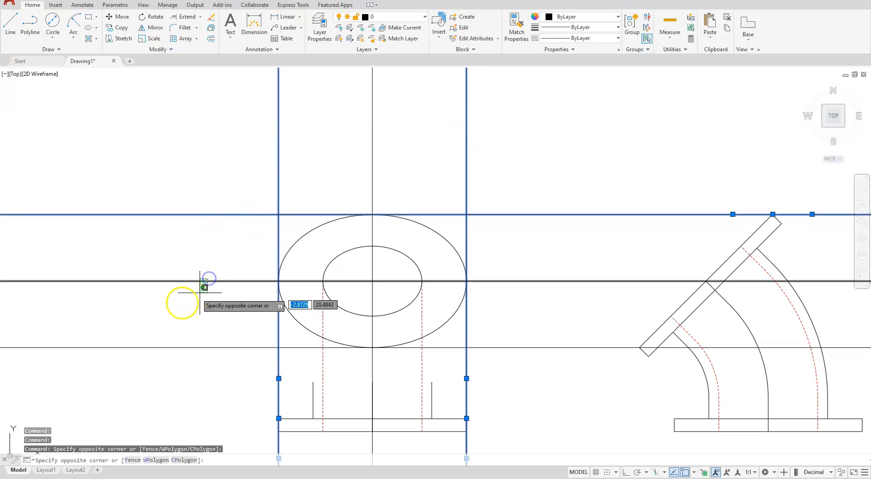
pyautogui.click(203, 287)
pyautogui.click(178, 332)
pyautogui.click(154, 368)
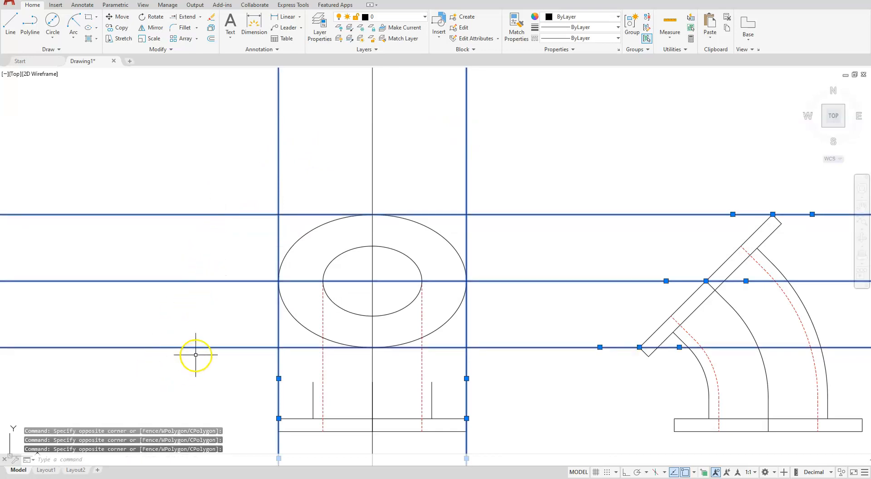
pyautogui.press('Delete')
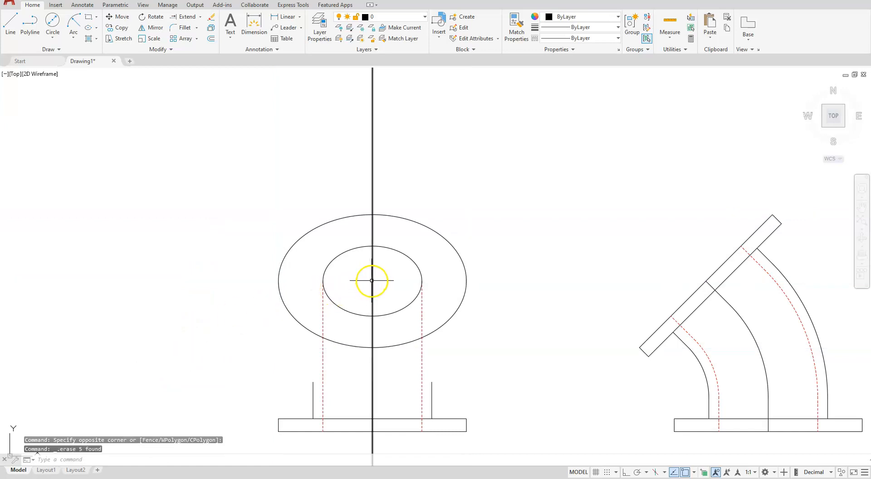
# Step: Draw a horizontal construction line through the point where the elbow's centre line meets the inclined flange's inner face
pyautogui.click(49, 50)
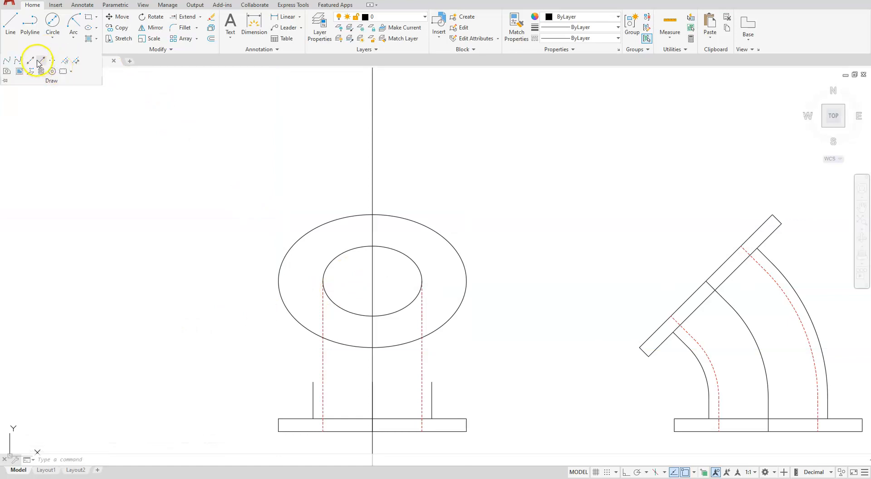
pyautogui.click(30, 60)
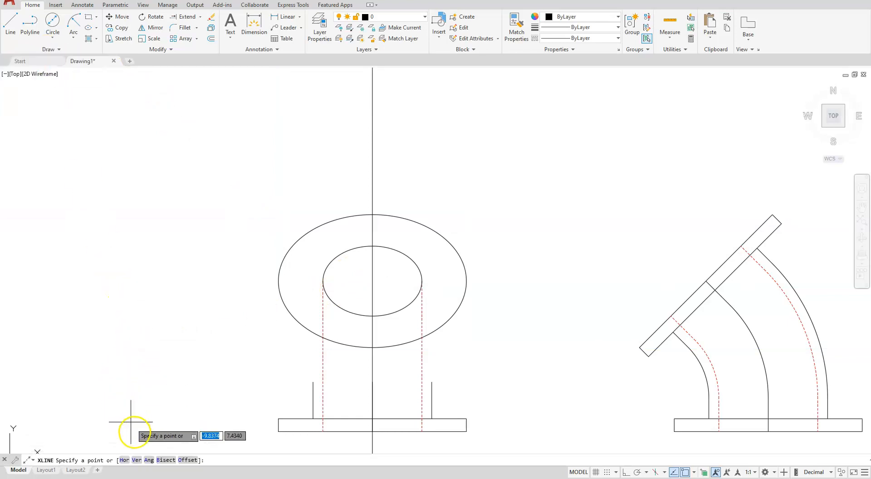
pyautogui.click(121, 460)
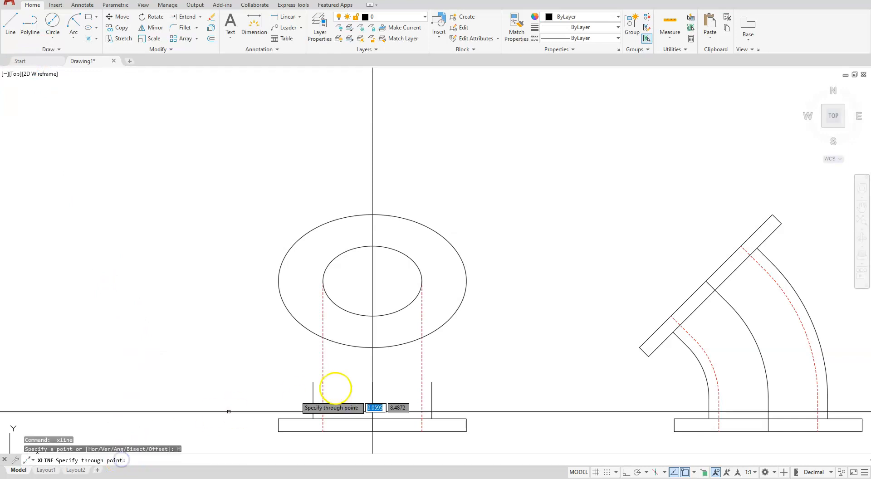
pyautogui.click(714, 289)
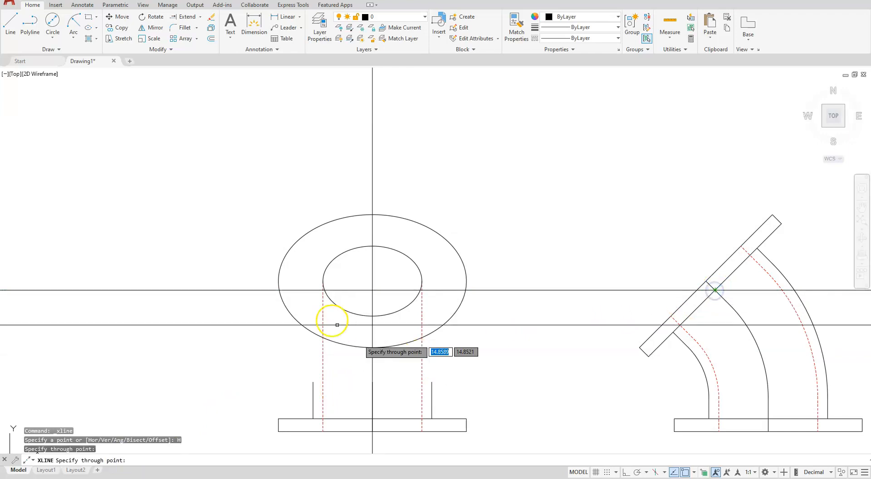
pyautogui.press('Escape')
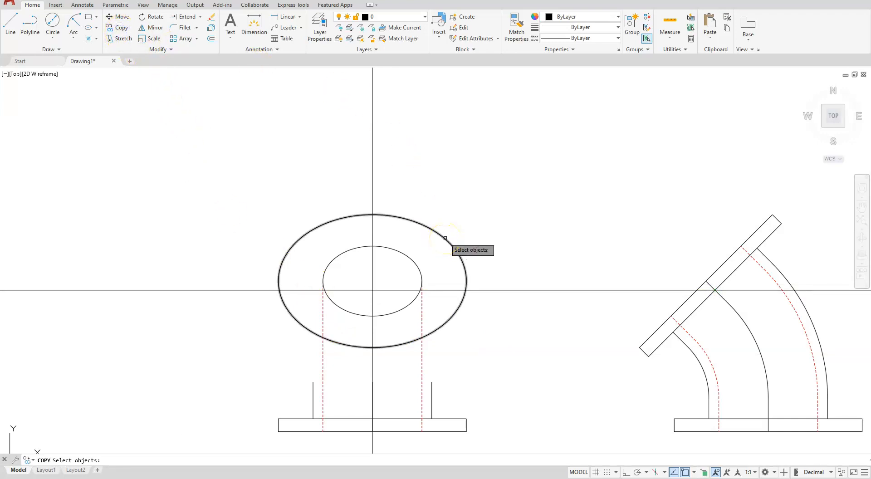
# Step: Copy the large ellipse from its centre down to the intersection of the horizontal and vertical construction lines
pyautogui.click(445, 238)
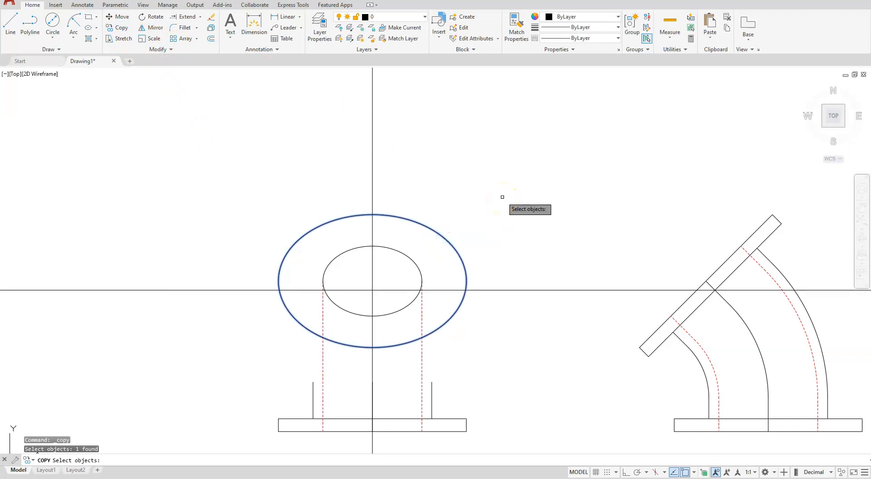
pyautogui.press('Return')
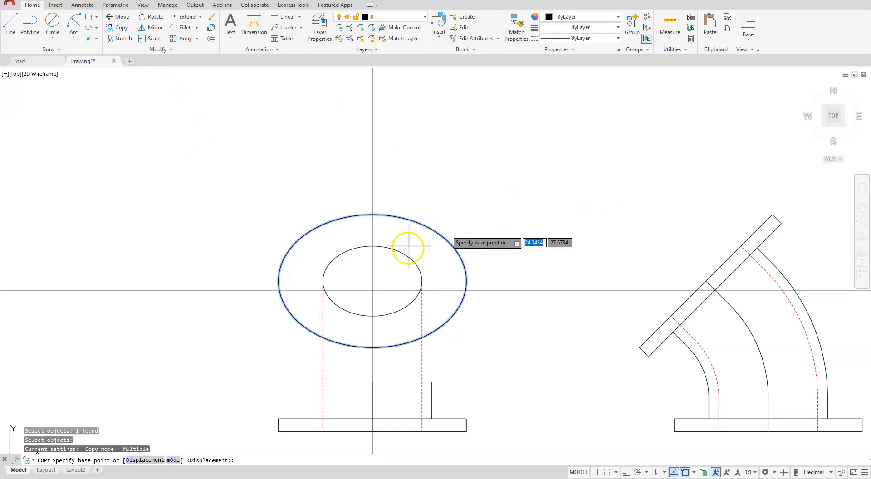
pyautogui.click(372, 281)
pyautogui.scroll(5, 354, 286)
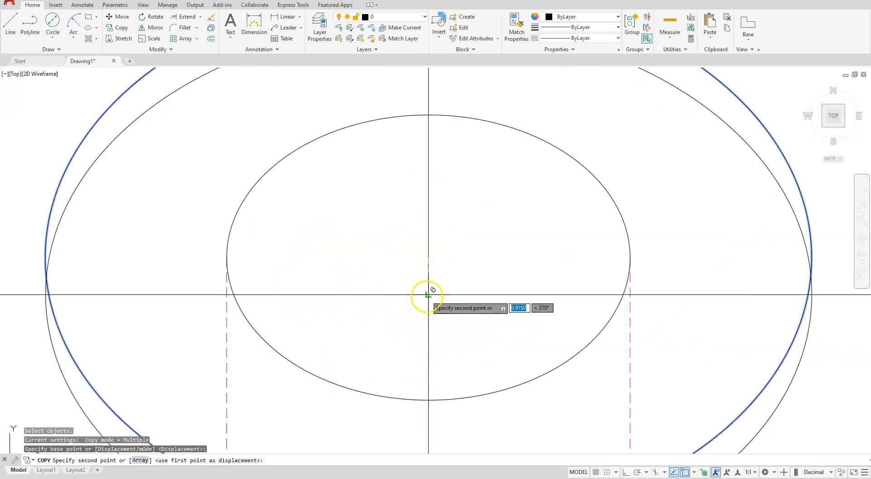
pyautogui.click(428, 295)
pyautogui.scroll(-4, 424, 288)
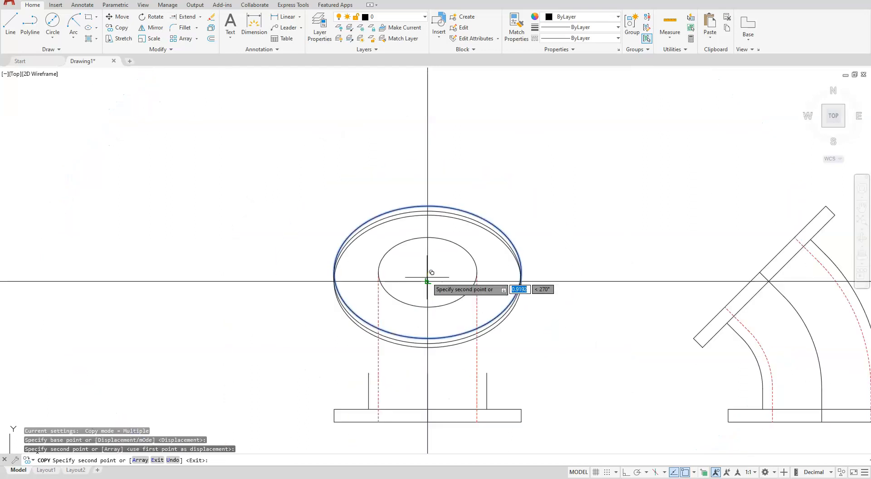
pyautogui.press('Escape')
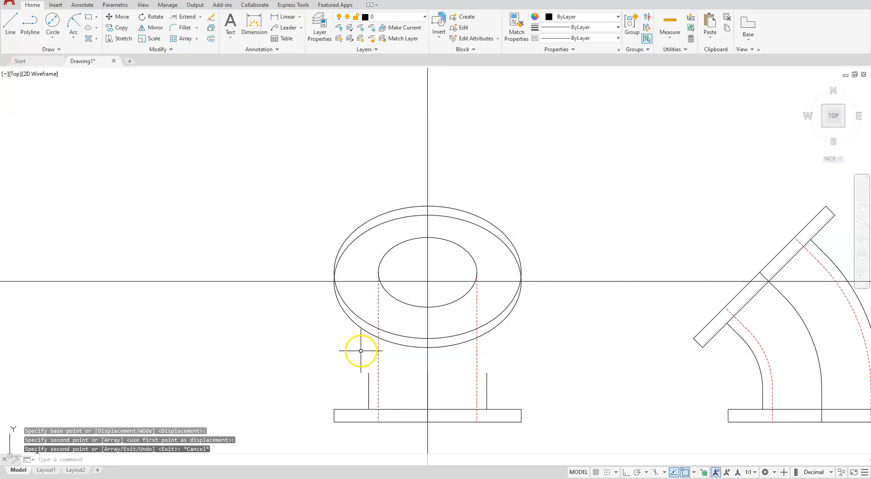
# Step: Delete the horizontal and vertical construction lines crossing the ellipses
pyautogui.scroll(2, 361, 351)
pyautogui.moveTo(368, 370); pyautogui.dragTo(340, 337, button='middle')
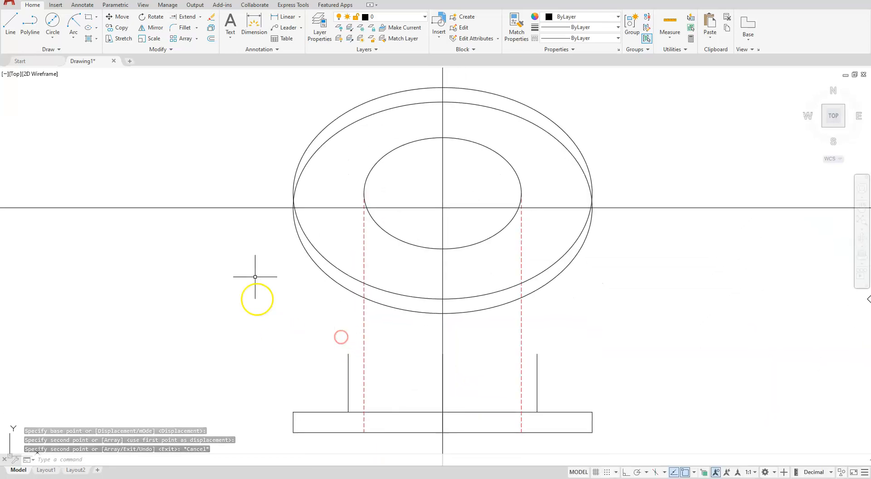
pyautogui.click(252, 208)
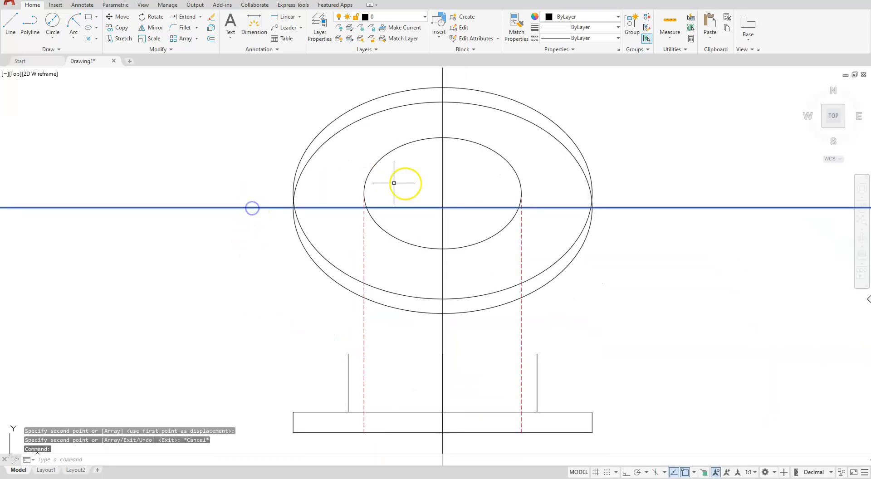
pyautogui.click(442, 175)
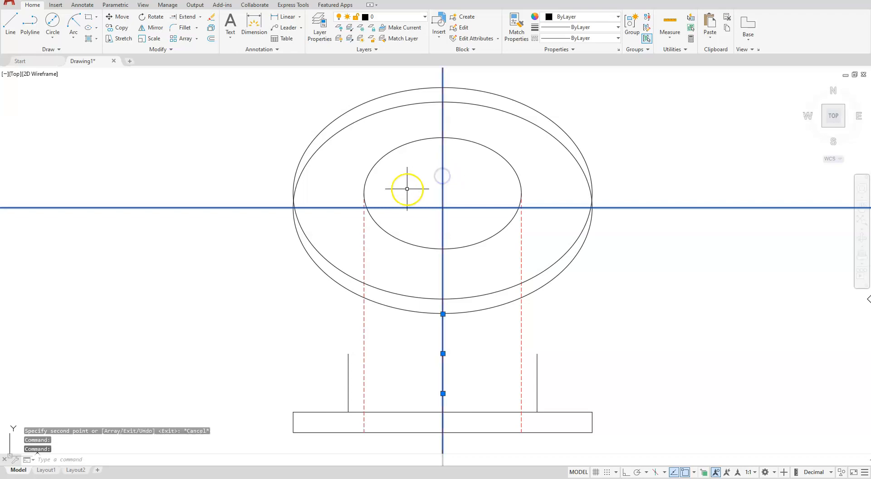
pyautogui.press('Delete')
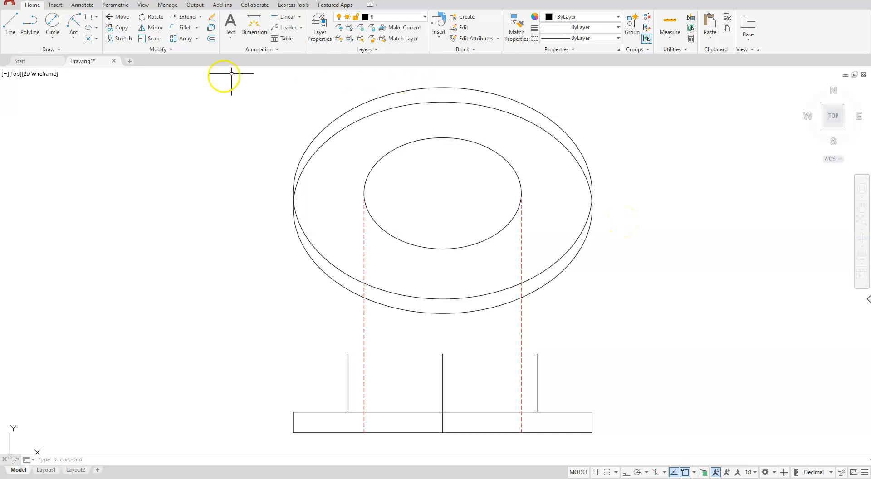
# Step: Draw two vertical construction lines through the upper outer corners of the base flange, touching the sides of the large ellipses
pyautogui.click(52, 50)
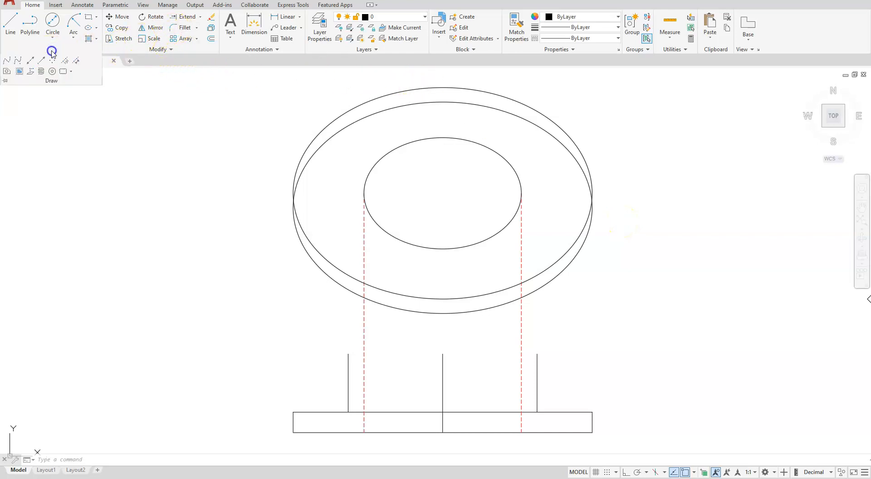
pyautogui.click(29, 62)
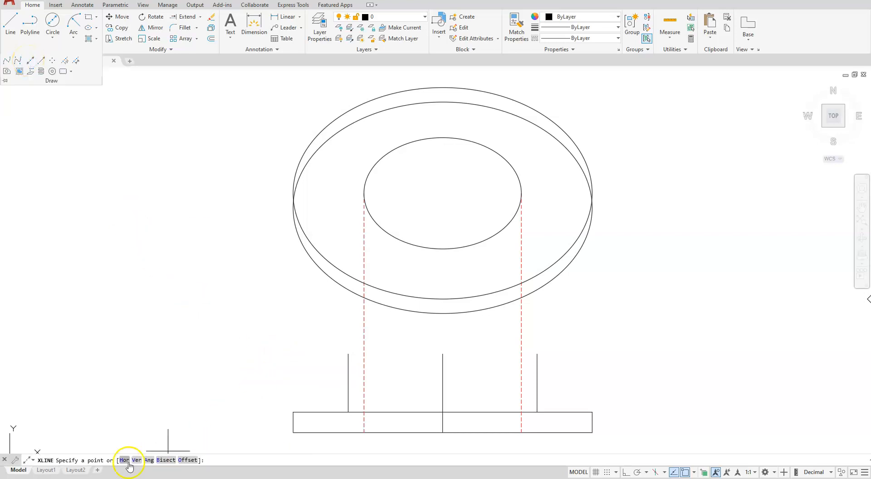
pyautogui.click(137, 459)
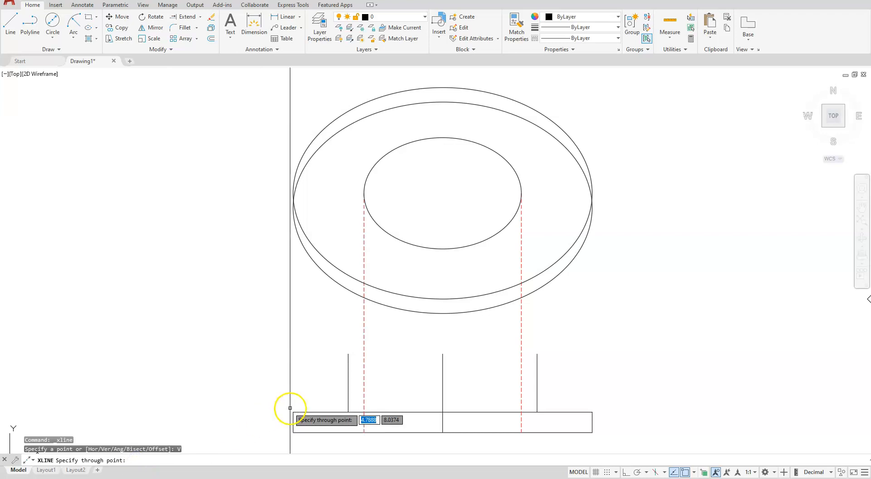
pyautogui.click(293, 411)
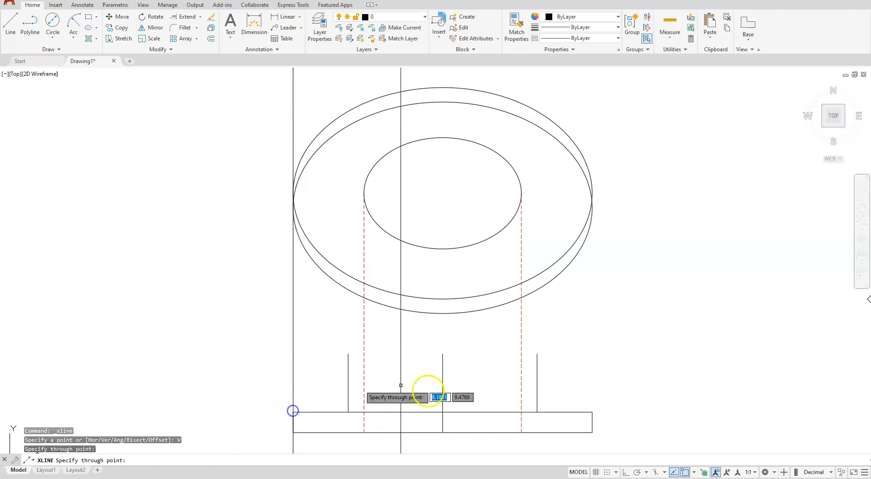
pyautogui.click(592, 412)
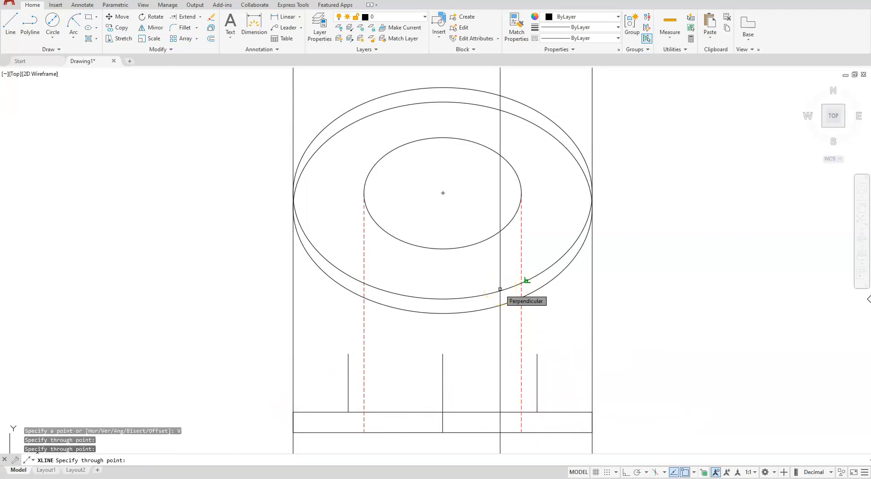
pyautogui.press('Escape')
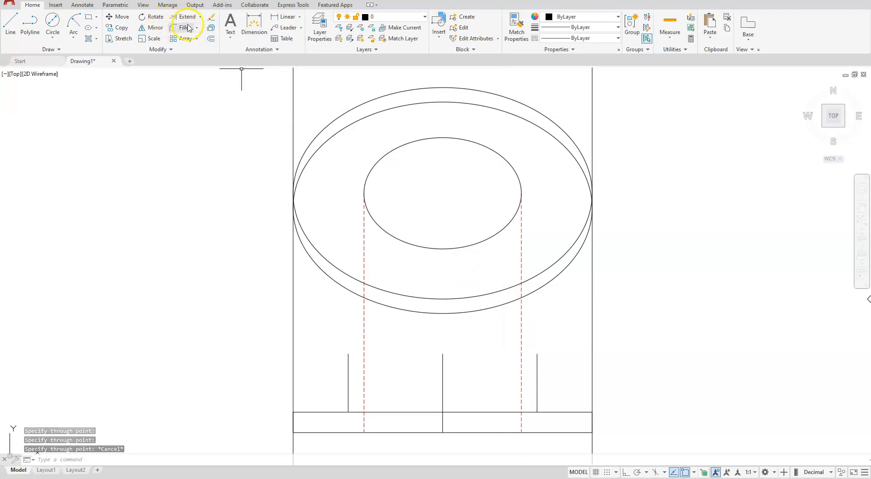
# Step: Trim both vertical construction lines above and below the large ellipses, using the two ellipses as cutting edges
pyautogui.click(200, 16)
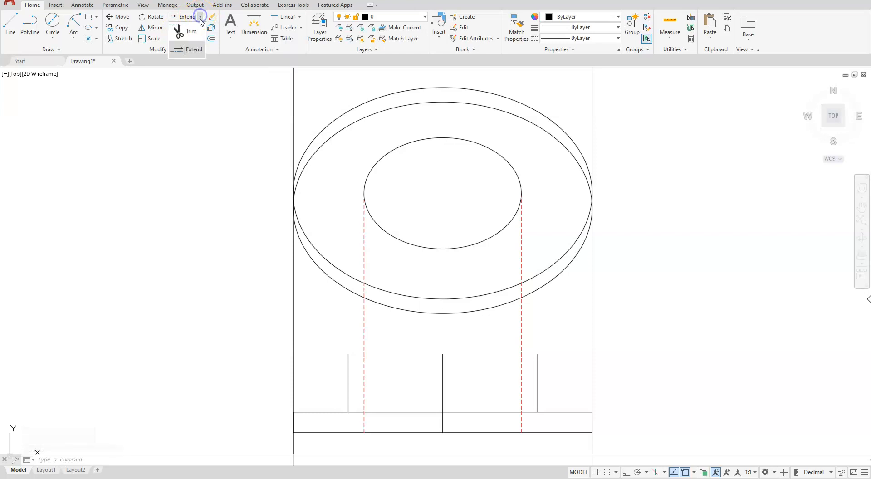
pyautogui.click(187, 33)
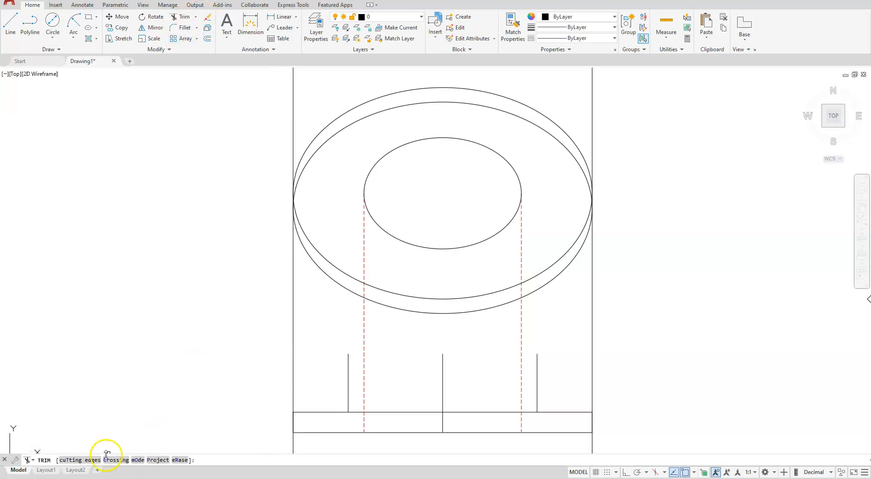
pyautogui.click(322, 270)
pyautogui.click(326, 259)
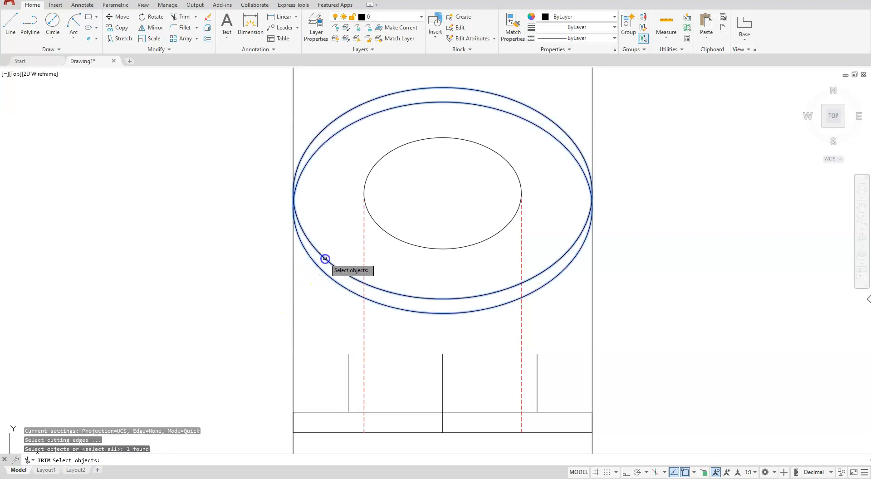
pyautogui.rightClick(207, 266)
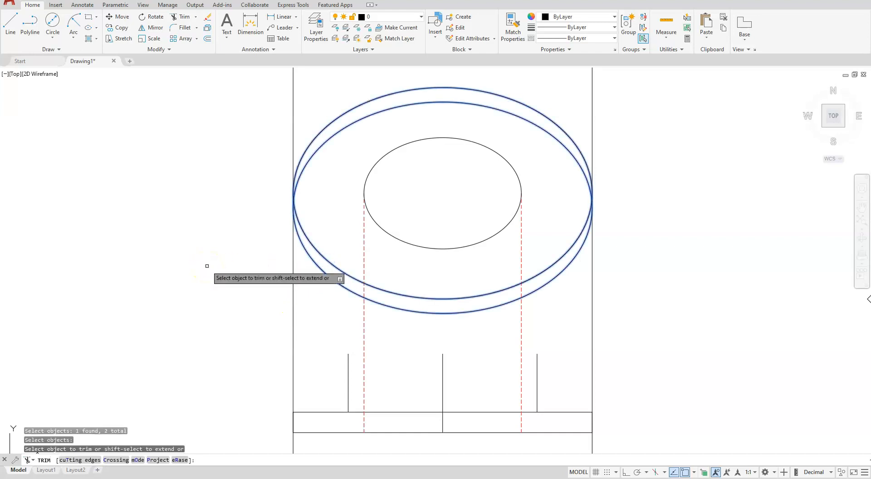
pyautogui.click(293, 98)
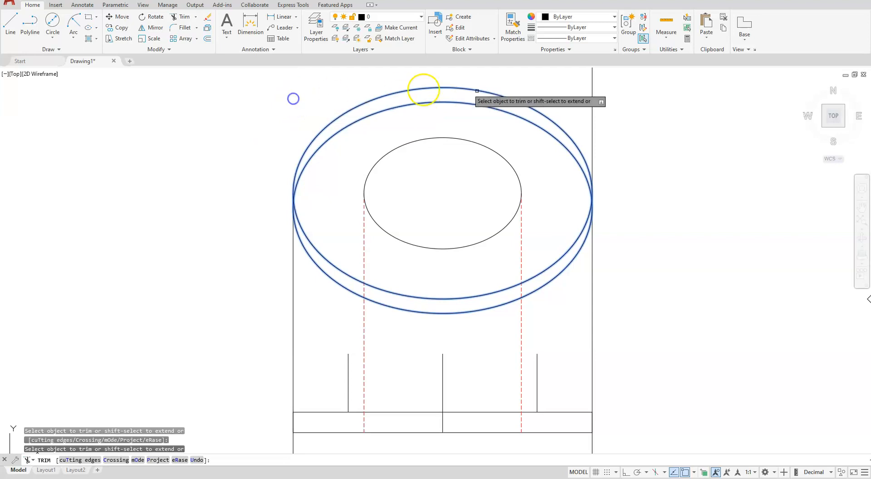
pyautogui.click(591, 100)
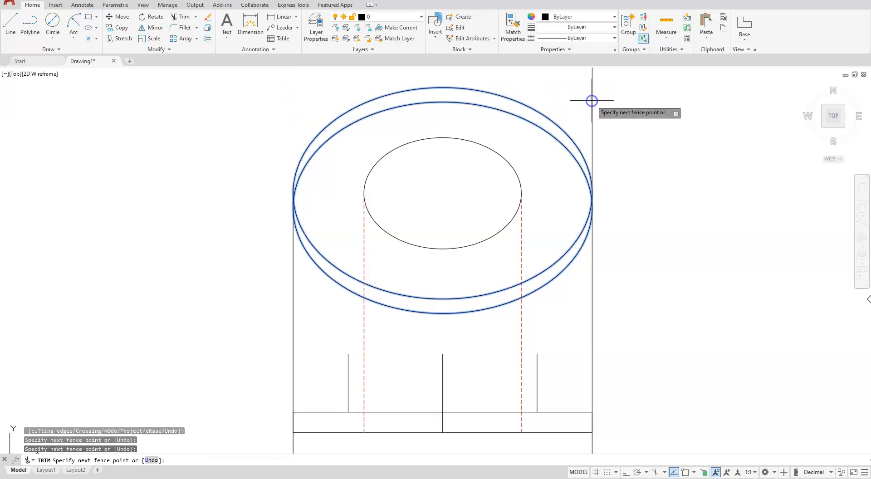
pyautogui.click(592, 280)
pyautogui.click(289, 311)
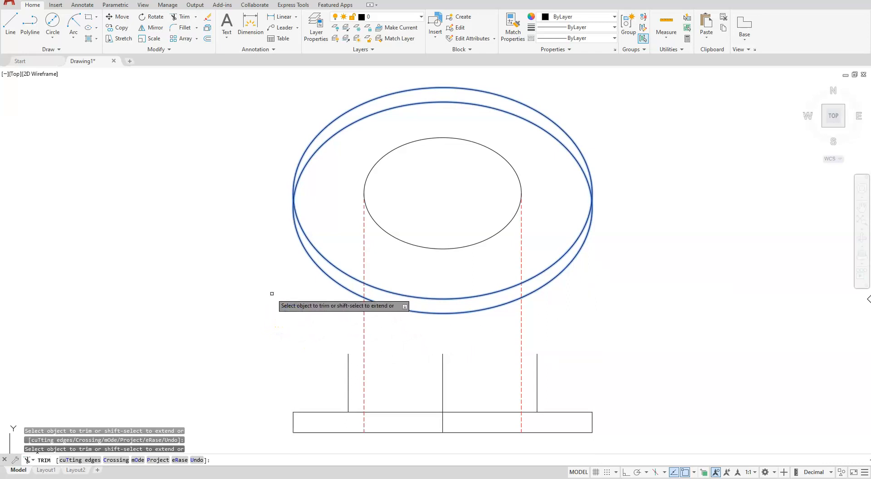
pyautogui.press('Escape')
# Step: Inspect the short vertical segment joining the two large ellipses at their left extremity
pyautogui.scroll(8, 297, 200)
pyautogui.scroll(4, 251, 205)
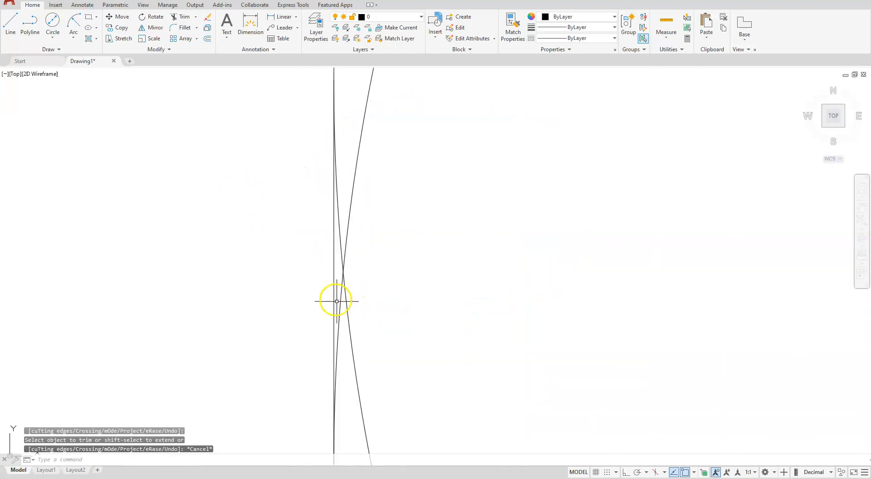
pyautogui.click(334, 297)
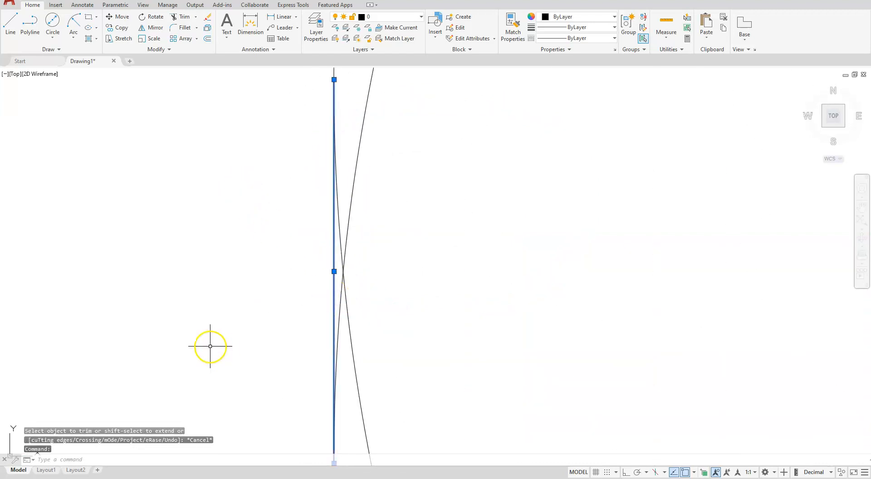
pyautogui.scroll(-4, 210, 346)
pyautogui.scroll(-6, 210, 346)
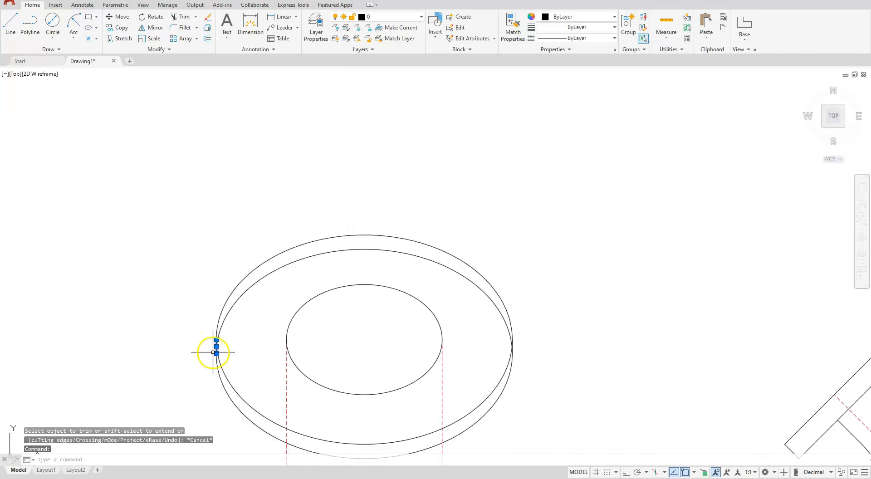
pyautogui.press('Escape')
pyautogui.press('Escape')
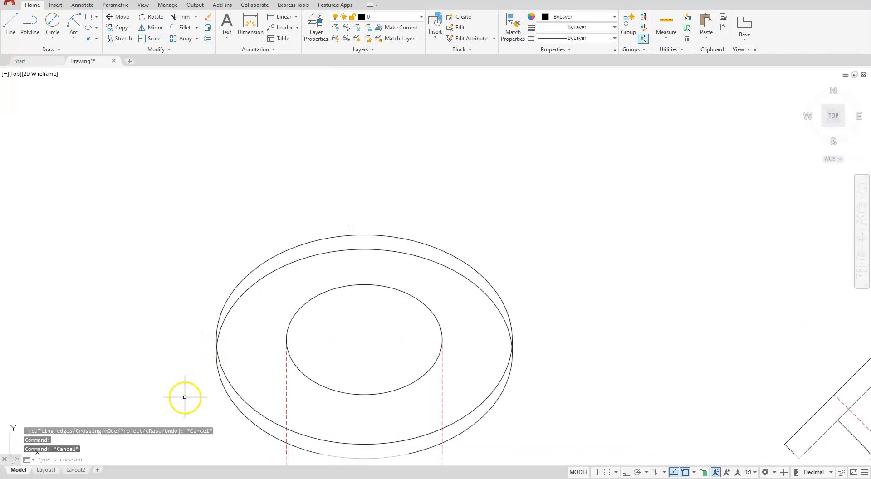
# Step: Trim the lower large ellipse's hidden upper arc and its small piece inside the left vertical edge segment
pyautogui.moveTo(252, 346)
pyautogui.mouseDown(button='middle')
pyautogui.moveTo(266, 289)
pyautogui.moveTo(297, 237)
pyautogui.mouseUp(button='middle')
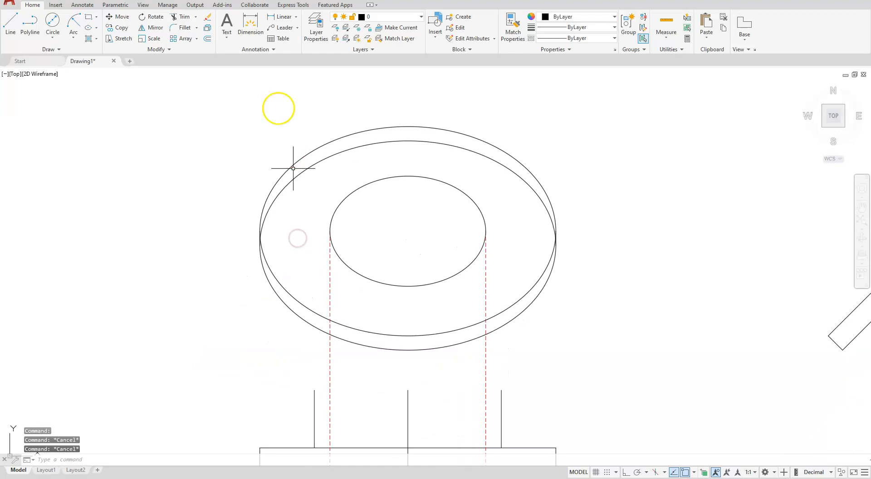
pyautogui.click(180, 18)
pyautogui.scroll(5, 263, 211)
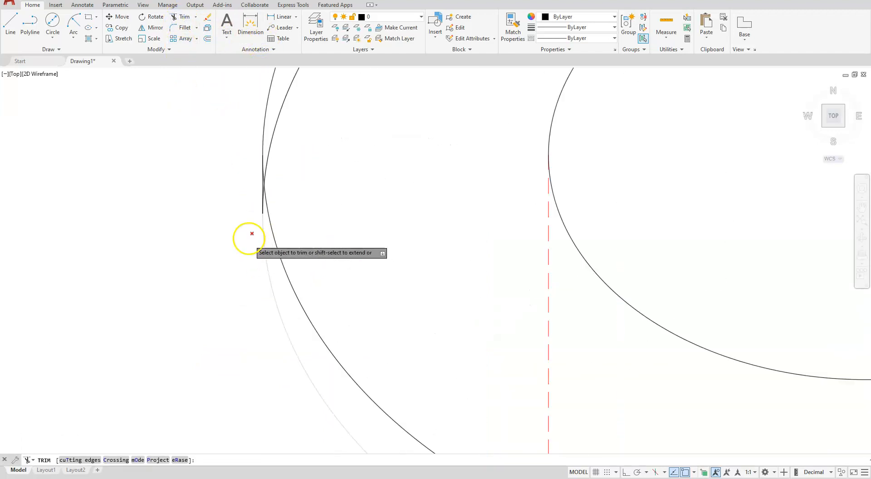
pyautogui.scroll(3, 226, 136)
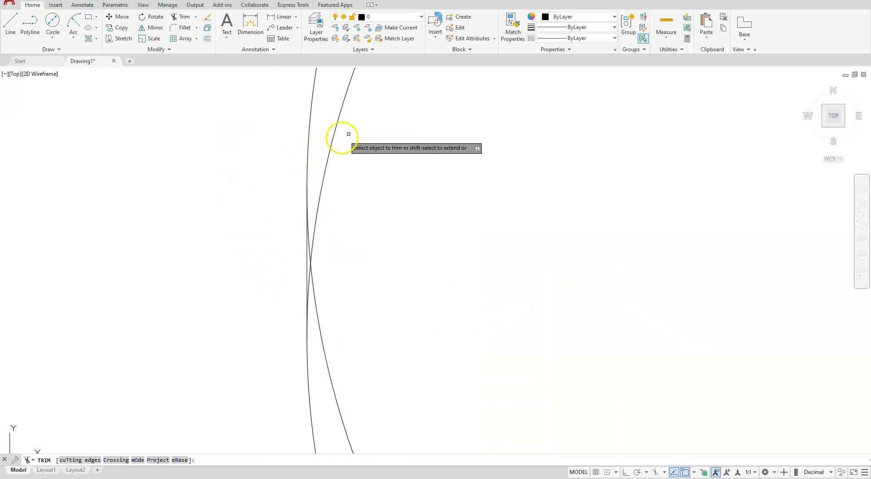
pyautogui.scroll(3, 275, 259)
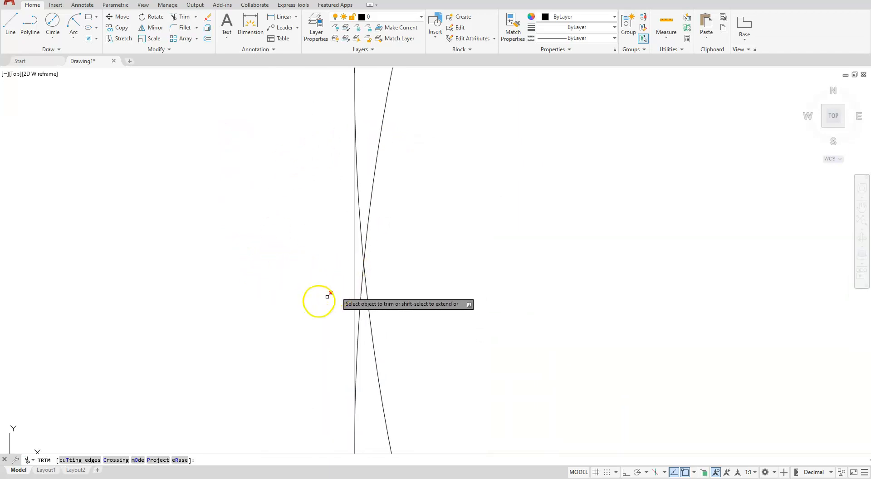
pyautogui.click(357, 339)
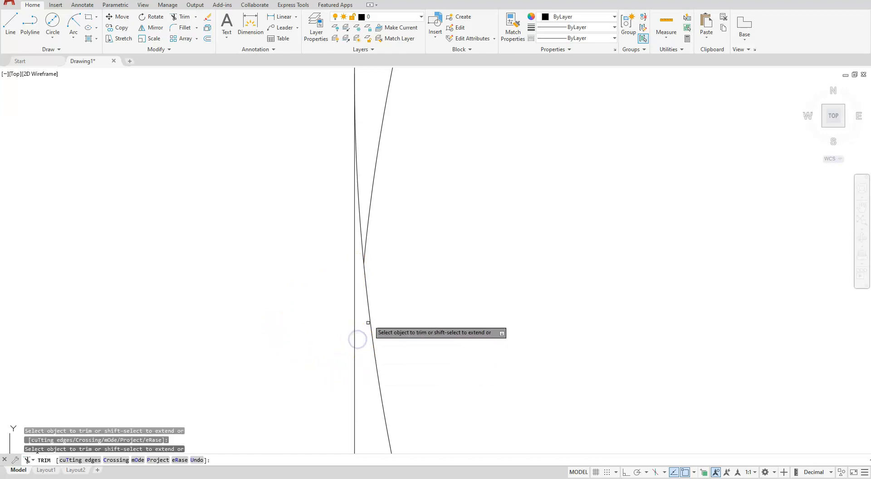
pyautogui.click(369, 225)
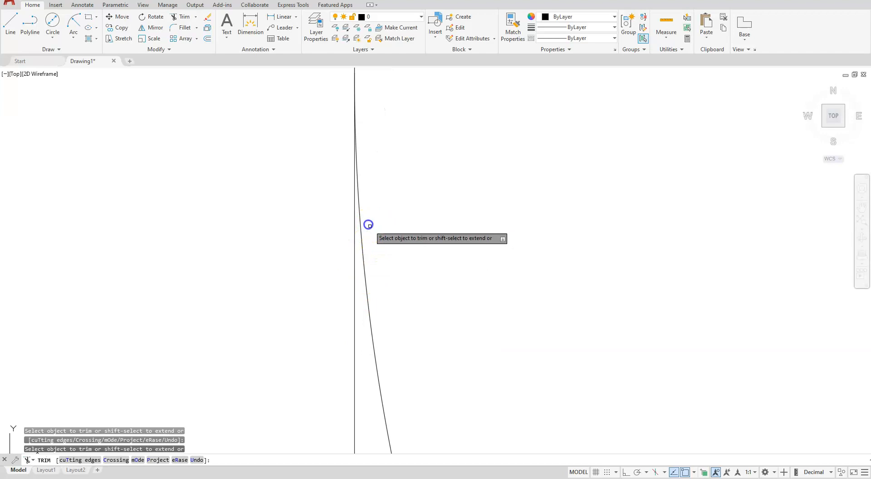
pyautogui.scroll(-3, 376, 218)
pyautogui.scroll(-2, 370, 219)
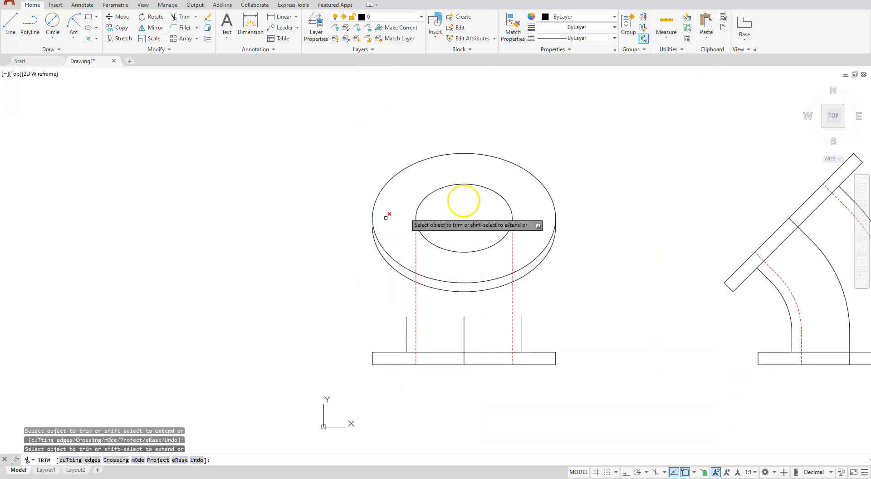
# Step: Trim the lower large ellipse's leftover piece inside the right vertical edge segment of the inclined flange
pyautogui.scroll(6, 567, 227)
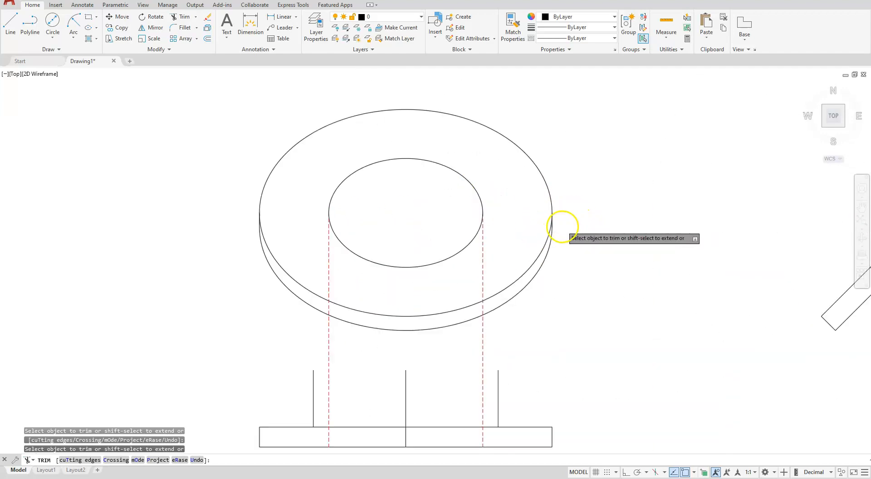
pyautogui.scroll(2, 515, 189)
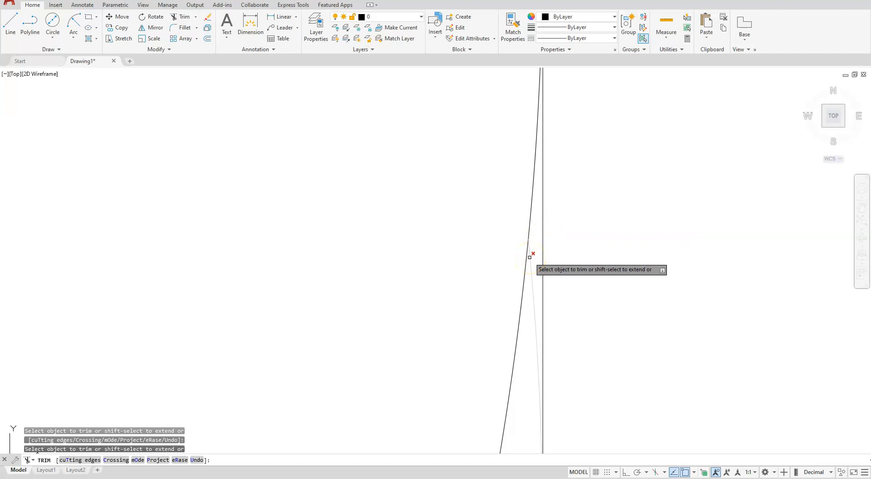
pyautogui.scroll(-8, 391, 208)
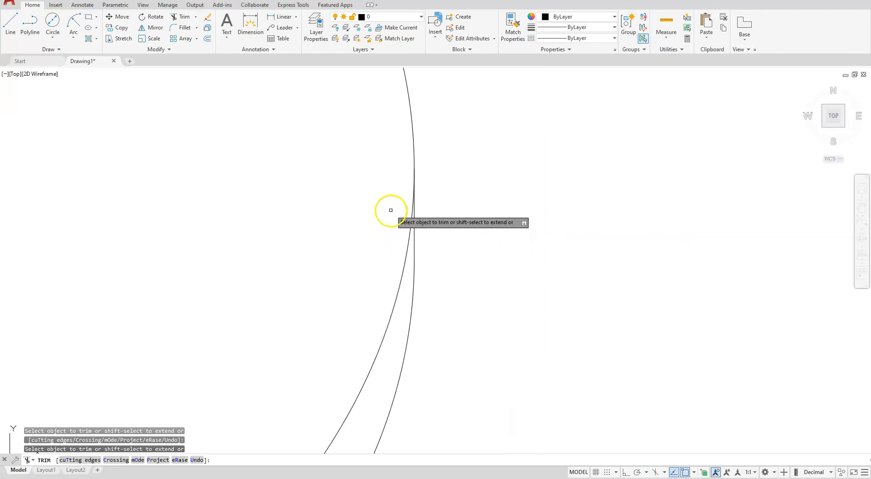
pyautogui.moveTo(430, 255); pyautogui.dragTo(527, 208, button='middle')
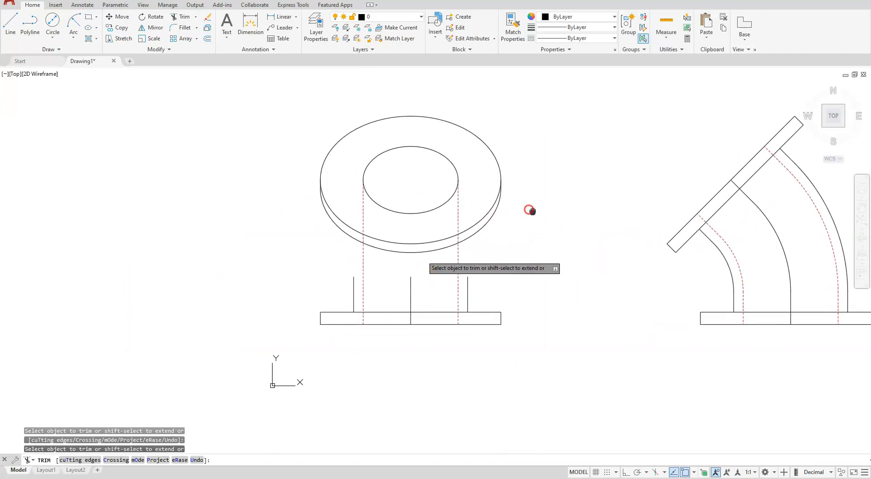
pyautogui.press('Escape')
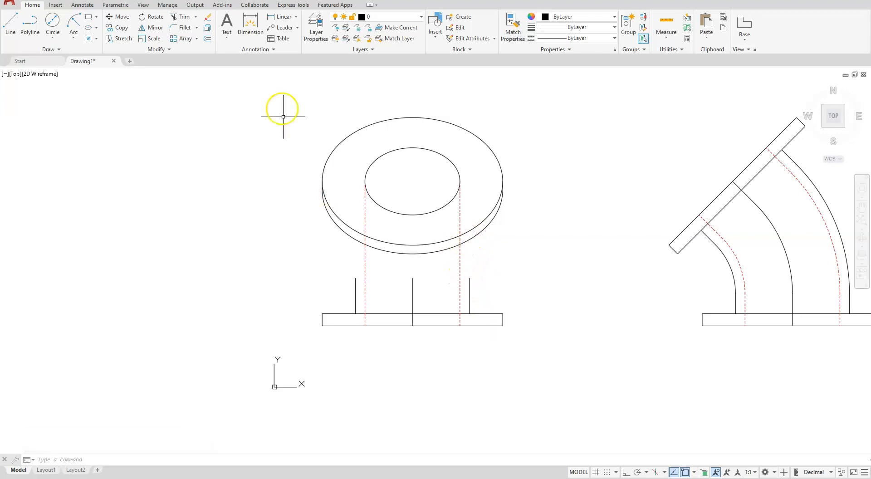
# Step: Extend the pipe's two outer vertical edges up to the underside of the inclined flange
pyautogui.click(196, 19)
pyautogui.click(184, 29)
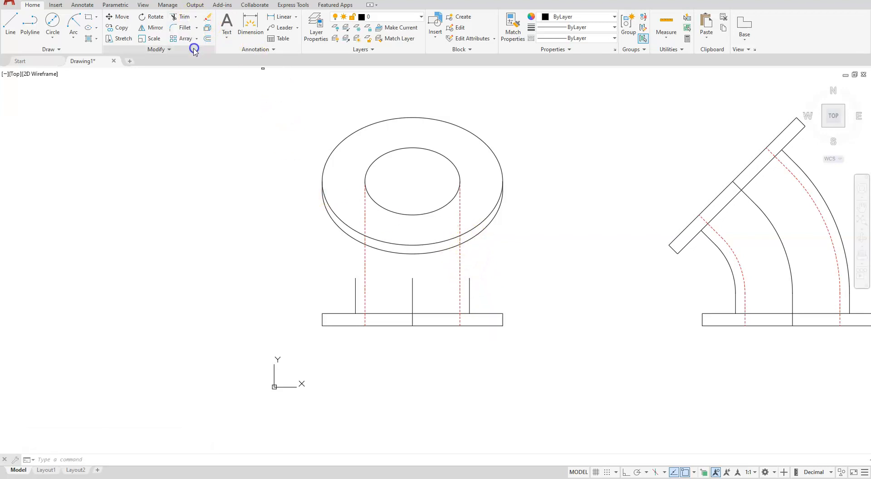
pyautogui.click(356, 283)
pyautogui.click(470, 283)
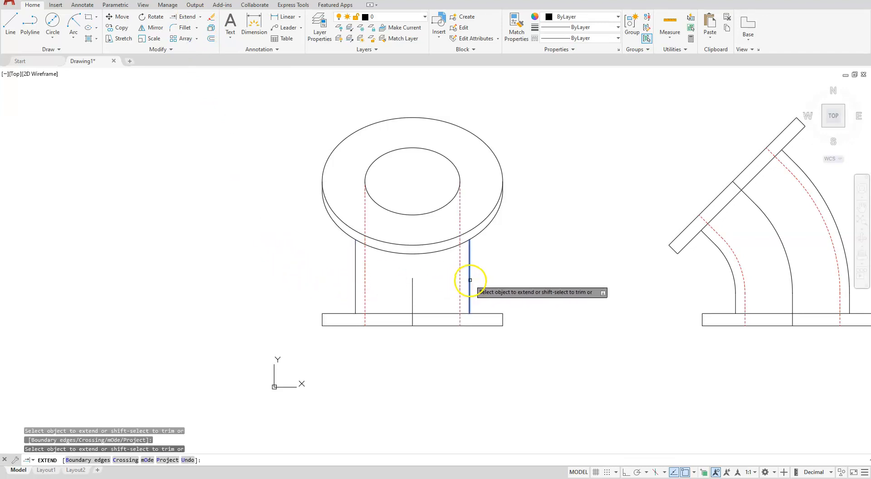
# Step: Erase the short vertical centre line in the front view and the elbow's centre path lines in the side view
pyautogui.scroll(-3, 470, 281)
pyautogui.moveTo(556, 301); pyautogui.dragTo(474, 304, button='middle')
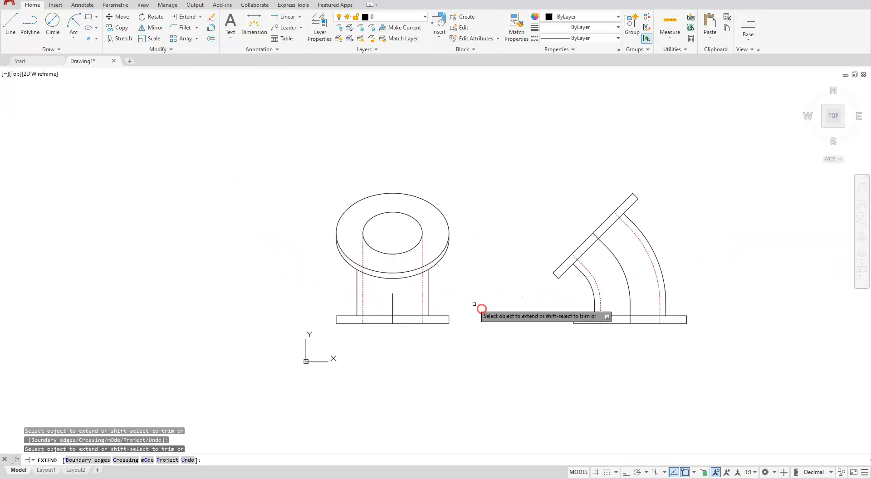
pyautogui.press('Escape')
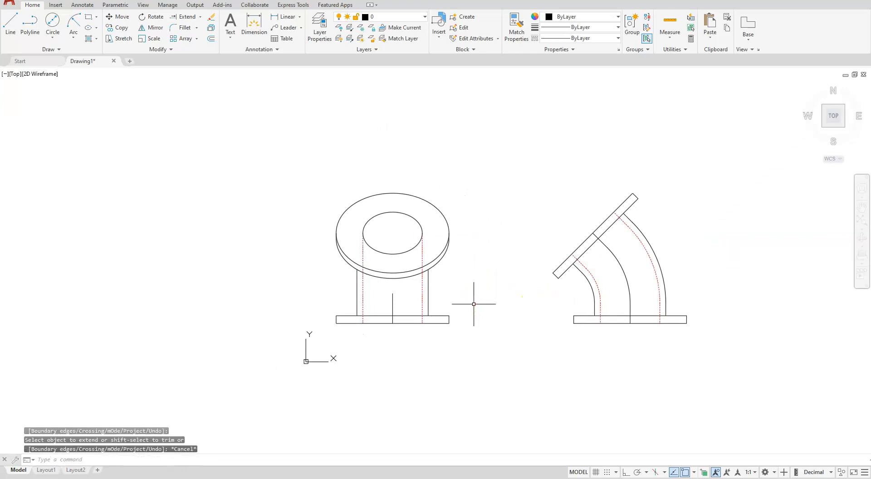
pyautogui.click(213, 17)
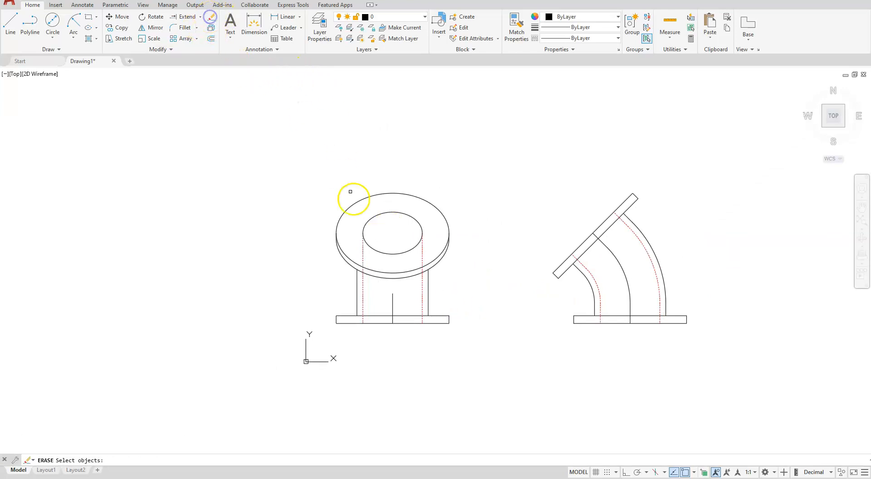
pyautogui.click(393, 299)
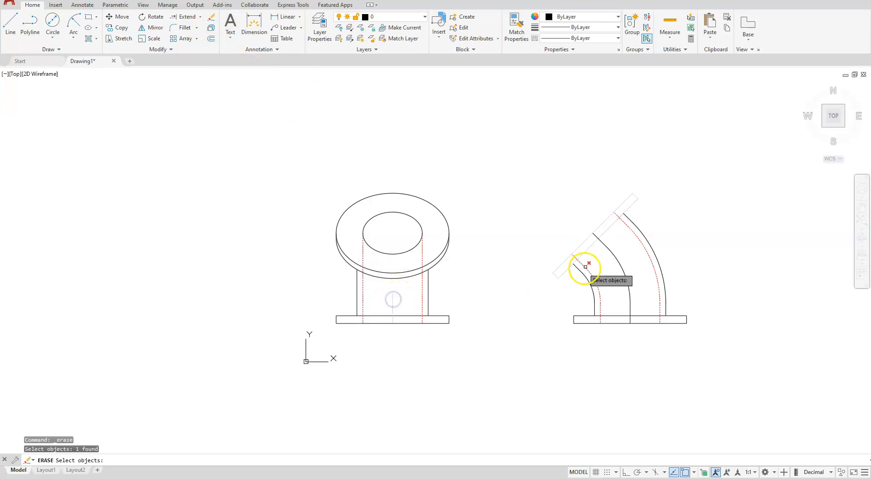
pyautogui.click(605, 247)
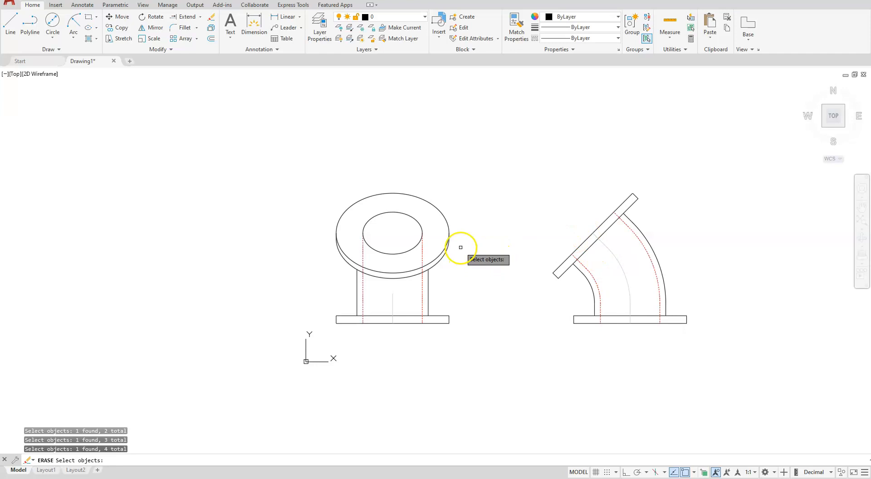
pyautogui.press('Return')
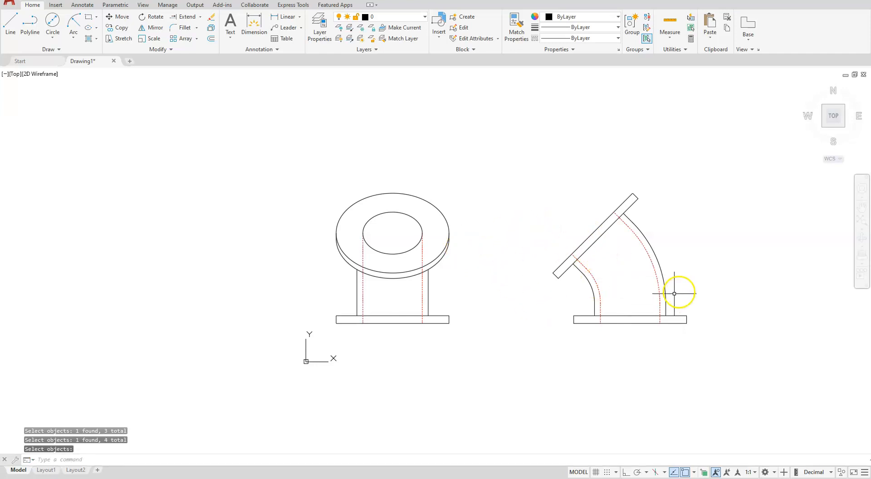